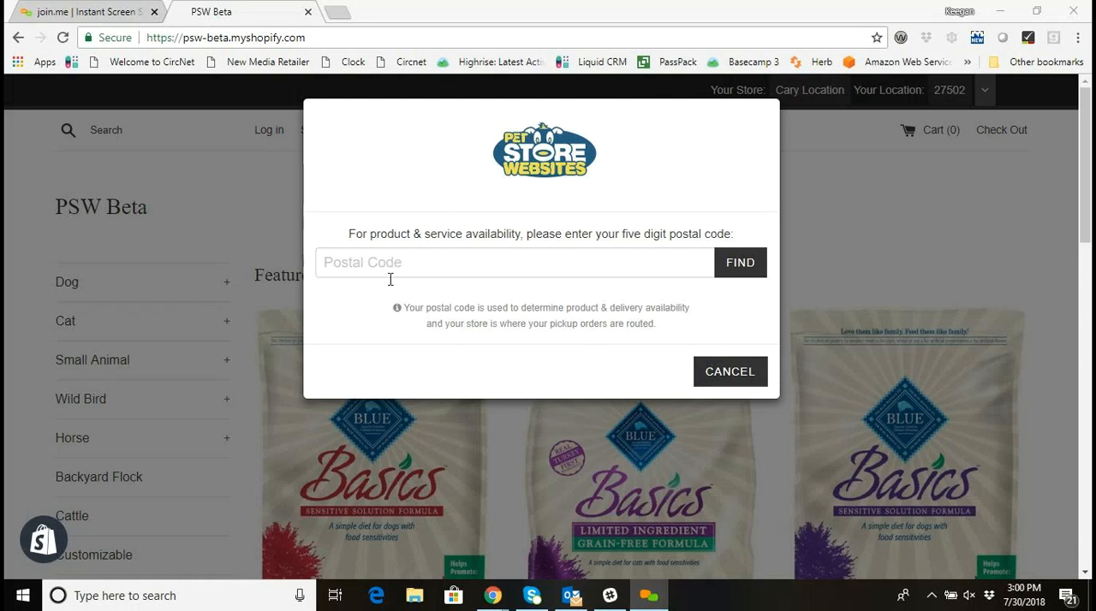
Look up stores for postal code 27502 and keep Cary Location as the shopping store.
click(462, 263)
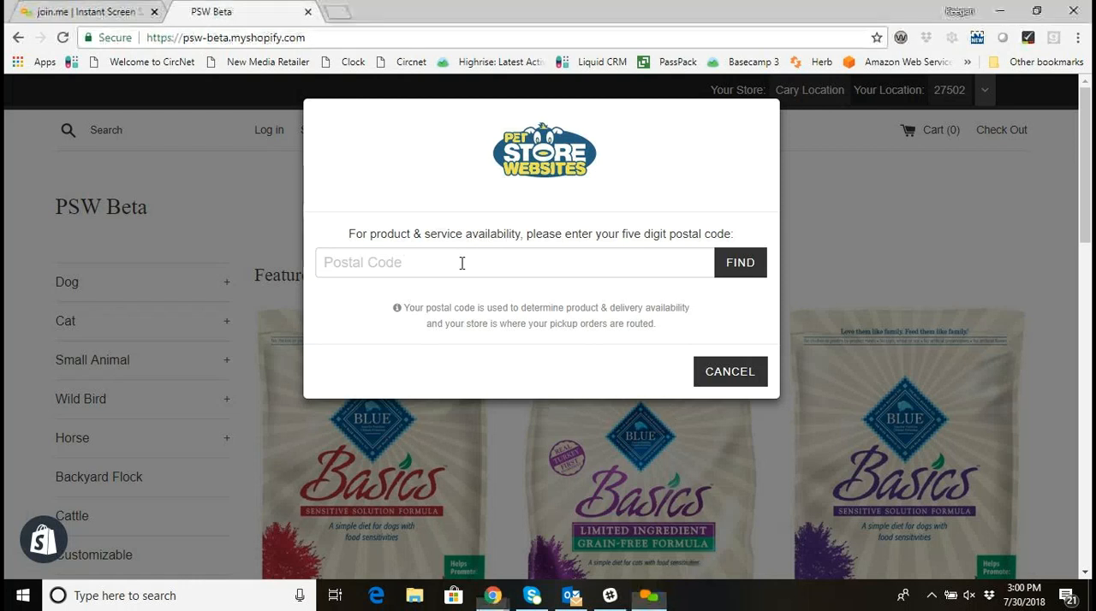
text(27502)
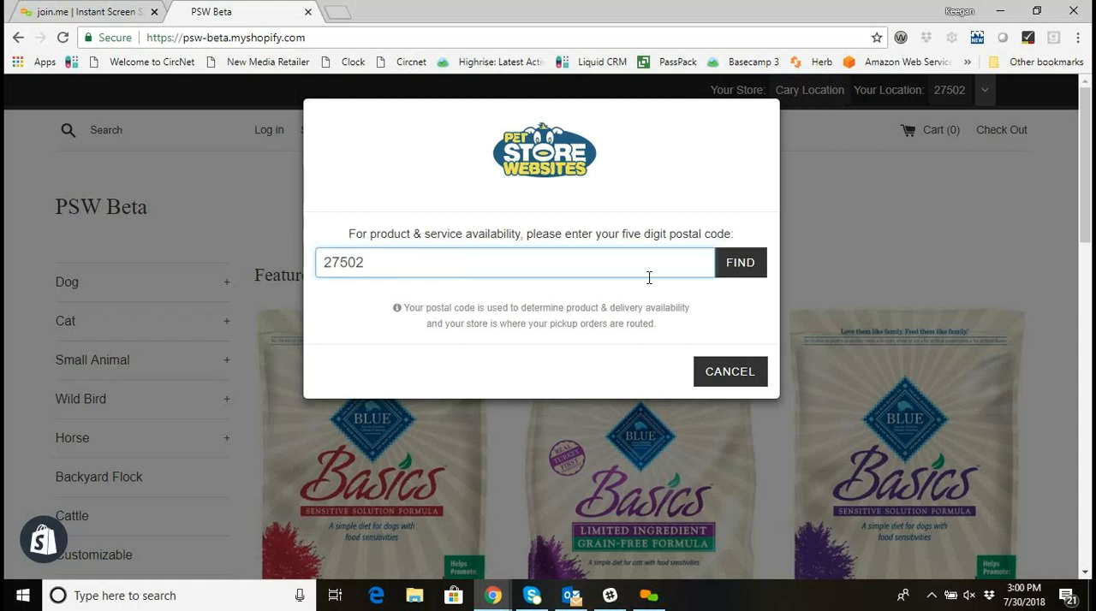
click(743, 271)
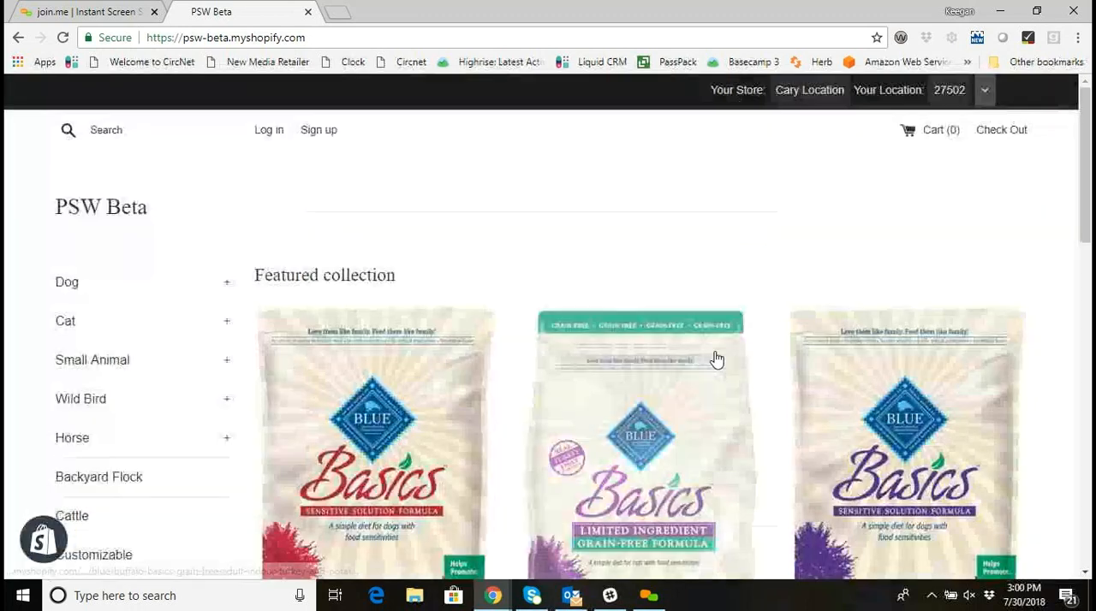
click(716, 355)
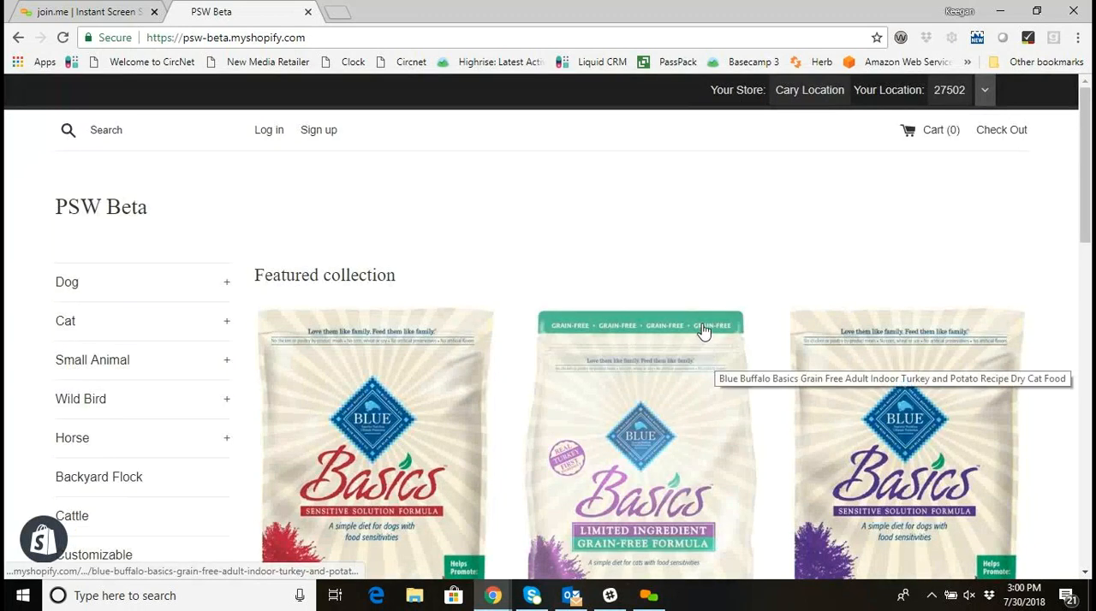
Open the Blue Buffalo Basics Adult Salmon and Potato dog food page and review its pickup and delivery options.
scroll(704, 310, down, 3)
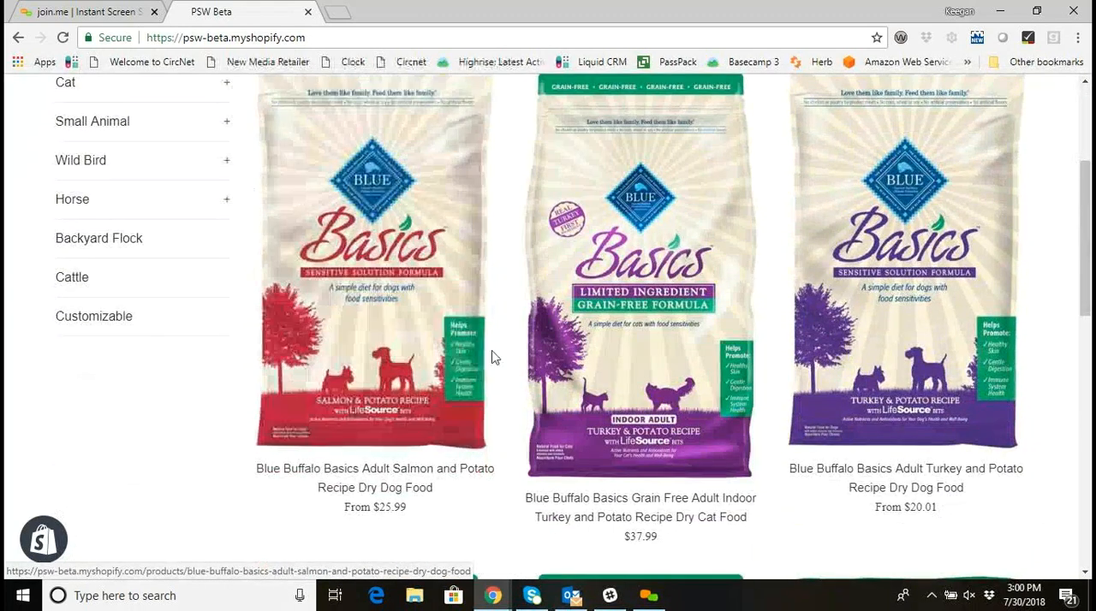
click(372, 353)
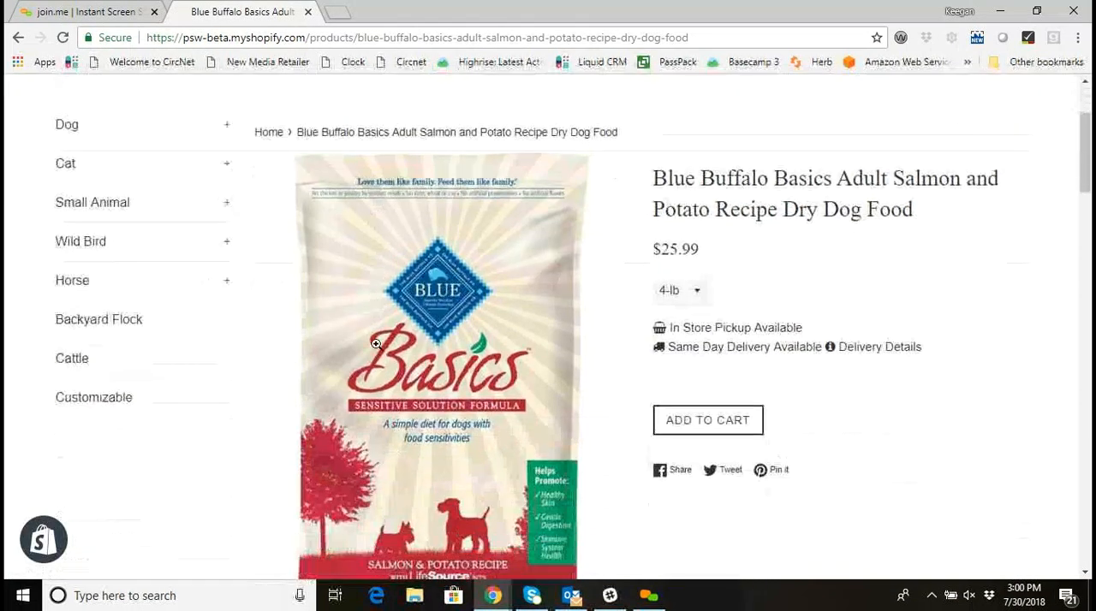
scroll(377, 346, down, 1)
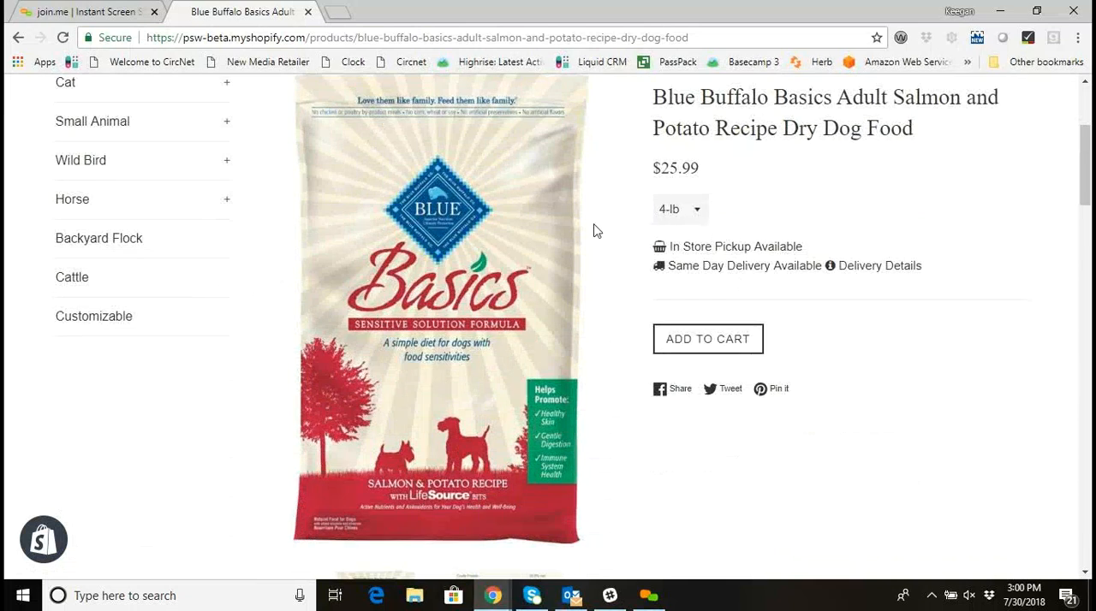
scroll(668, 249, up, 1)
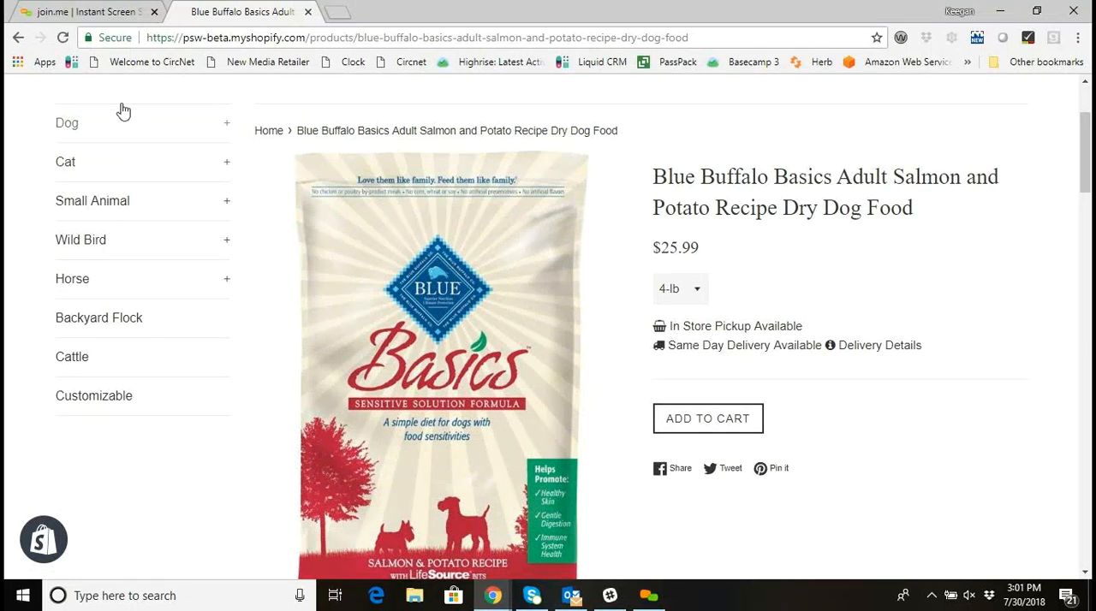
Go back to the featured products and check the availability details of the Blue Buffalo Basics Grain Free Indoor Turkey and Potato cat food.
click(19, 40)
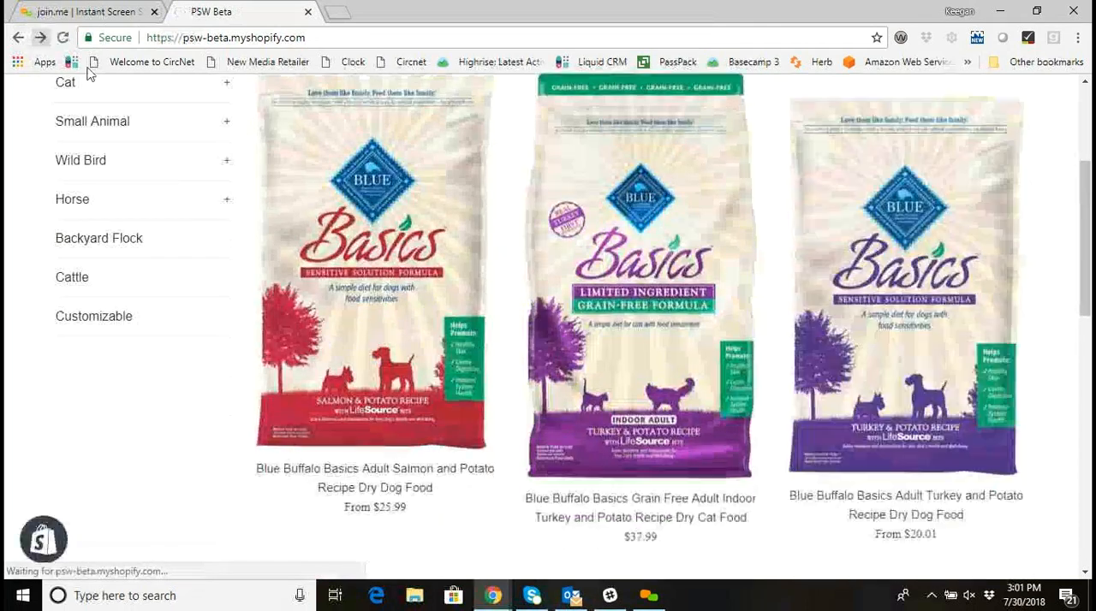
click(638, 264)
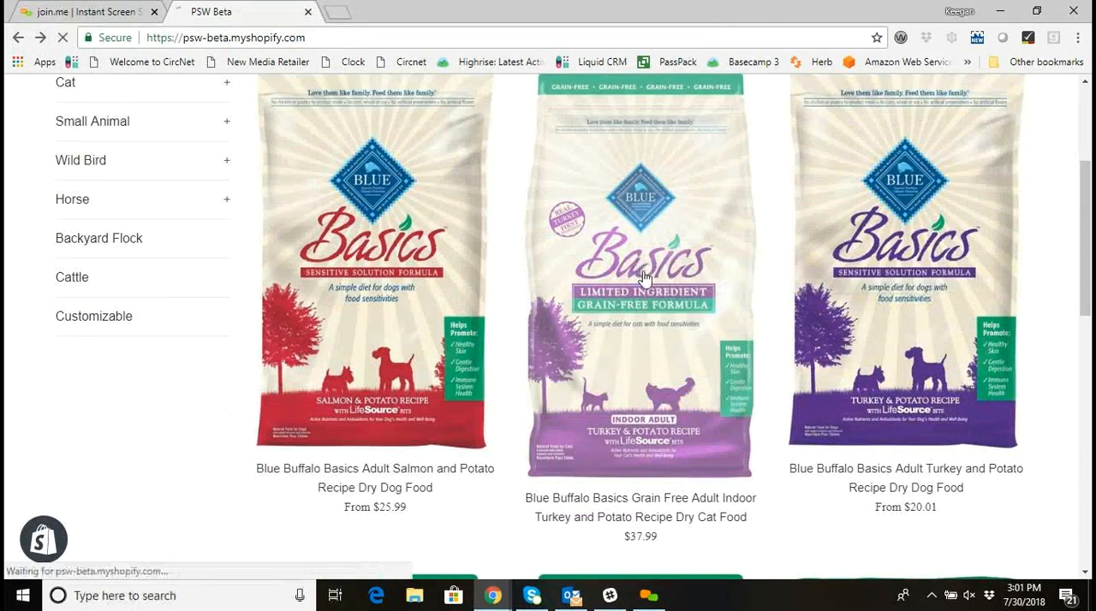
scroll(648, 283, down, 2)
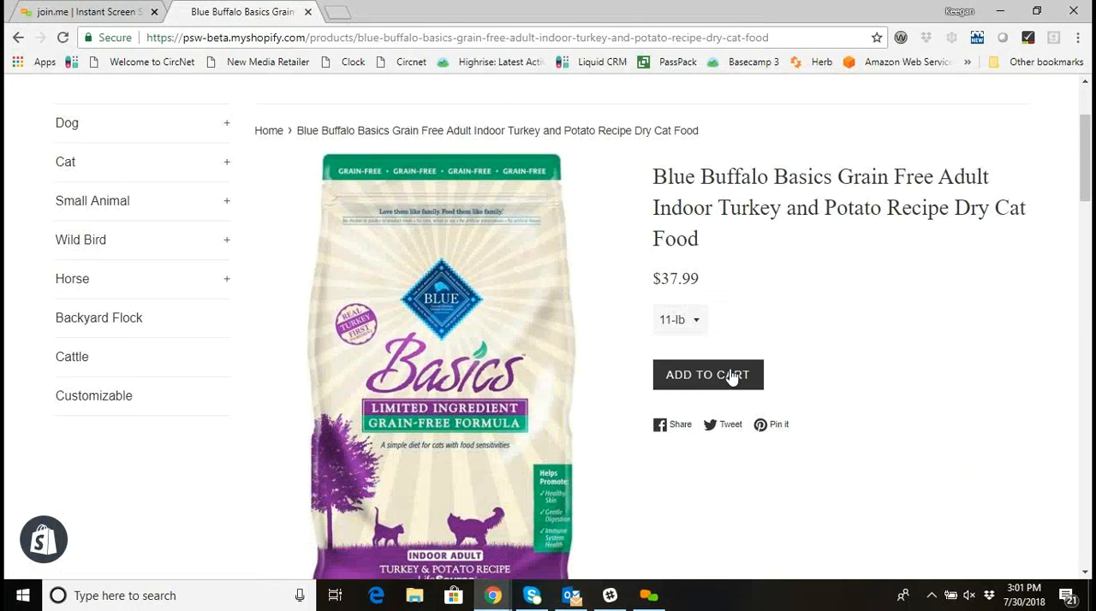
scroll(709, 373, up, 2)
scroll(708, 364, up, 1)
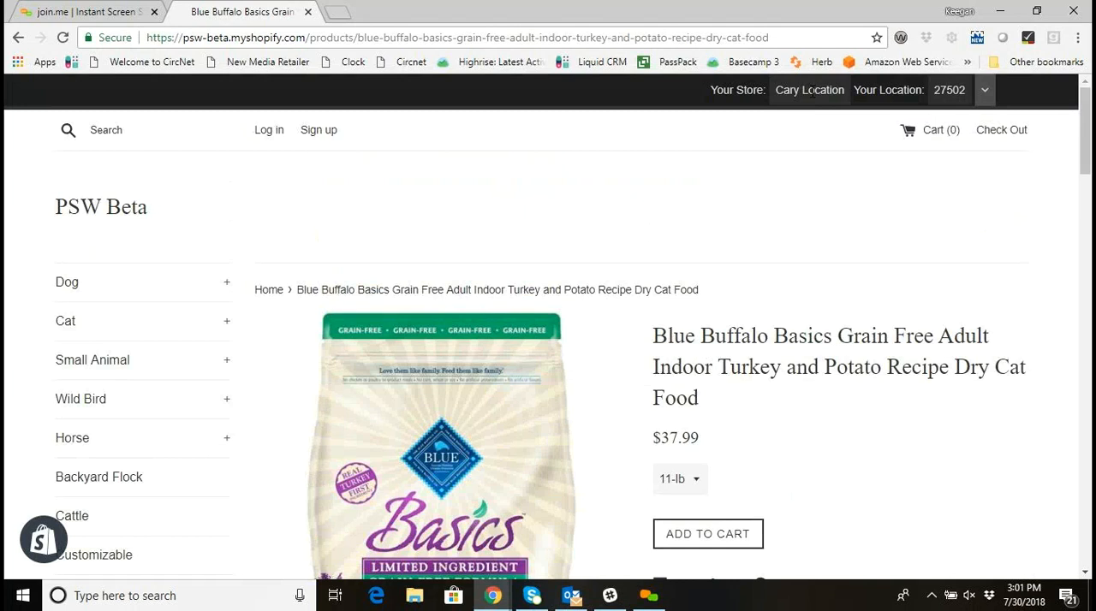
scroll(748, 303, down, 1)
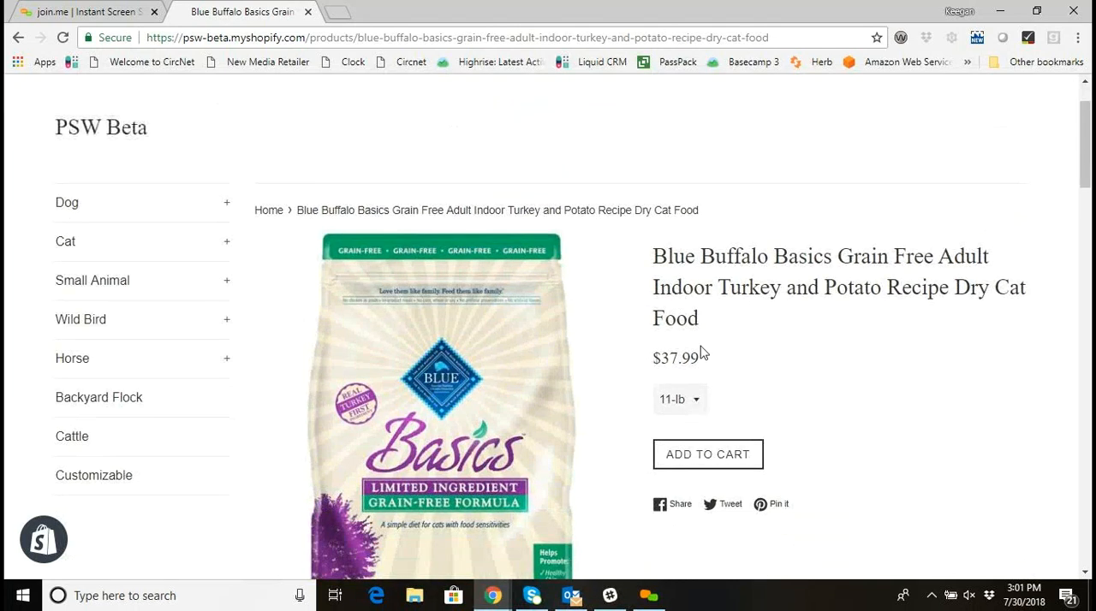
scroll(707, 334, down, 2)
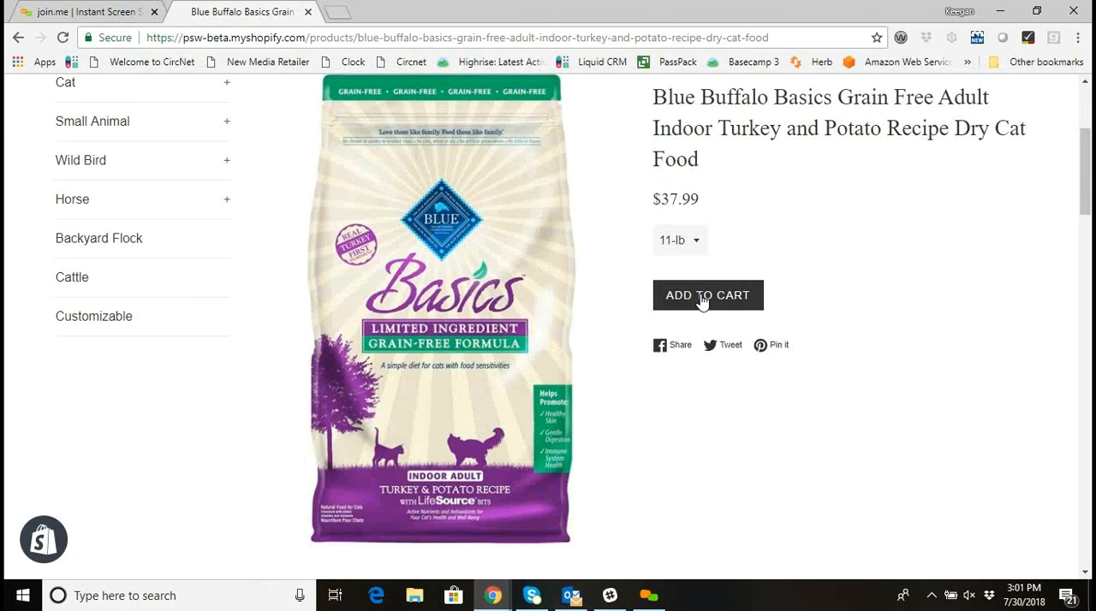
scroll(710, 304, up, 3)
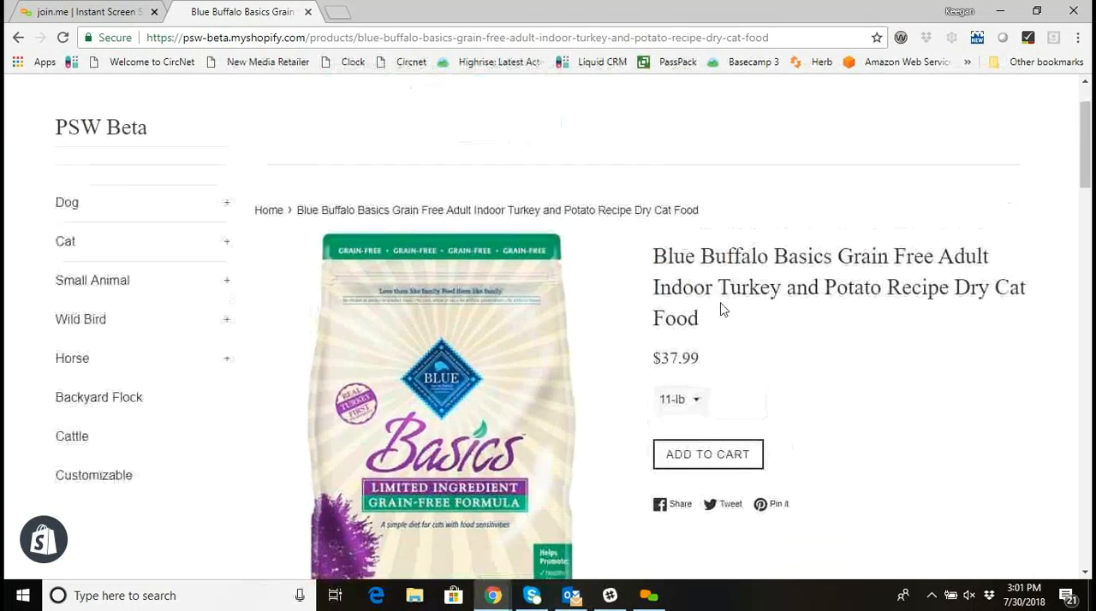
Return to the store's home page and add the 4-lb Blue Buffalo Basics Adult Salmon and Potato dog food to the cart.
click(107, 202)
click(94, 235)
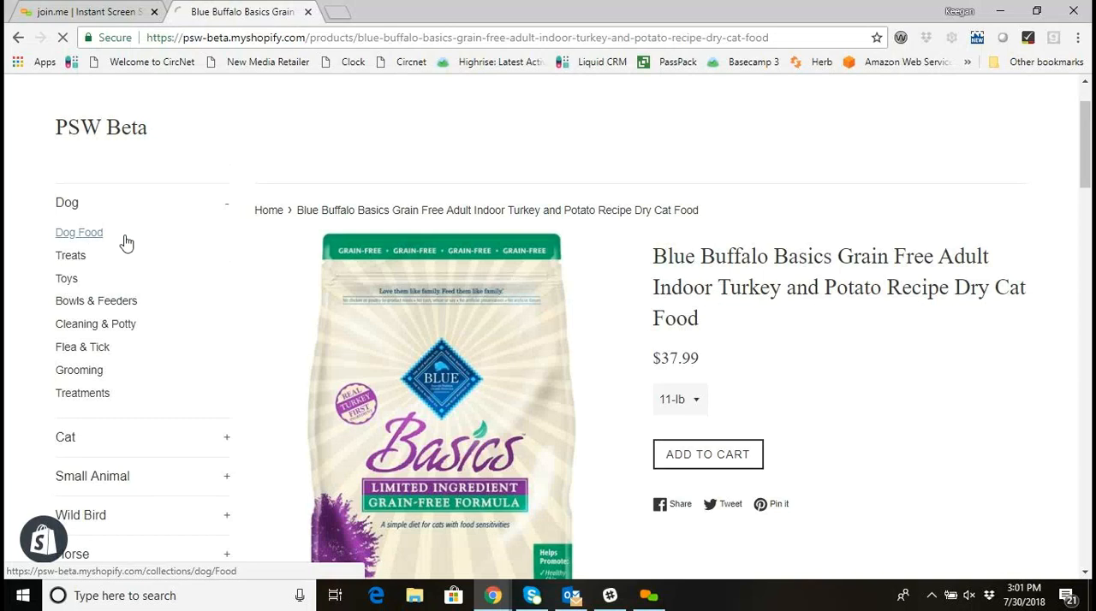
click(100, 210)
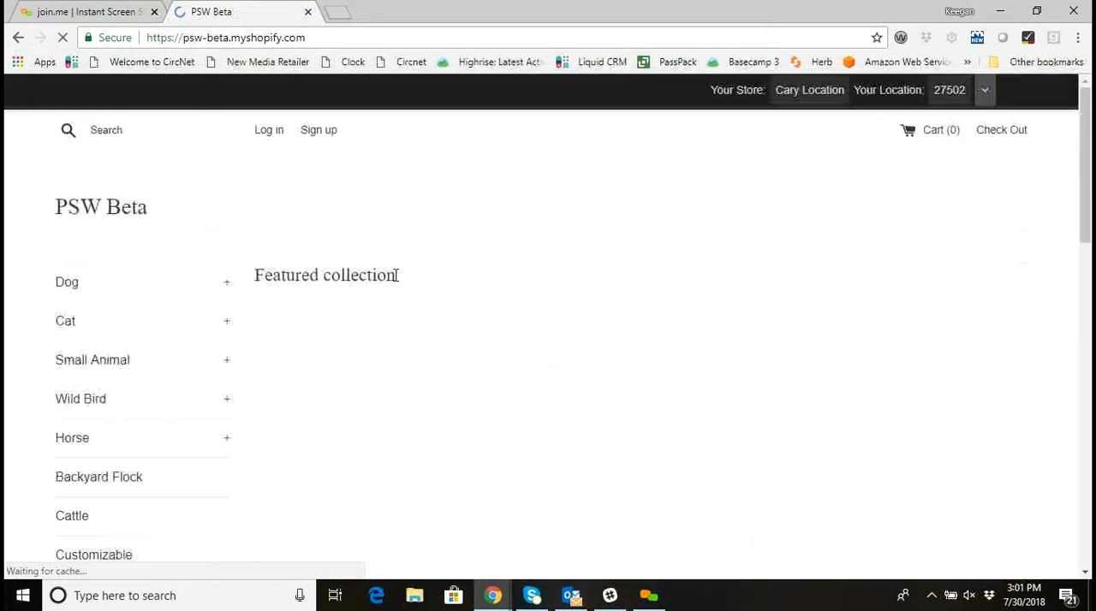
scroll(411, 310, down, 3)
click(418, 326)
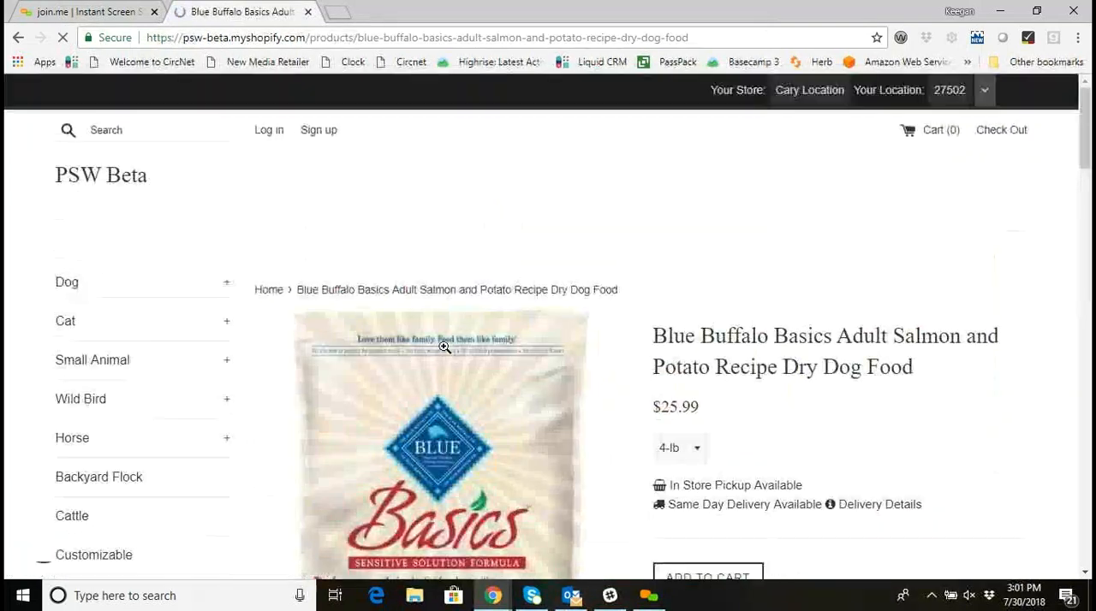
scroll(762, 421, down, 2)
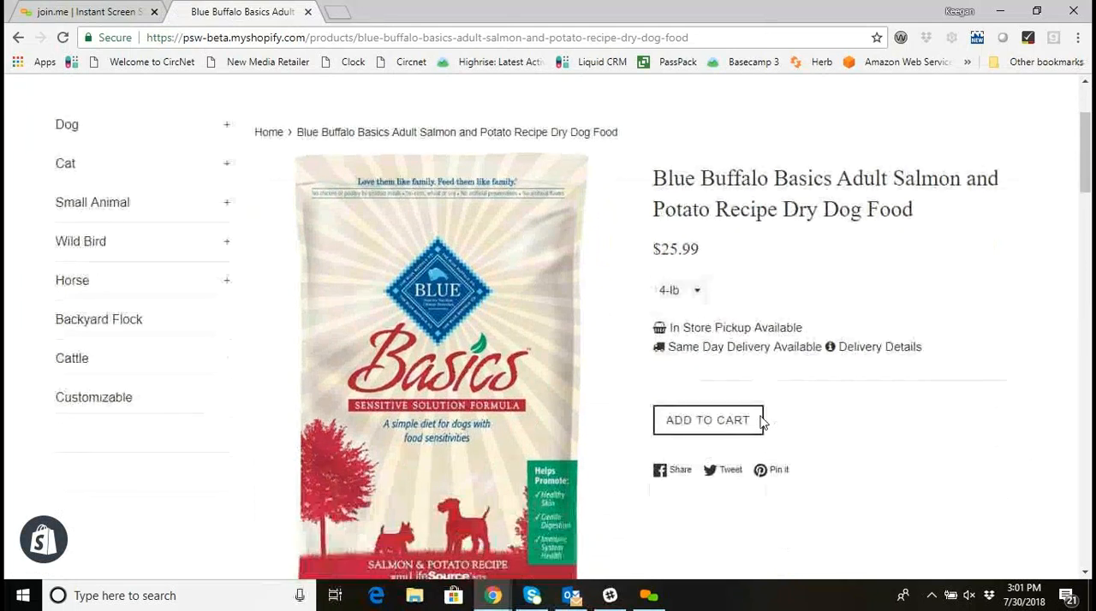
click(714, 419)
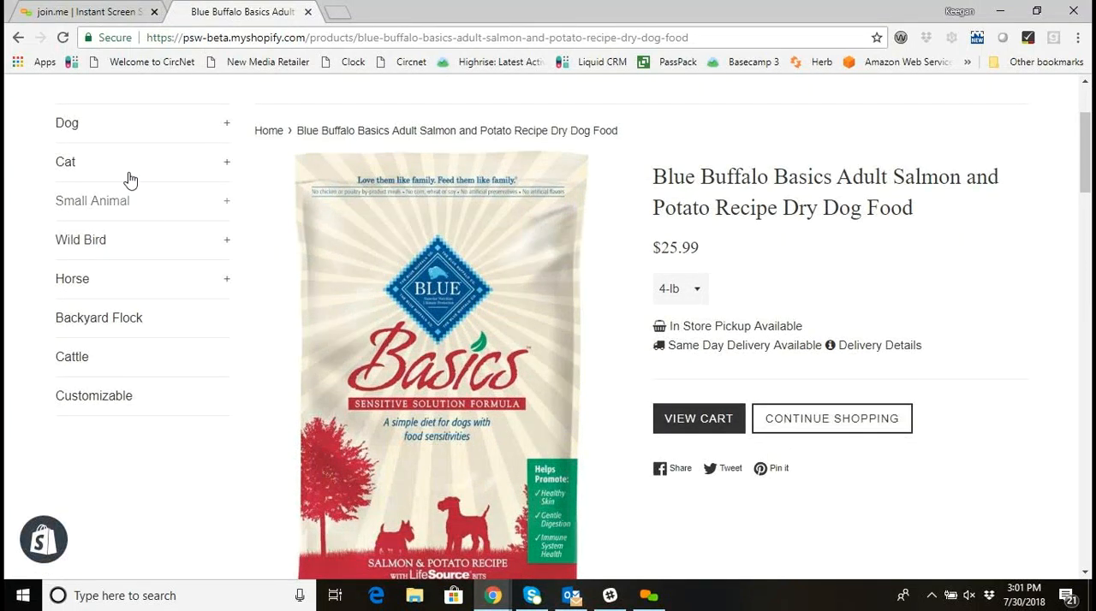
From the home page, add the 11-lb Blue Buffalo Basics Grain Free Indoor Turkey and Potato cat food to the cart.
click(136, 129)
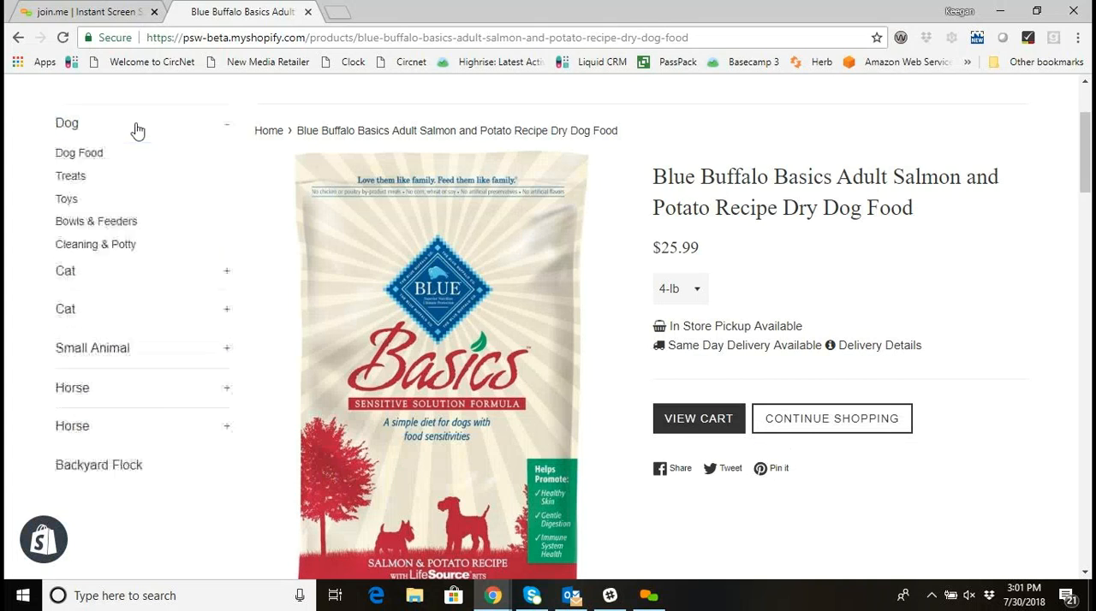
scroll(128, 154, up, 3)
click(99, 210)
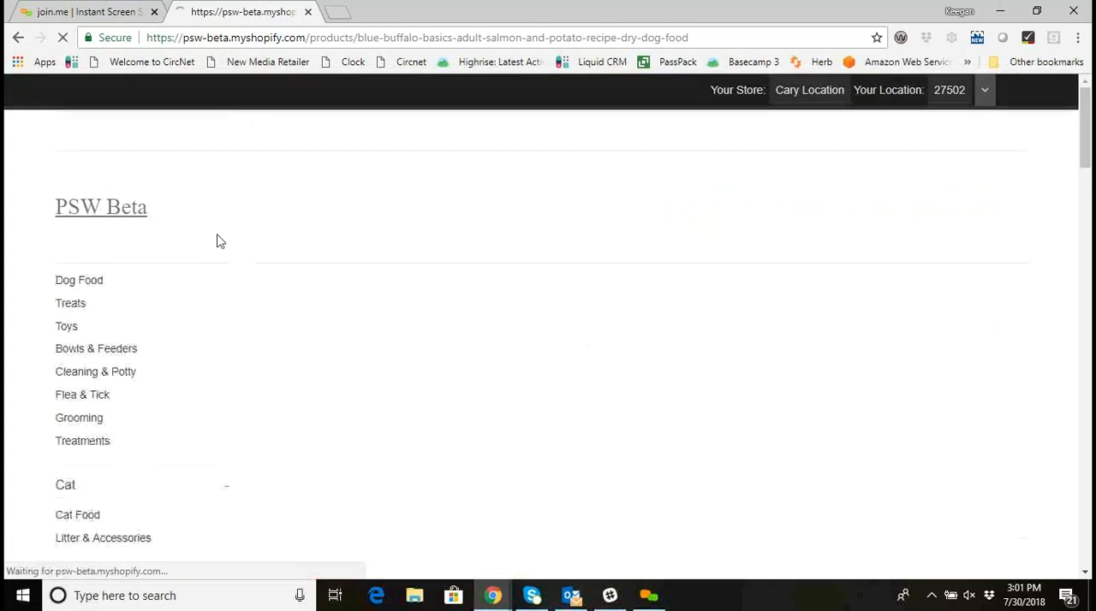
scroll(519, 320, down, 4)
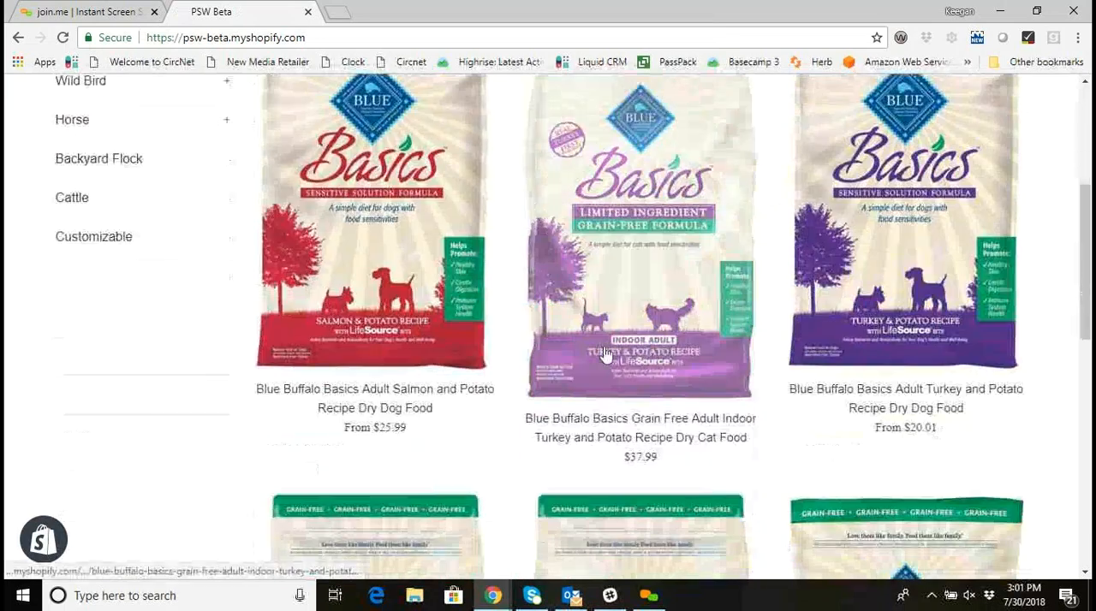
click(687, 336)
scroll(688, 336, down, 1)
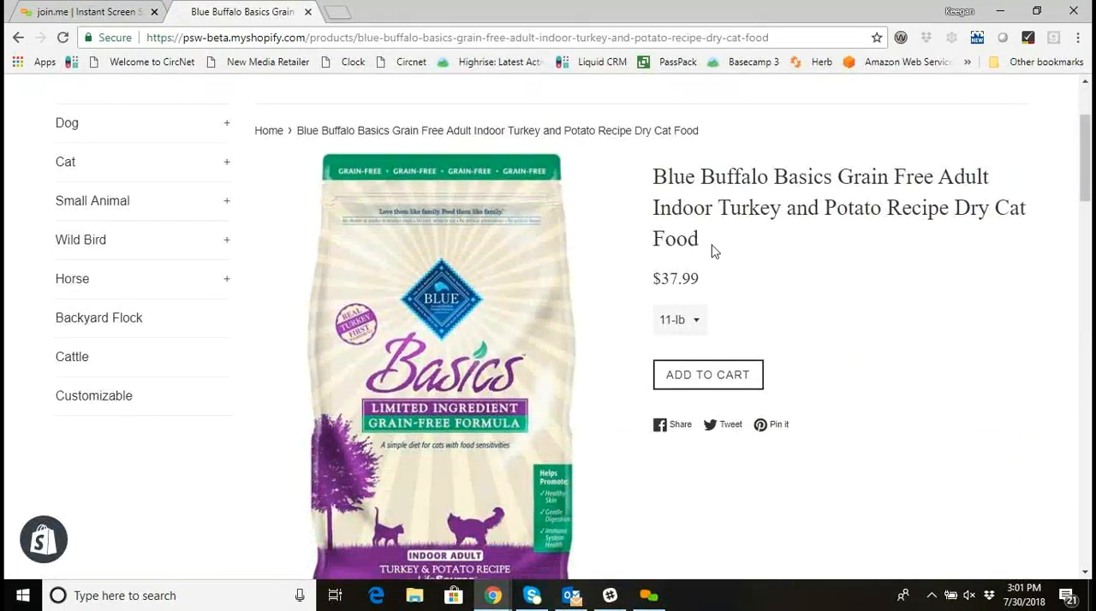
click(734, 379)
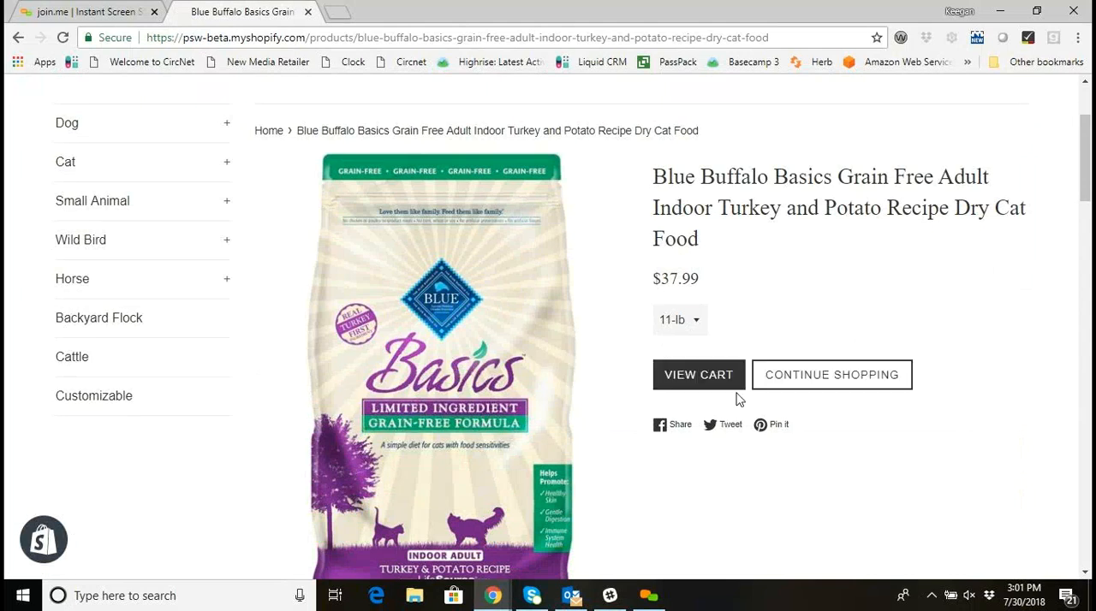
Open the shopping cart and review the pickup, delivery and shipping options listed for each item.
click(704, 377)
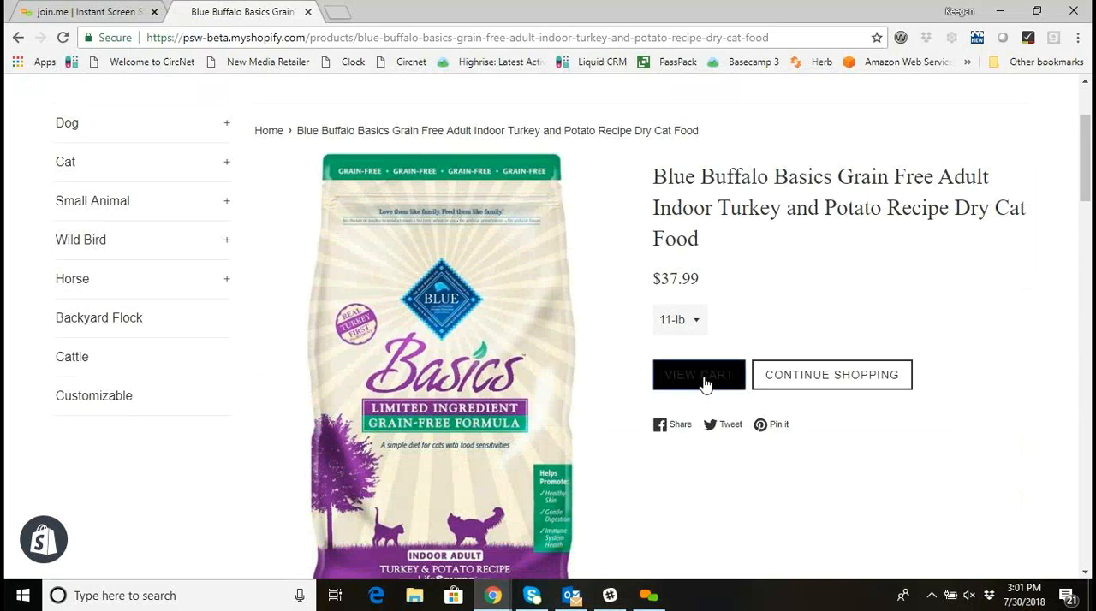
scroll(706, 385, down, 2)
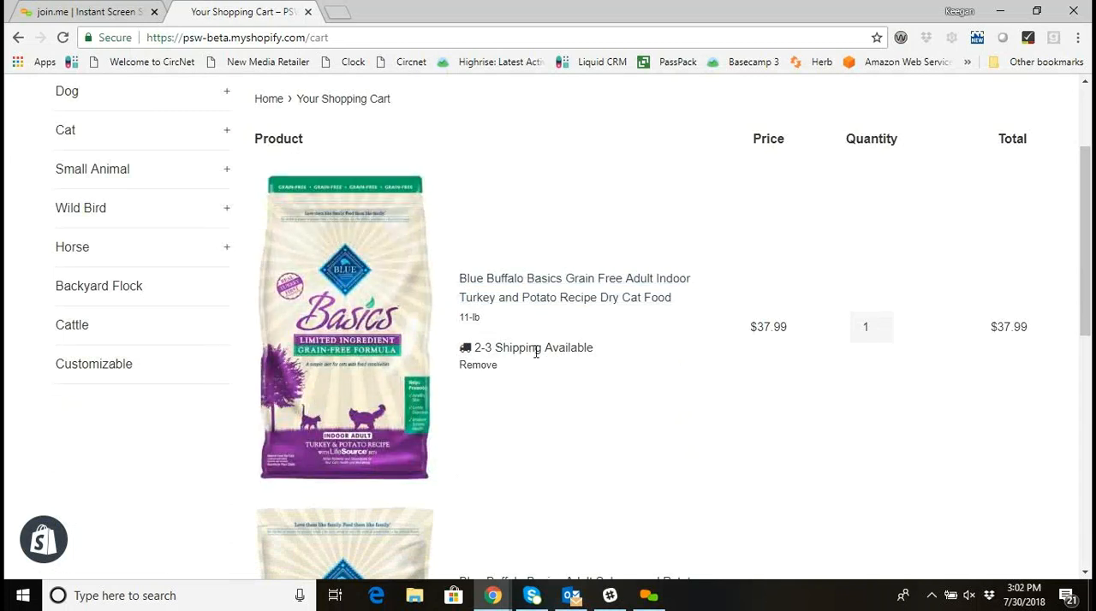
scroll(536, 351, down, 5)
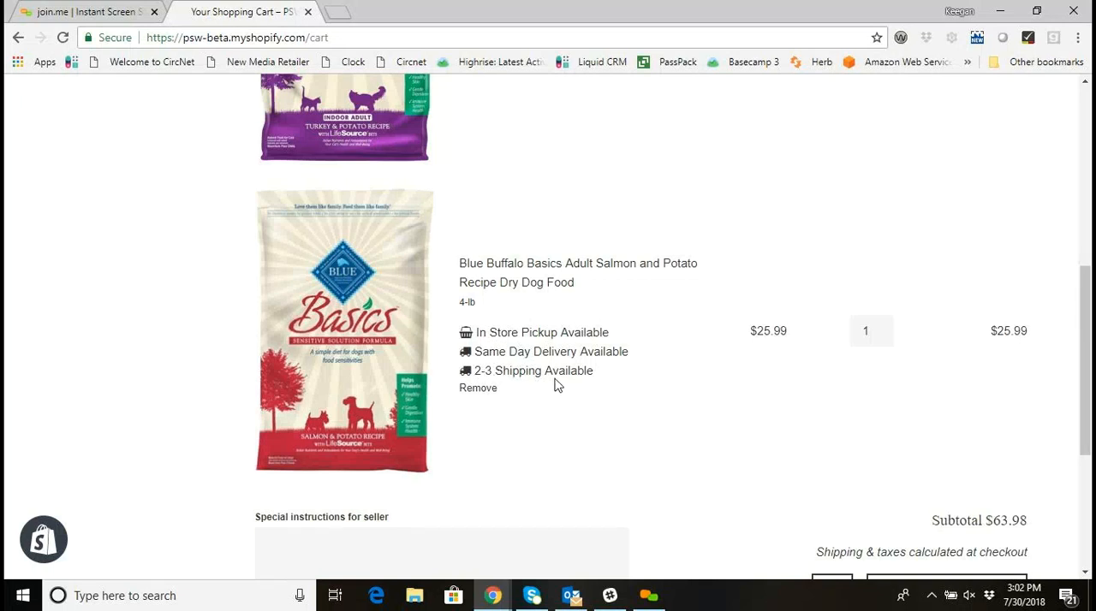
scroll(539, 371, down, 2)
scroll(539, 372, up, 4)
scroll(538, 334, down, 3)
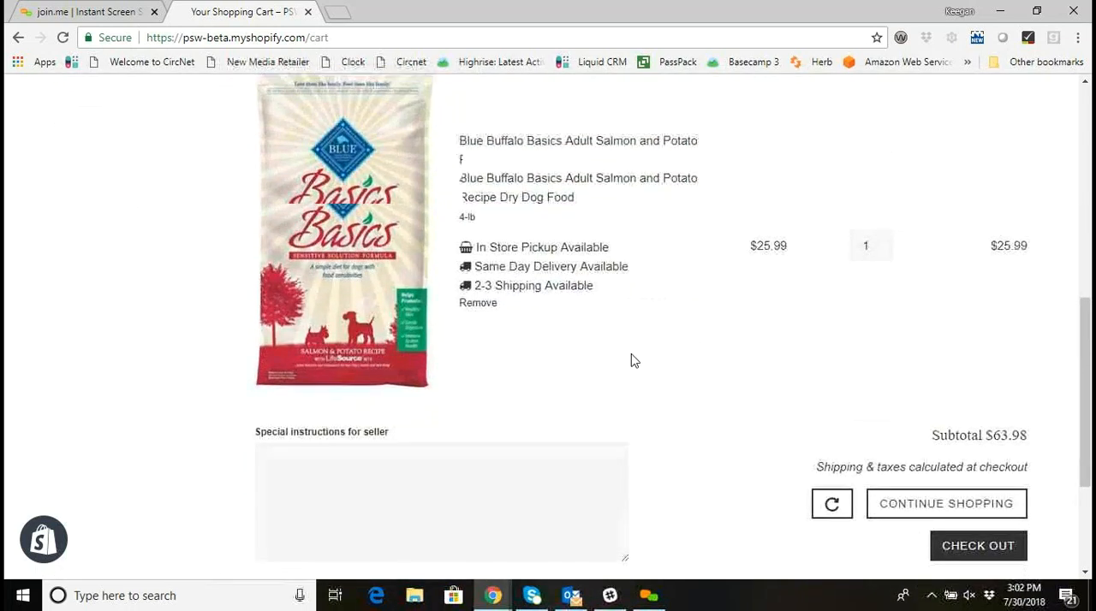
Proceed to checkout and fill in the customer's e-mail, name and shipping address from a saved autofill entry.
click(950, 472)
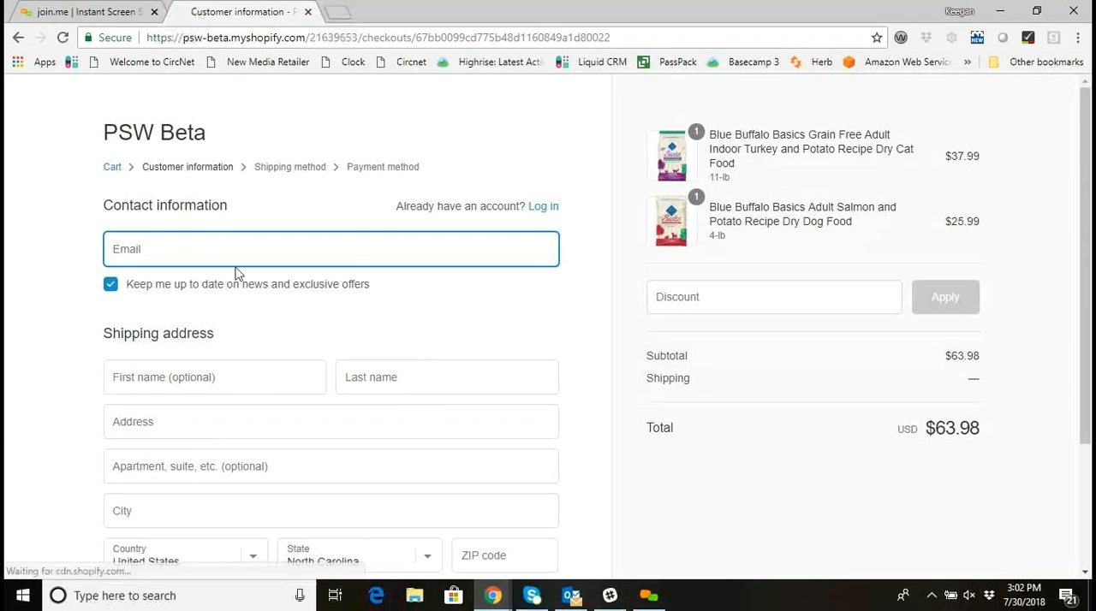
text(kte)
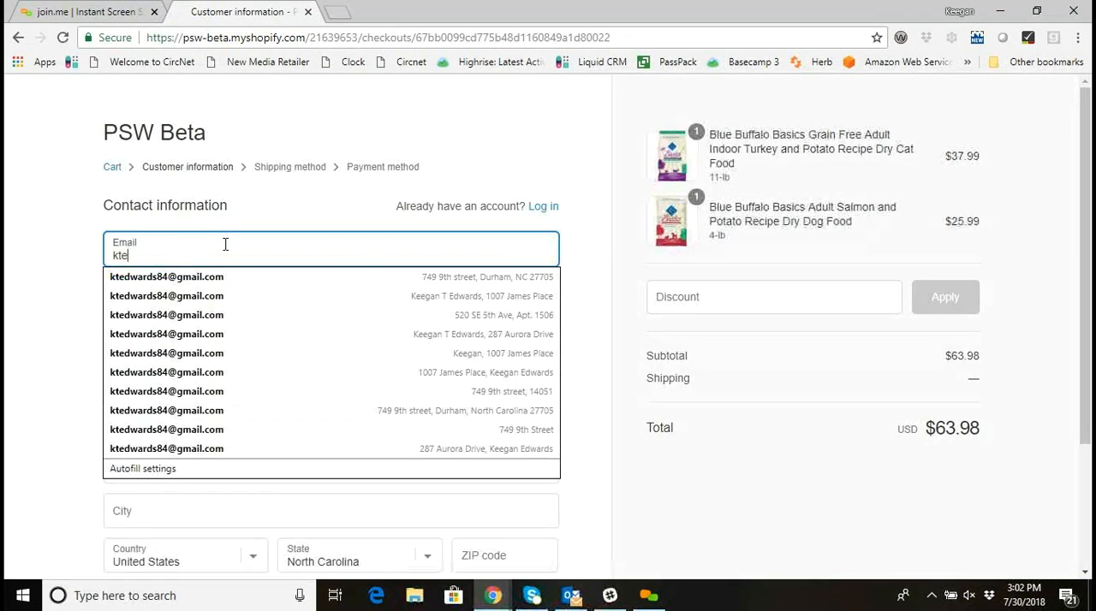
click(230, 276)
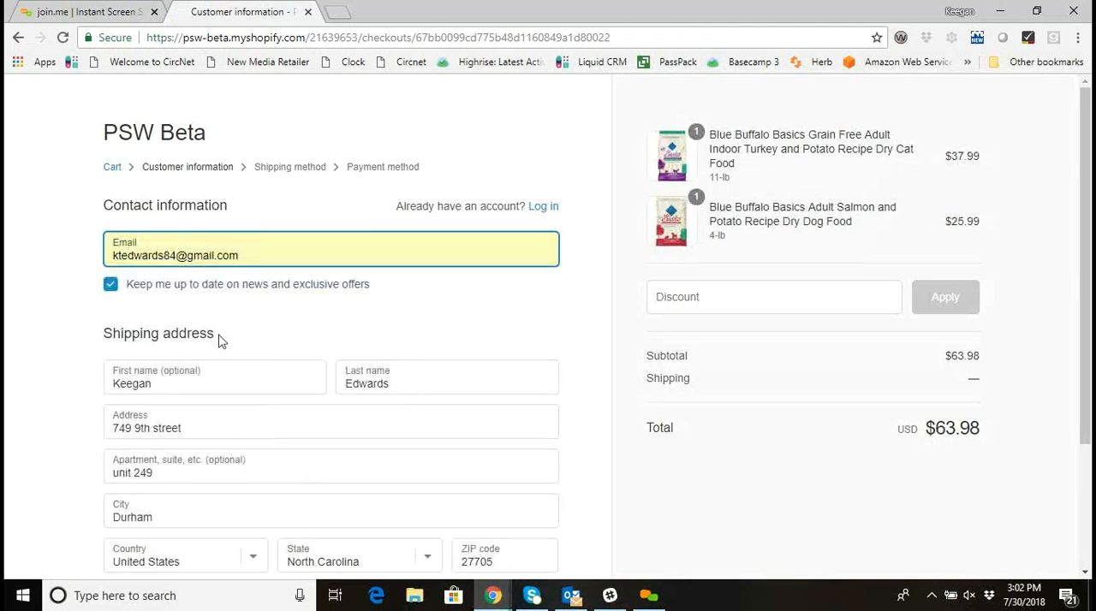
Replace the autofilled street address with a test address and clear the apartment field in the shipping address.
scroll(210, 350, down, 1)
drag(211, 350, 108, 348)
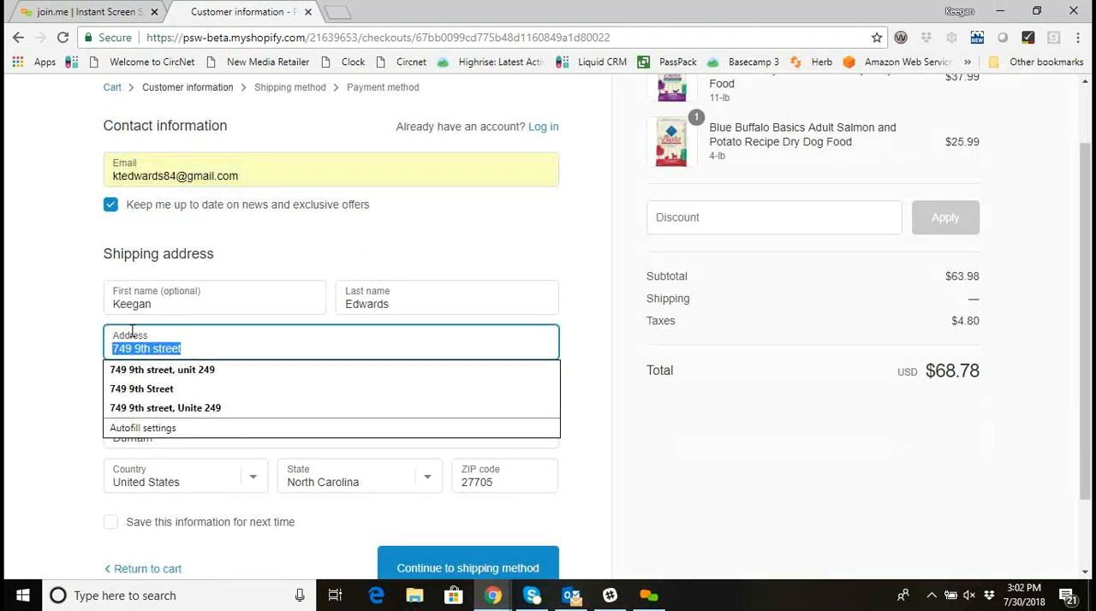
key(BackSpace)
triple_click(168, 394)
key(BackSpace)
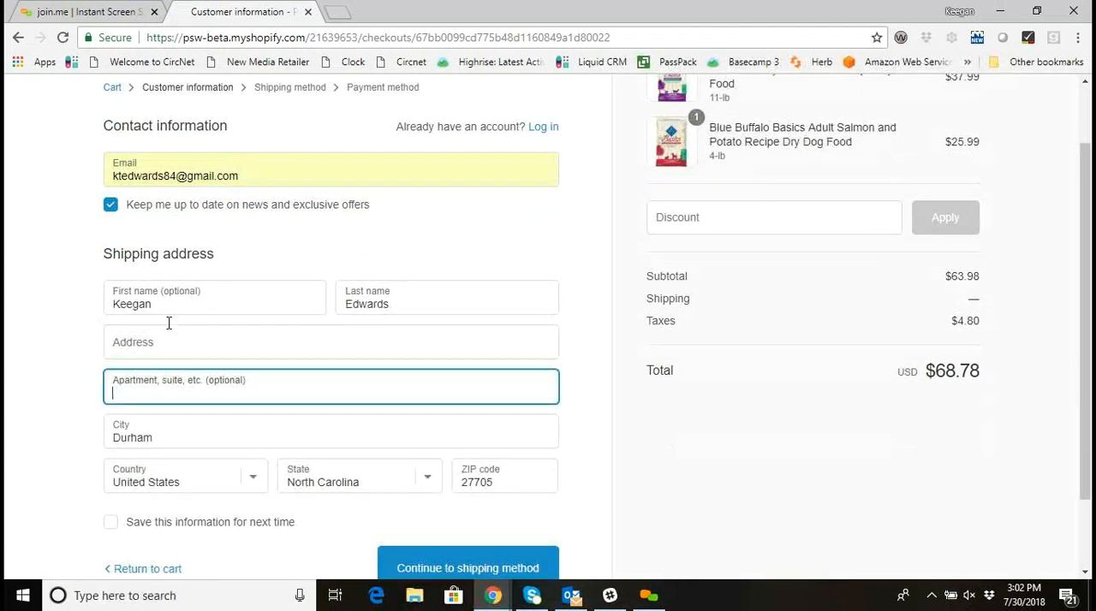
click(163, 342)
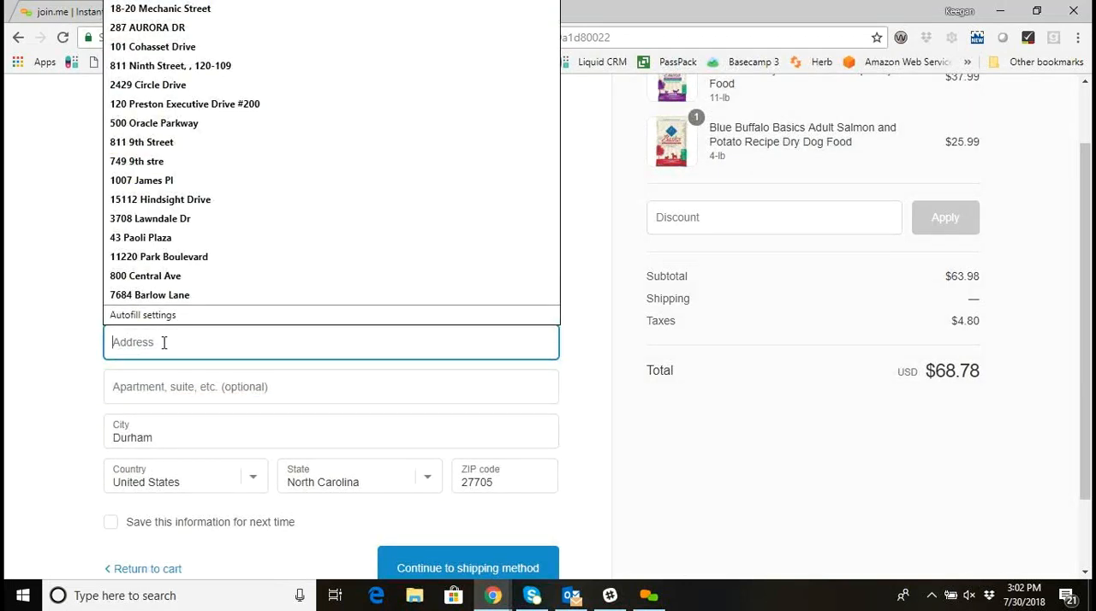
text(123 te)
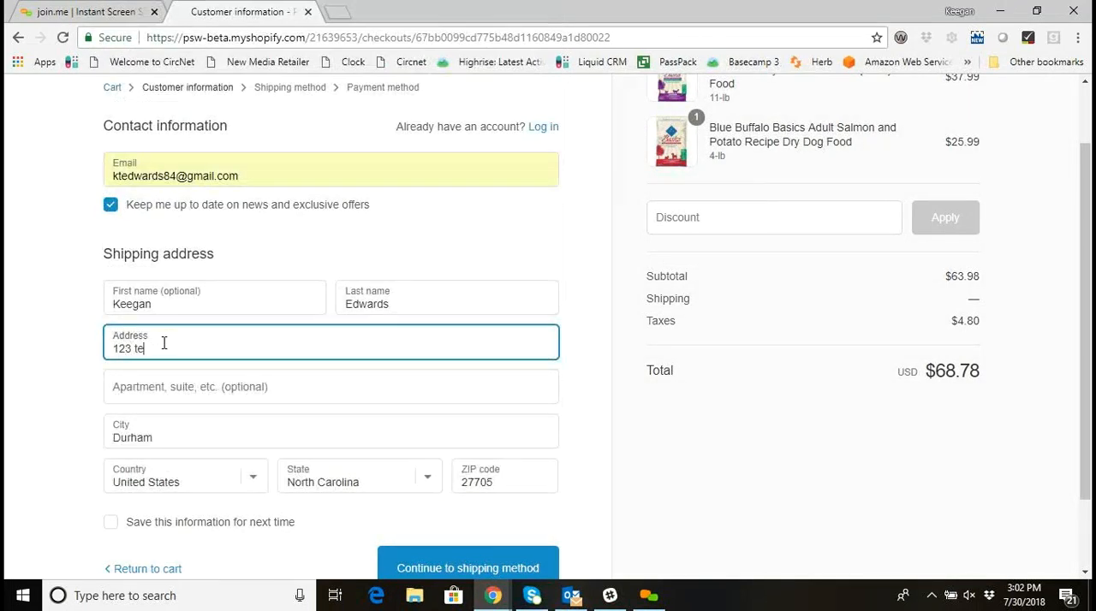
text(st address)
key(Tab)
key(Tab)
Replace the shipping address's ZIP code with a different North Carolina ZIP code.
scroll(162, 410, down, 1)
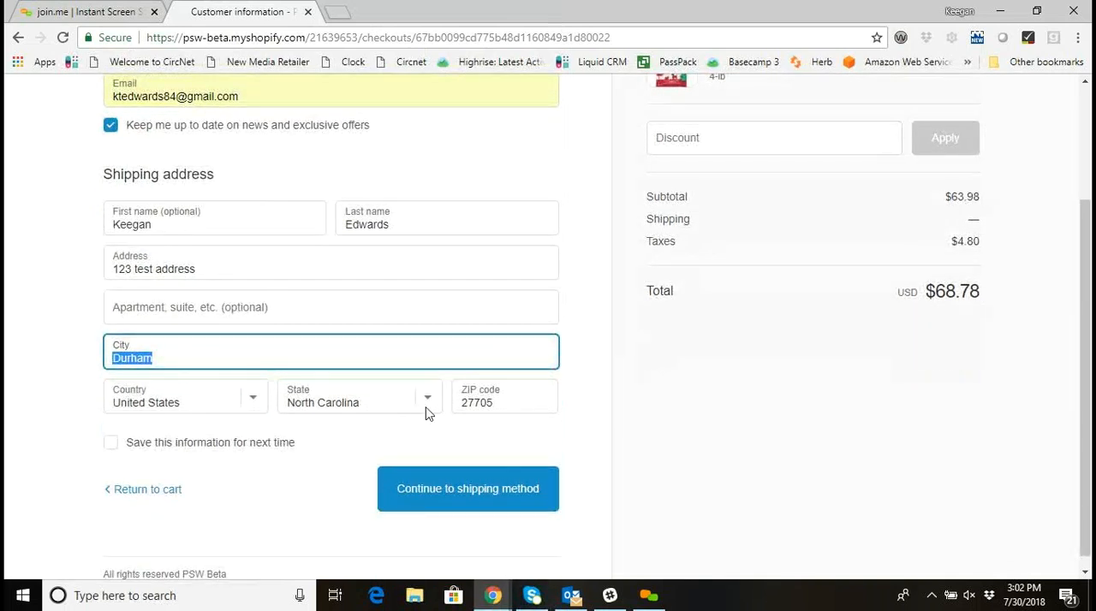
drag(503, 403, 472, 404)
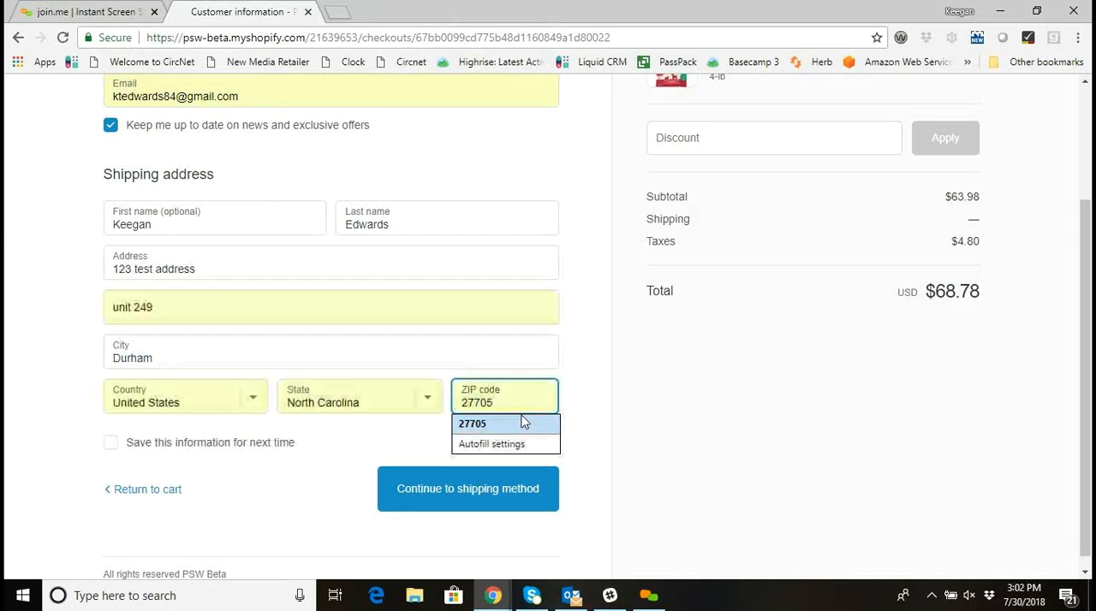
text(7055)
drag(524, 399, 479, 400)
text(502)
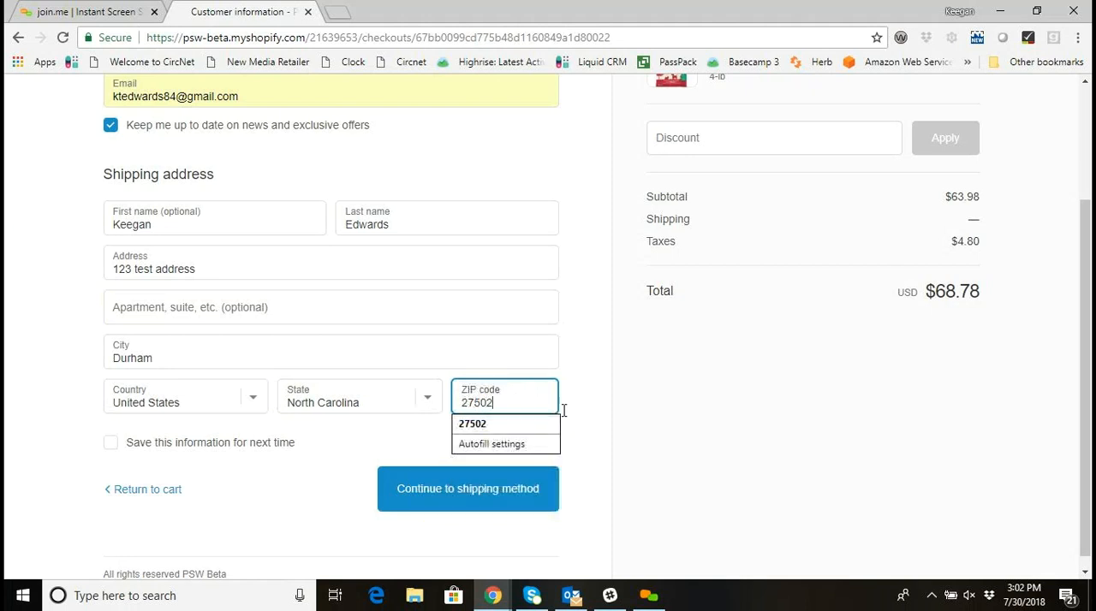
click(618, 423)
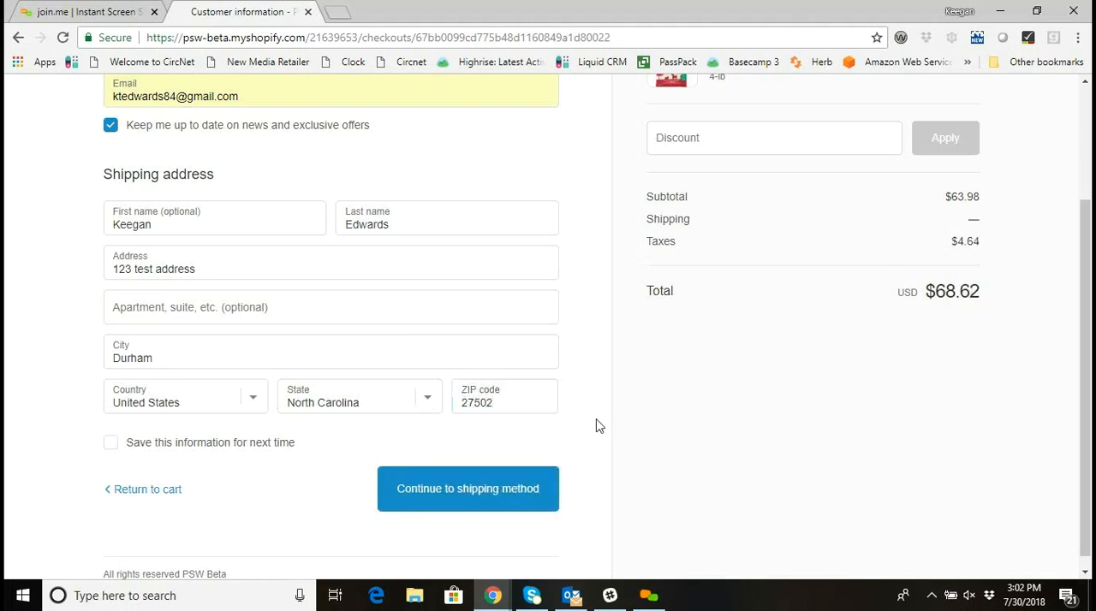
Continue to the shipping method, keep Split Order: In Store Pickup & 2-3 Day Shipping, and proceed to payment.
click(514, 497)
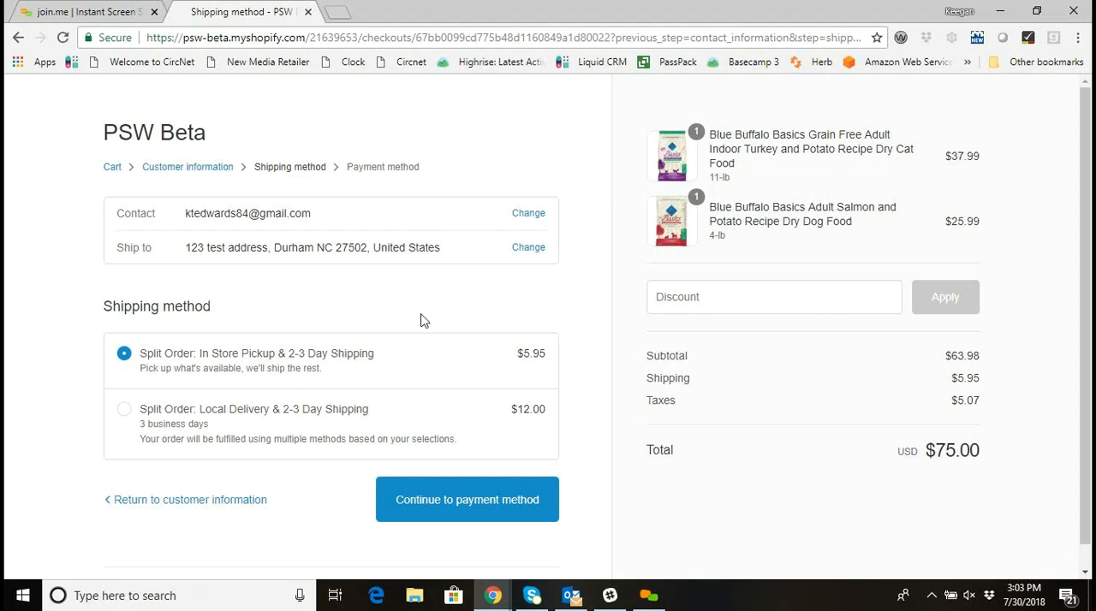
scroll(421, 321, down, 1)
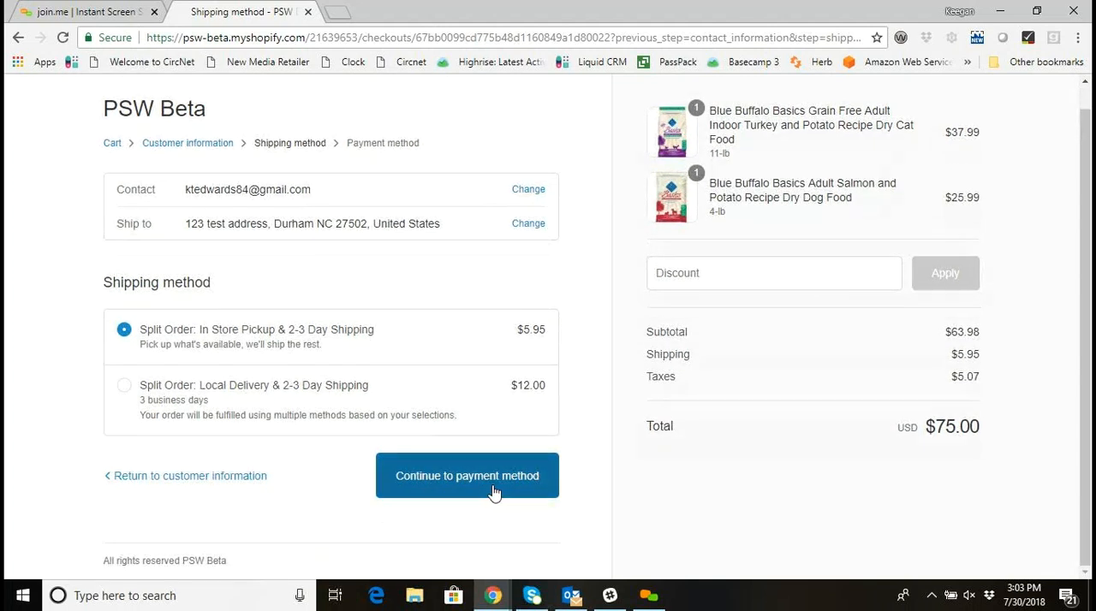
click(494, 492)
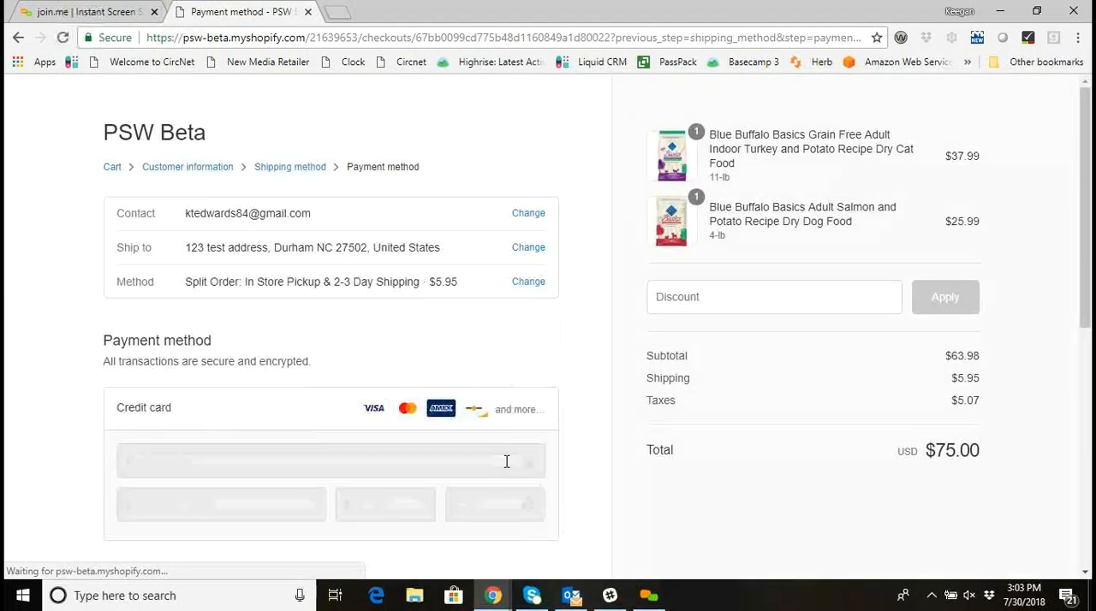
Fill in the credit card number, cardholder name, expiry date and CVV for the payment.
scroll(506, 461, down, 2)
click(288, 311)
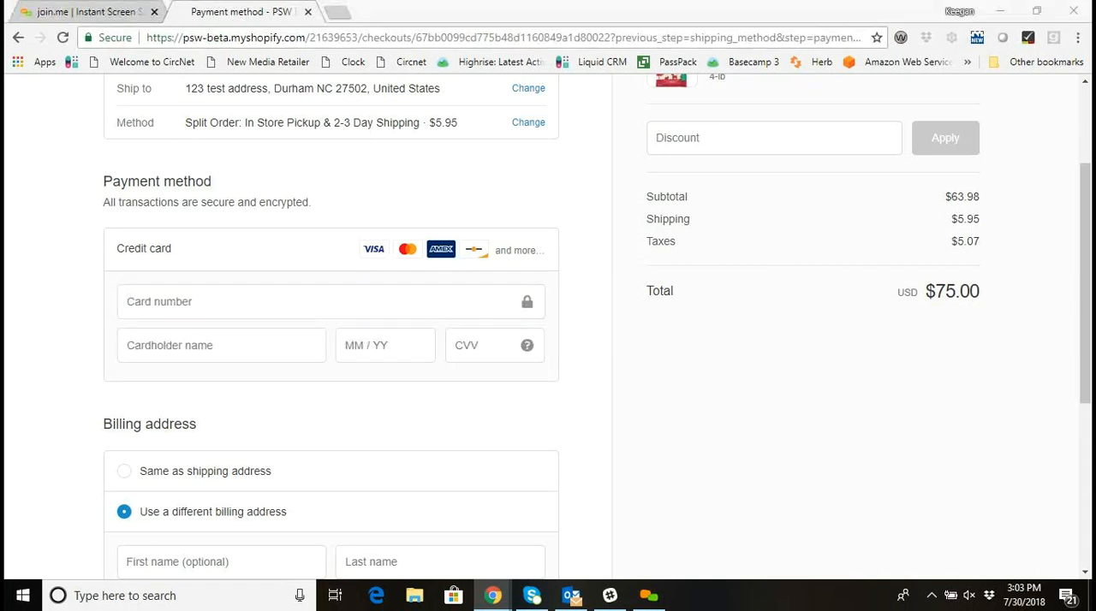
click(184, 299)
key(ctrl+v)
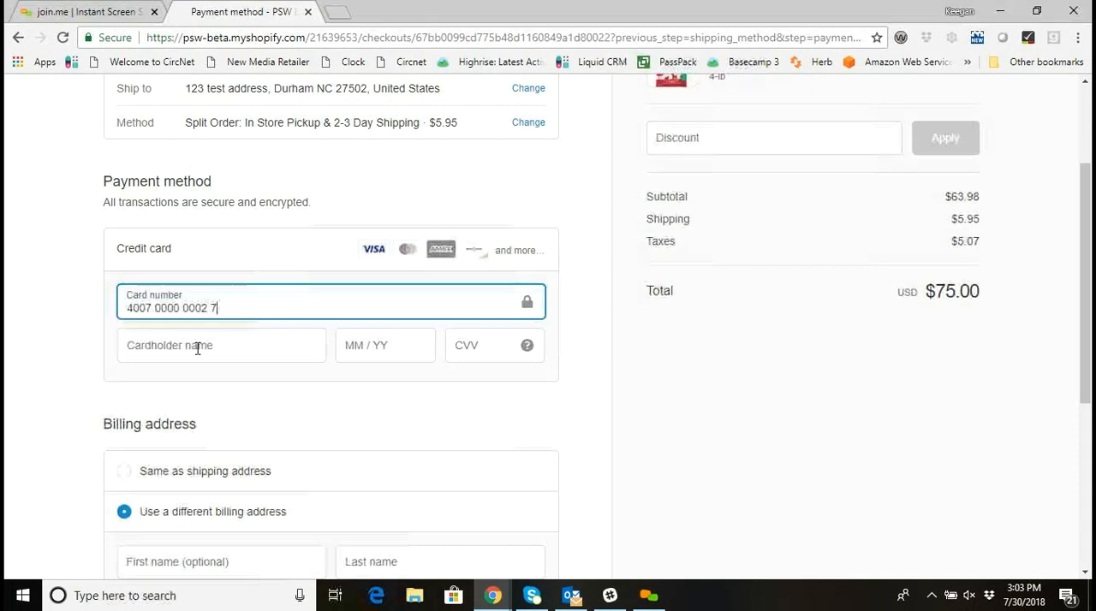
click(198, 348)
text(John Smith)
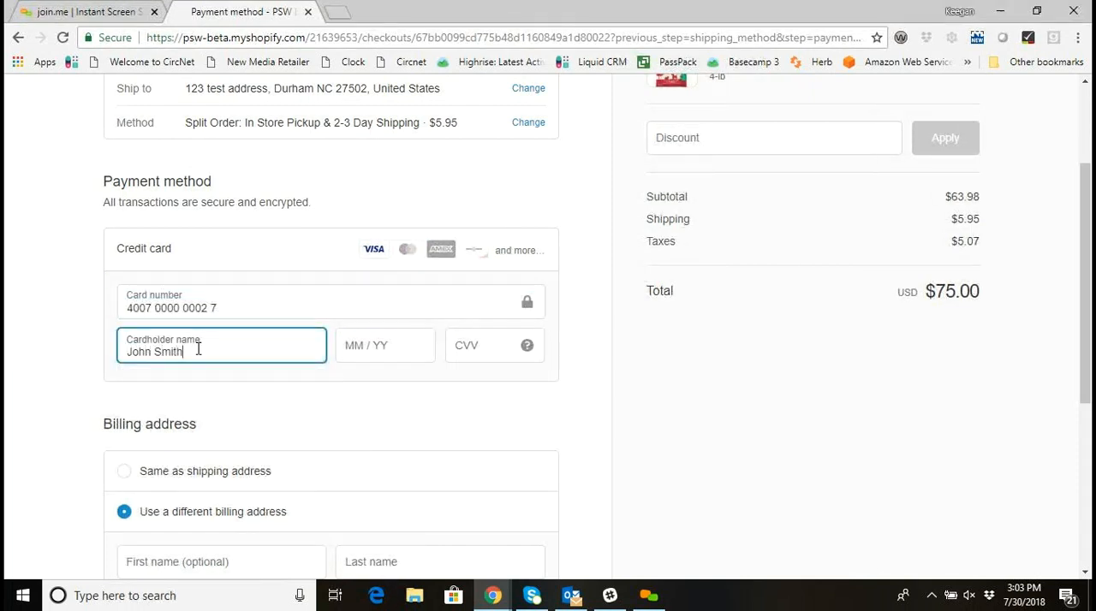
key(Tab)
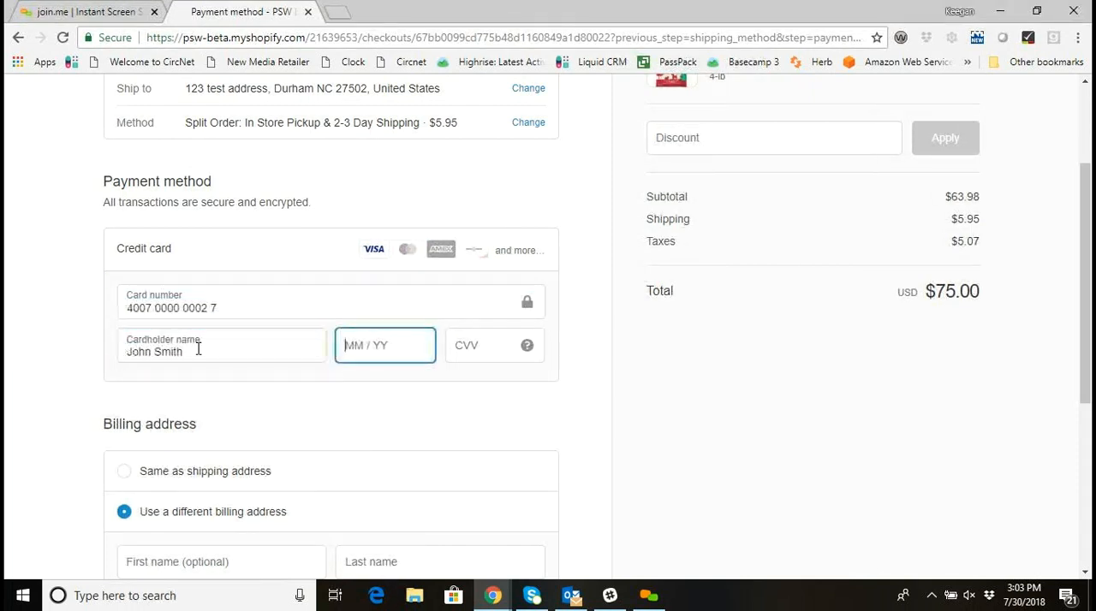
text(01 / 19)
click(460, 345)
text(123)
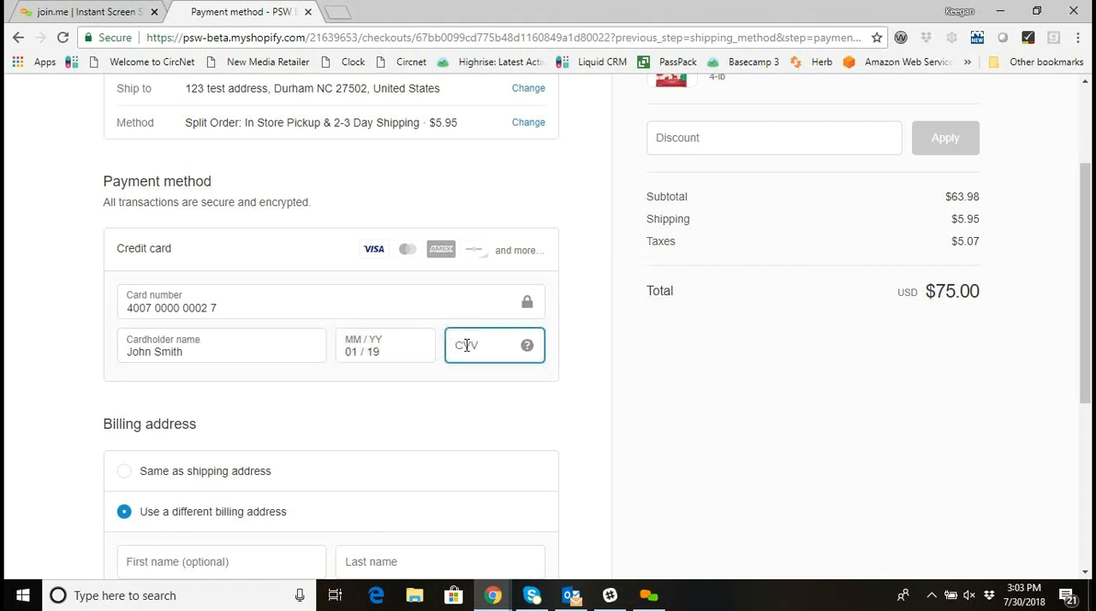
Set the billing address to the same as the shipping address and complete the order.
scroll(606, 380, down, 1)
click(601, 382)
click(124, 398)
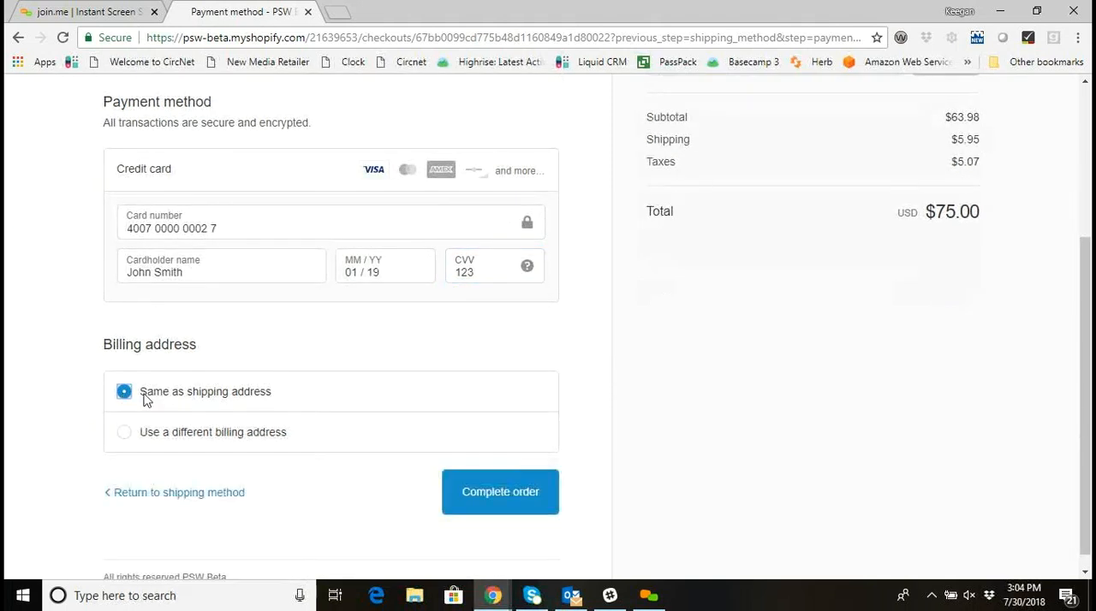
scroll(197, 300, up, 1)
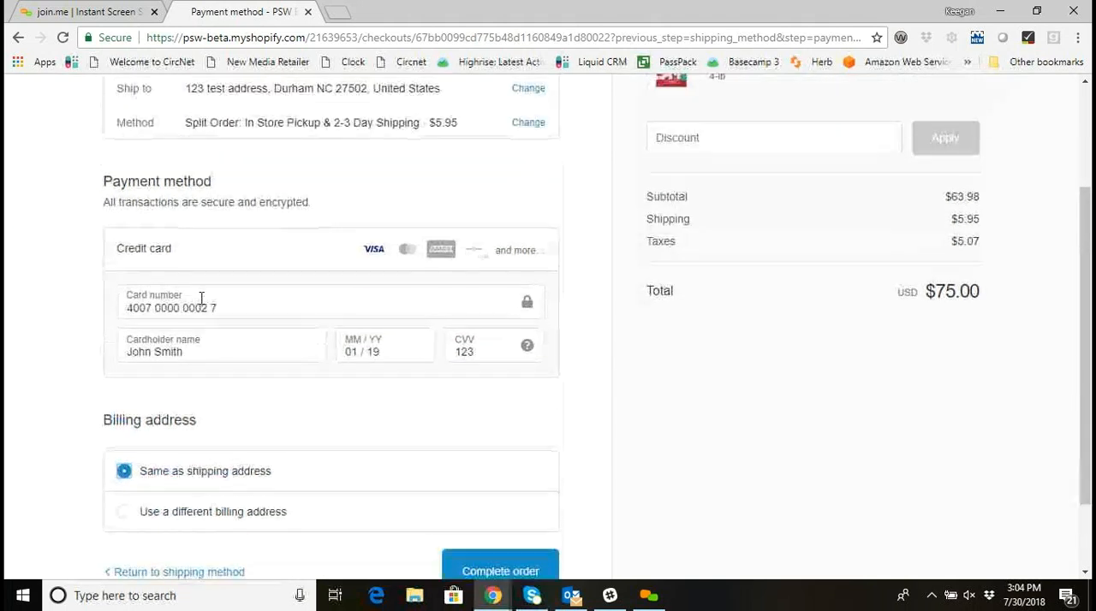
scroll(199, 356, down, 1)
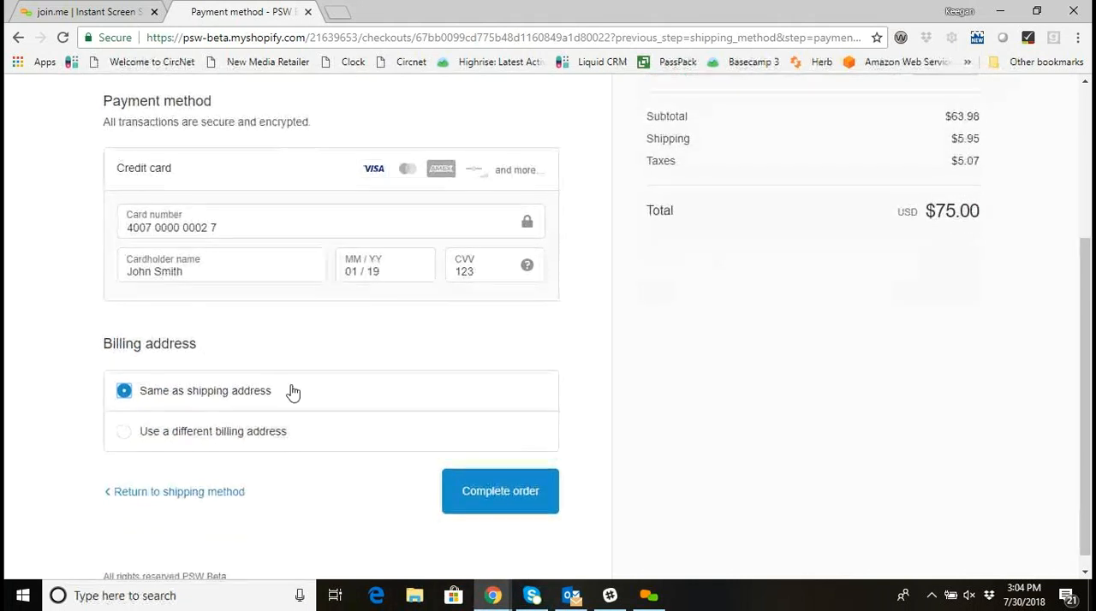
click(531, 486)
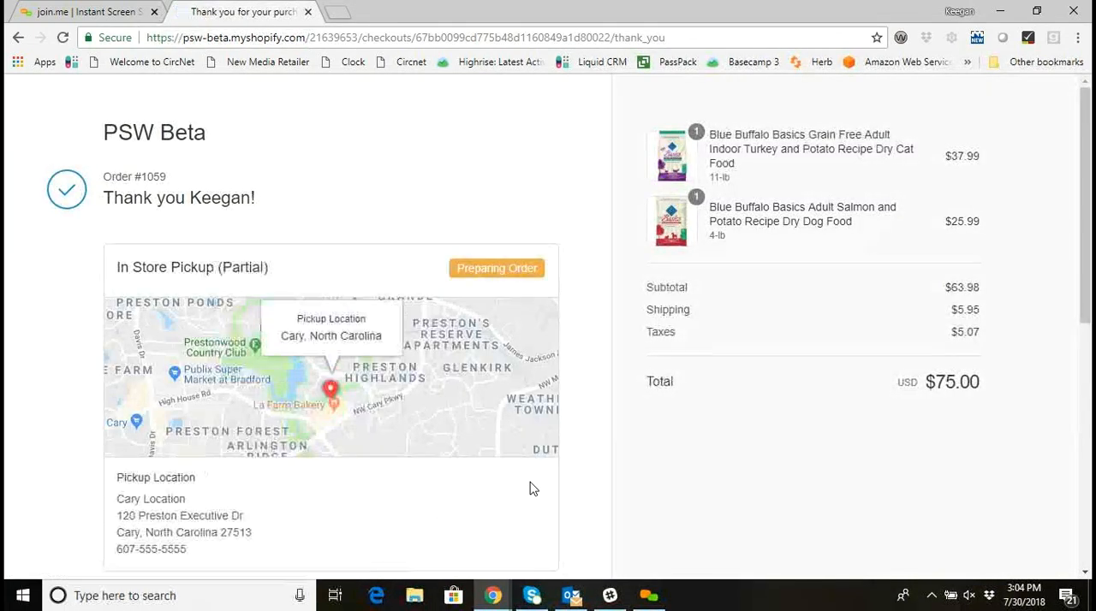
Review the order confirmation's partial in-store pickup status, pickup location map and order updates.
scroll(539, 485, down, 1)
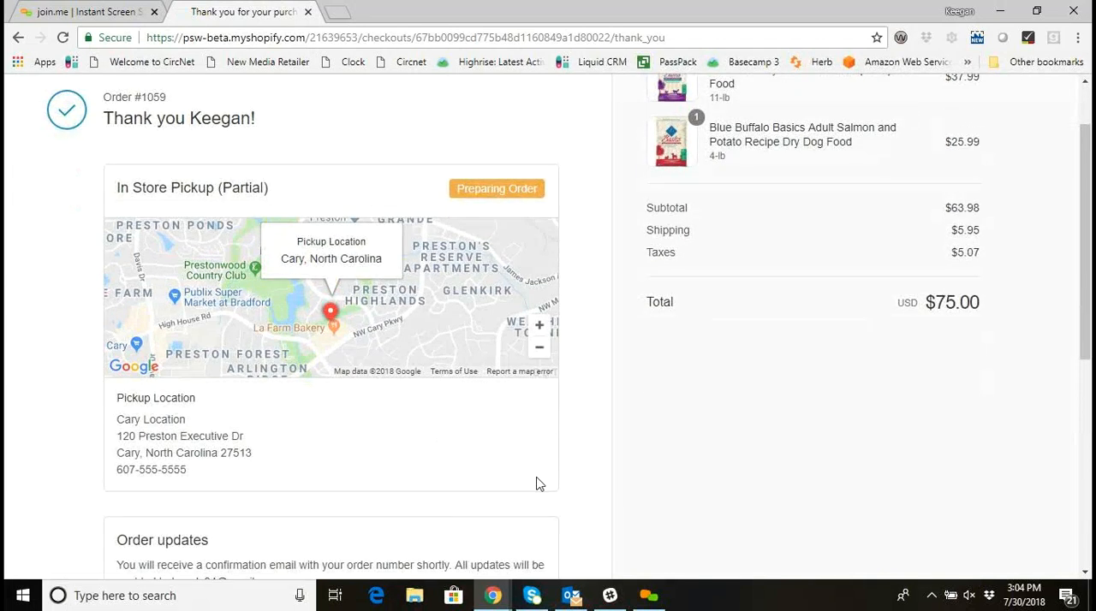
scroll(533, 482, down, 1)
scroll(533, 482, up, 1)
scroll(255, 190, down, 1)
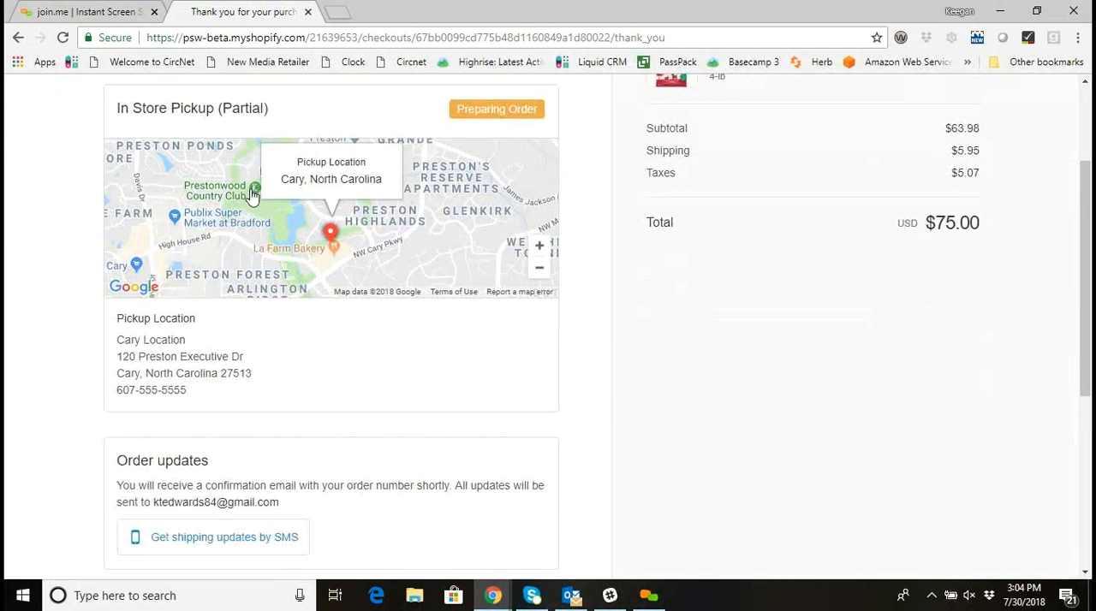
scroll(257, 197, up, 1)
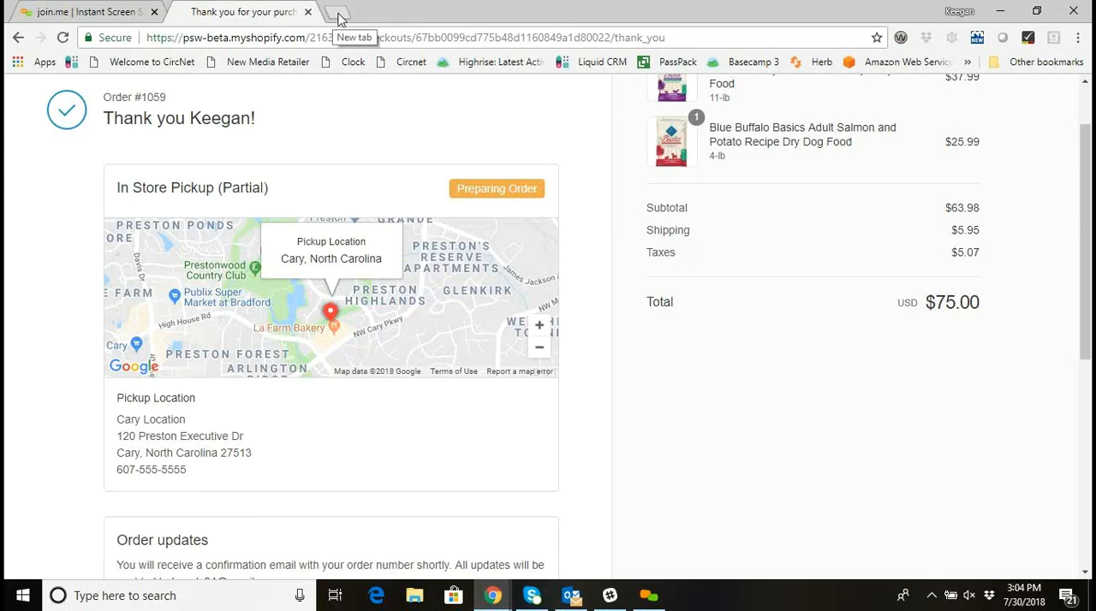
Open the newest order from the Shopify admin's orders in a separate tab and review its items, payment and shipping details.
drag(0, 162, 363, 23)
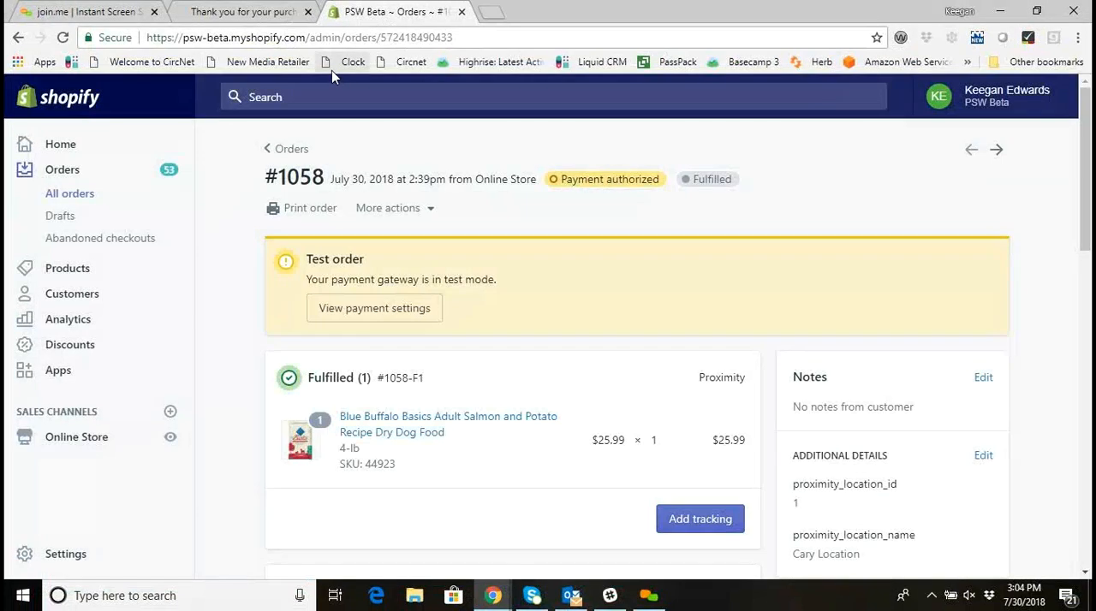
click(81, 175)
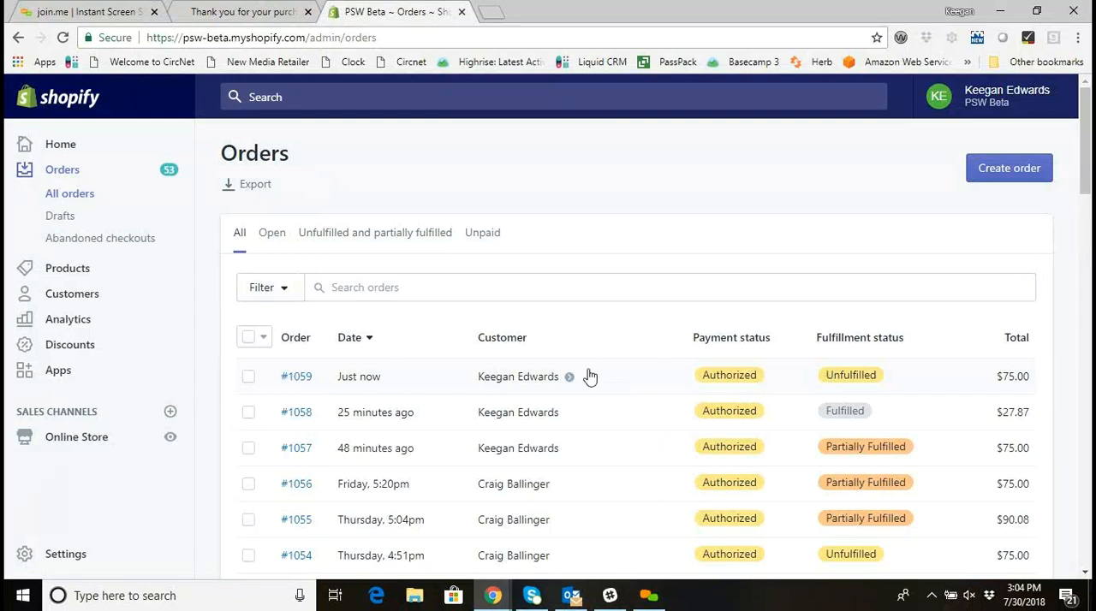
click(297, 378)
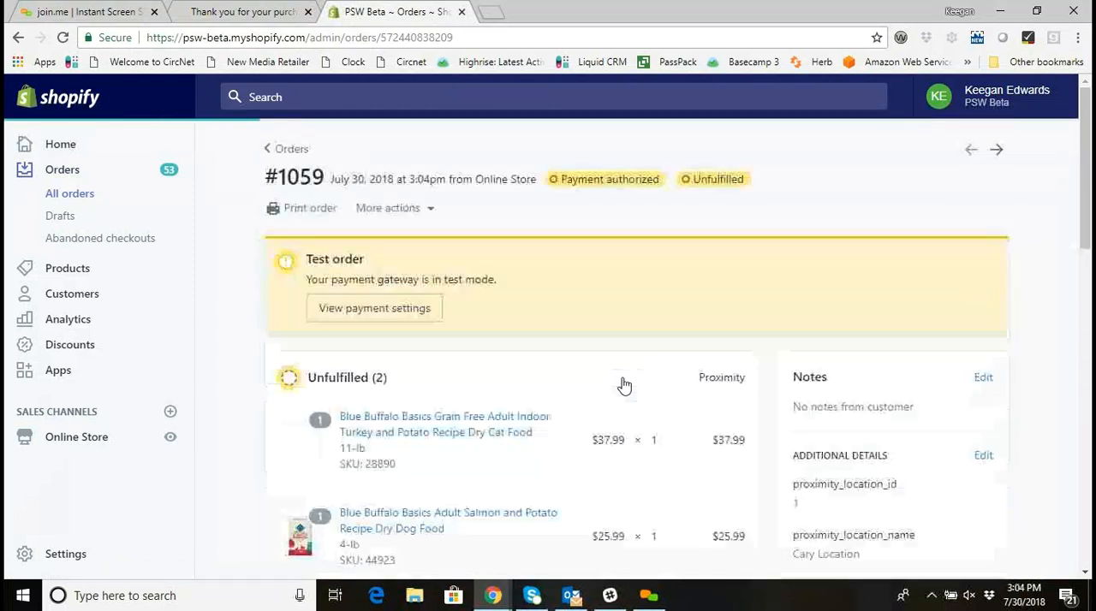
scroll(624, 386, down, 2)
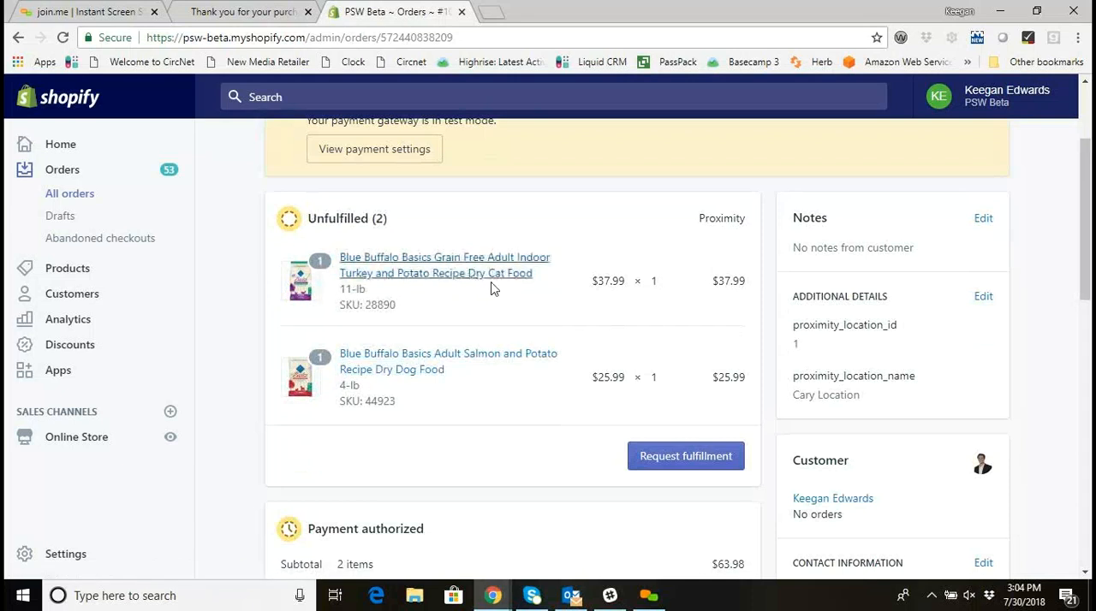
scroll(479, 293, down, 1)
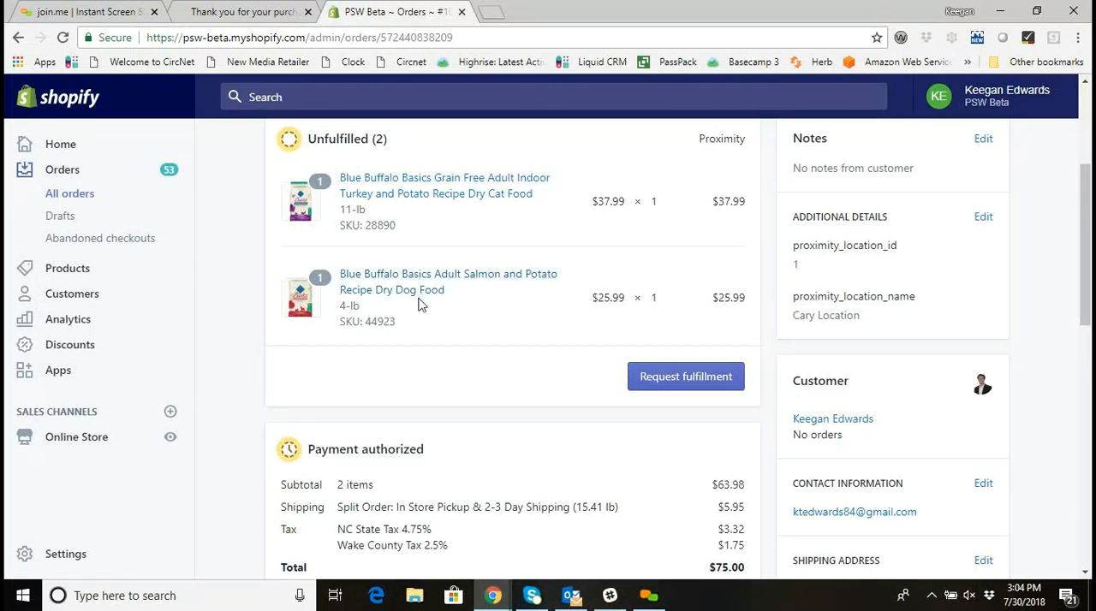
scroll(421, 303, down, 2)
scroll(462, 304, up, 1)
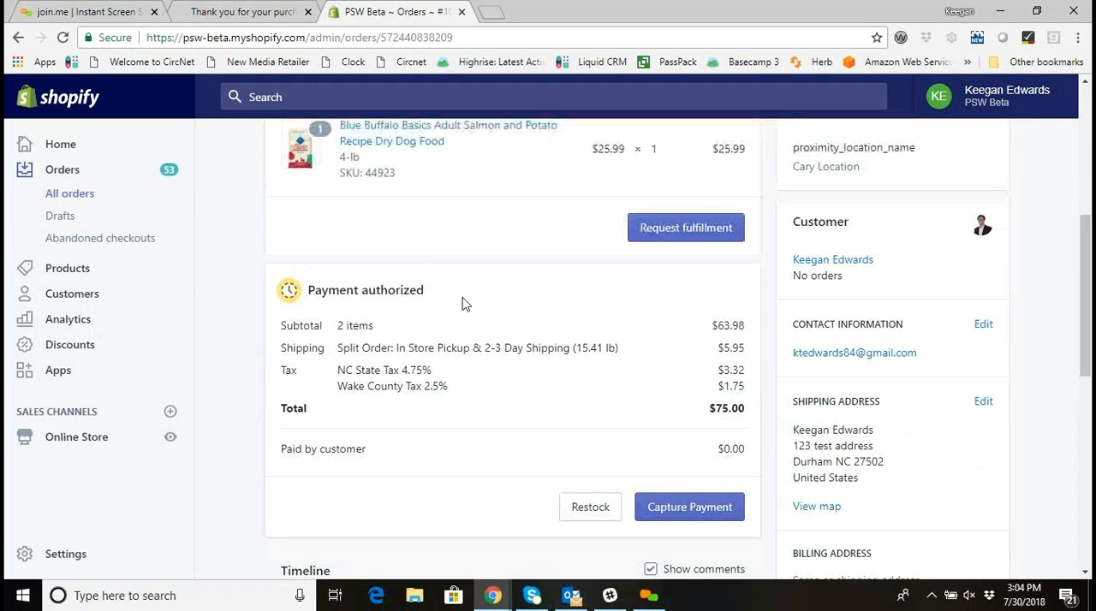
Open the Advanced Fulfillment page for this order.
scroll(462, 305, up, 4)
click(424, 208)
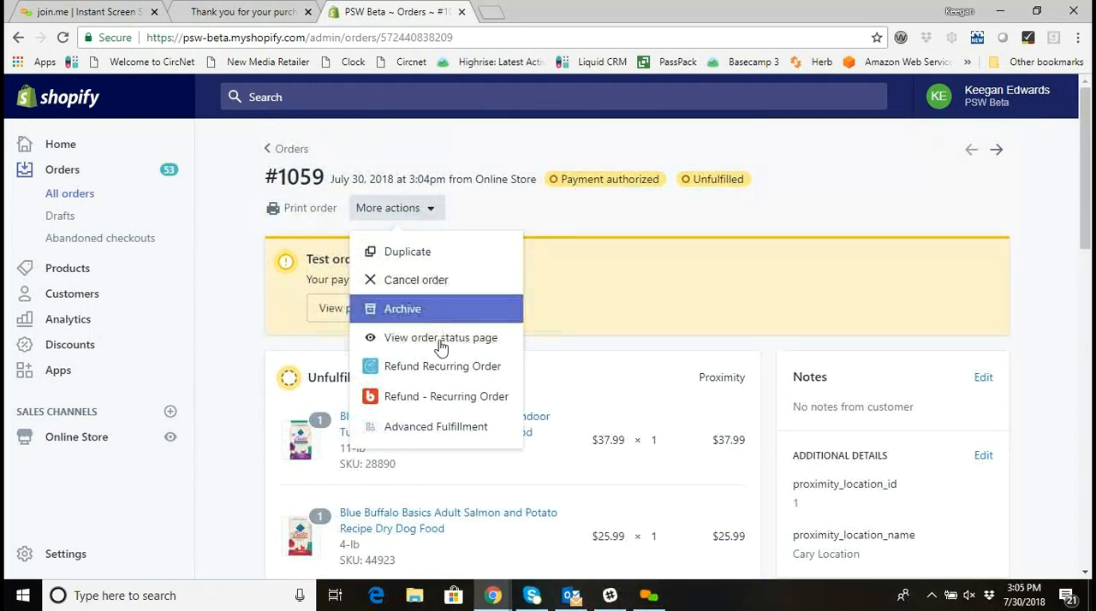
click(443, 437)
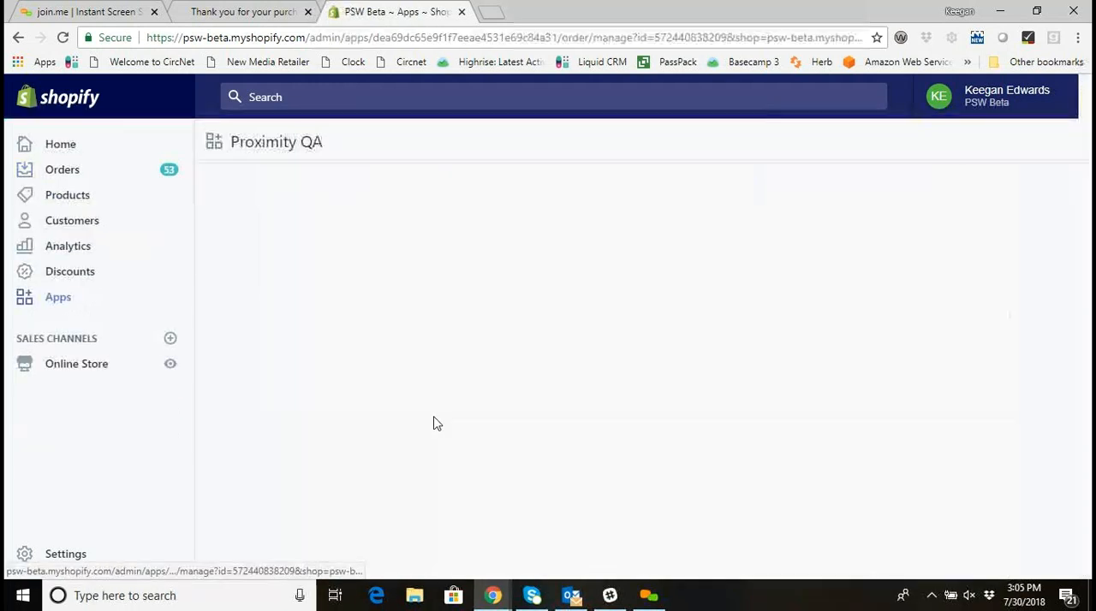
Check the Fulfill From options for the cat food and dog food, keeping Endless Aisles and Store respectively.
scroll(563, 426, down, 1)
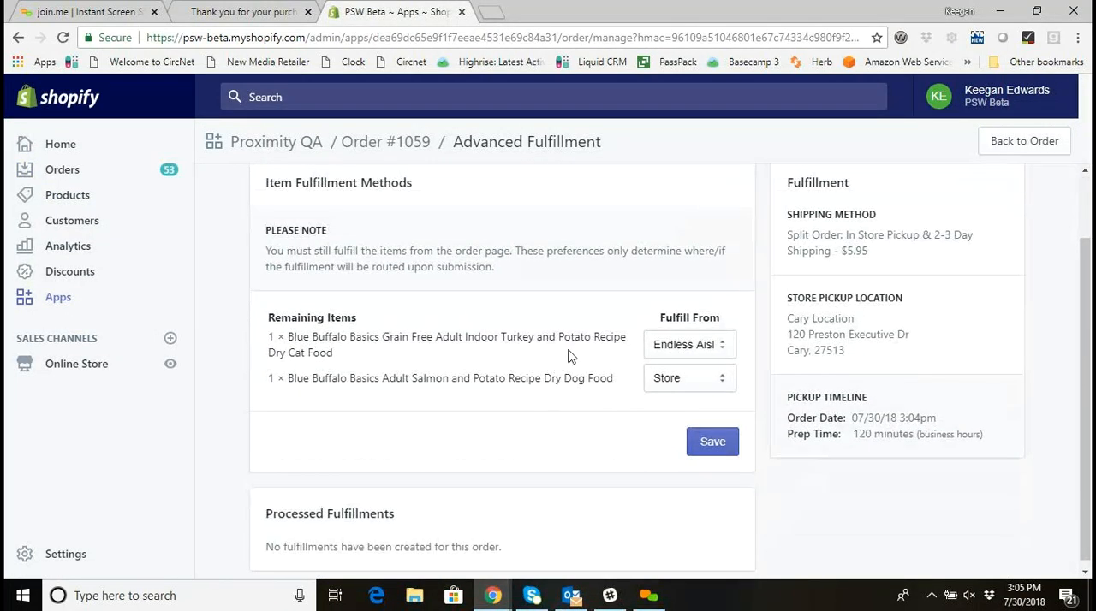
click(707, 345)
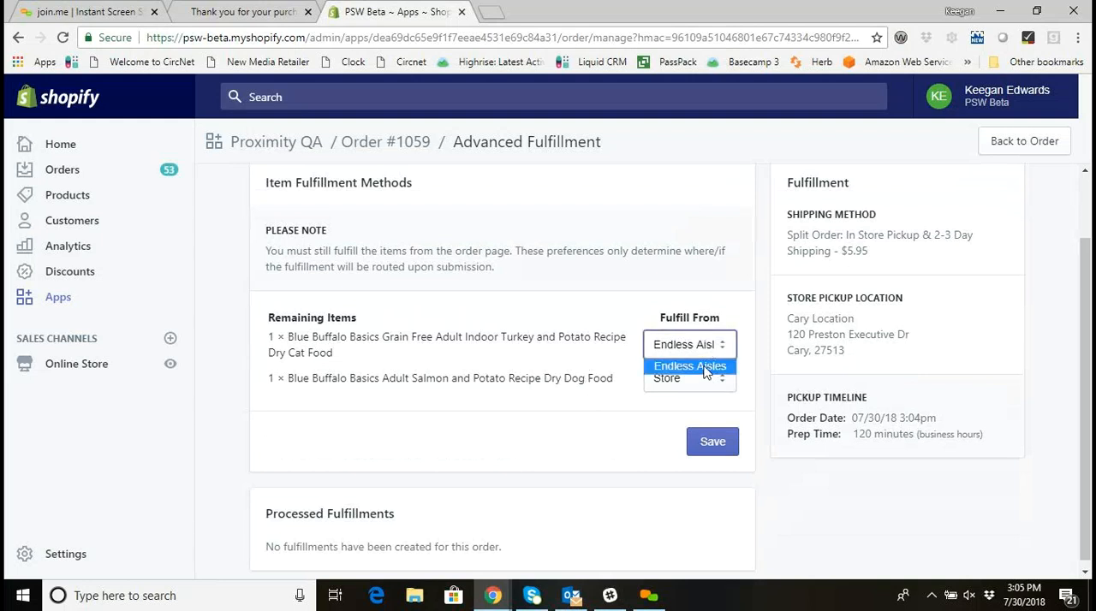
click(705, 368)
click(682, 383)
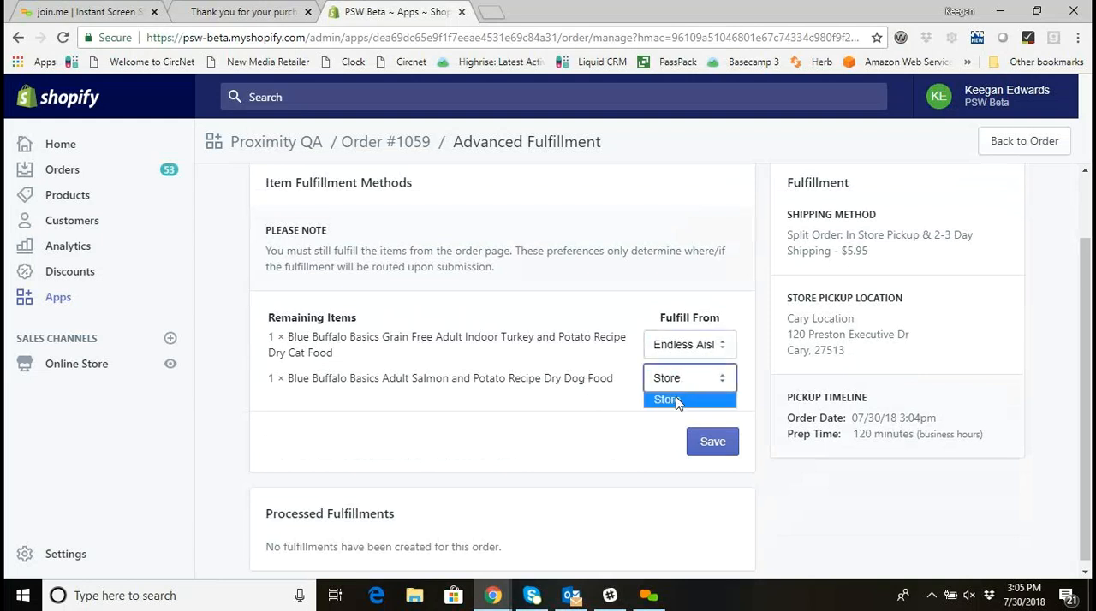
click(677, 401)
click(598, 381)
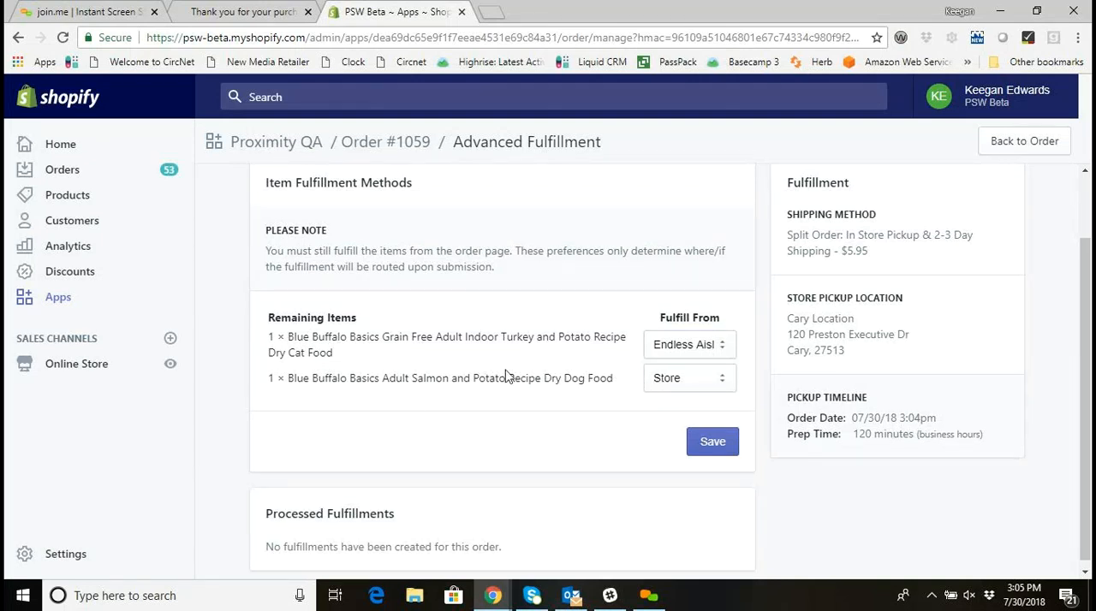
Return from Advanced Fulfillment to the order page and review its payment summary, split shipping method and unfulfilled items.
drag(293, 379, 575, 377)
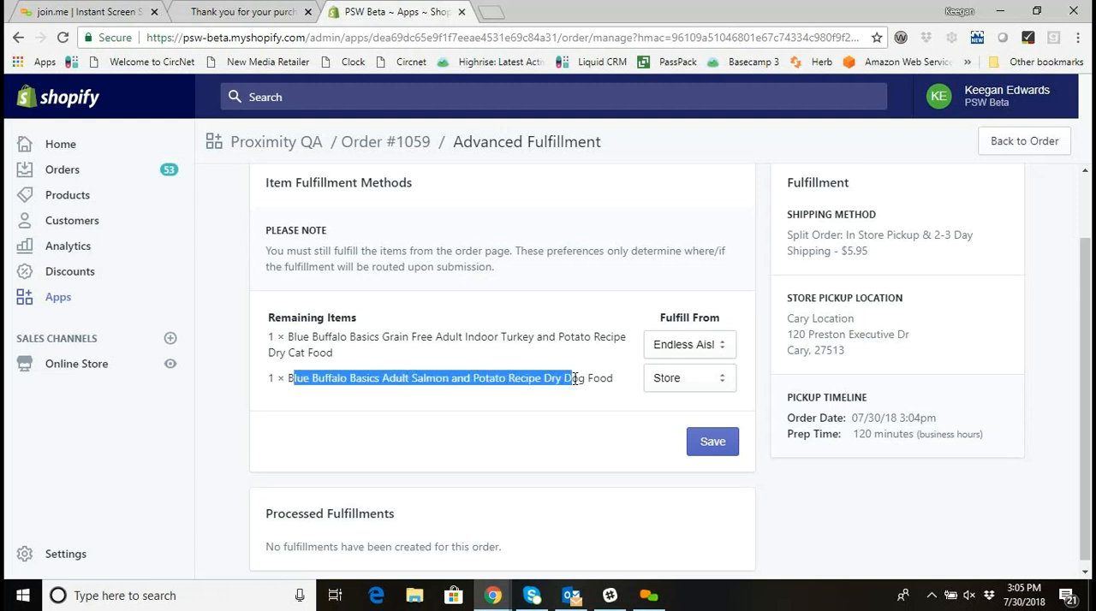
click(400, 140)
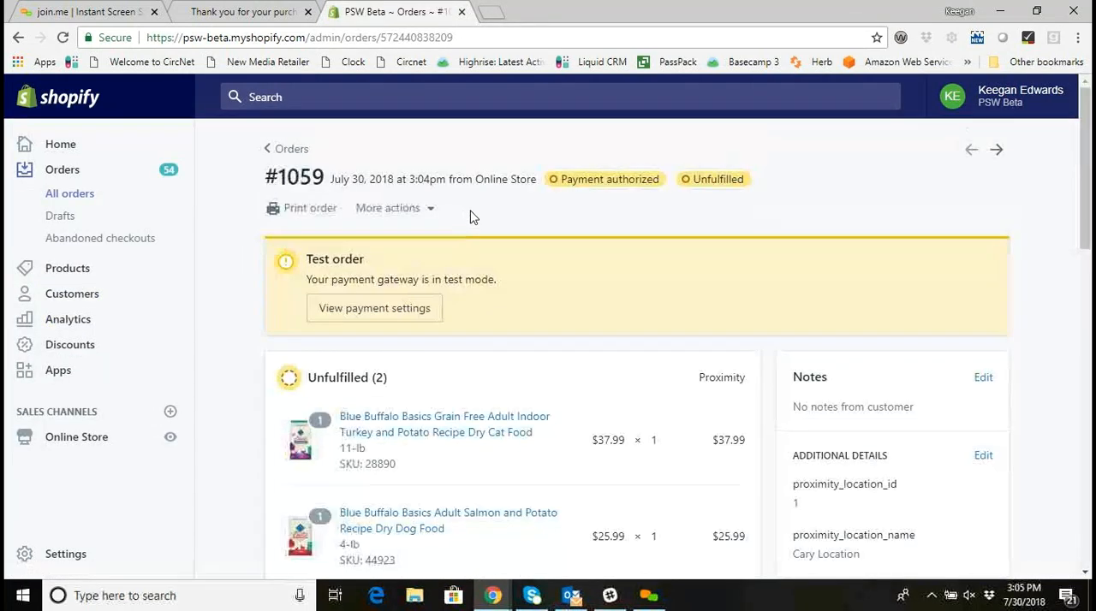
scroll(472, 217, down, 5)
scroll(472, 220, down, 3)
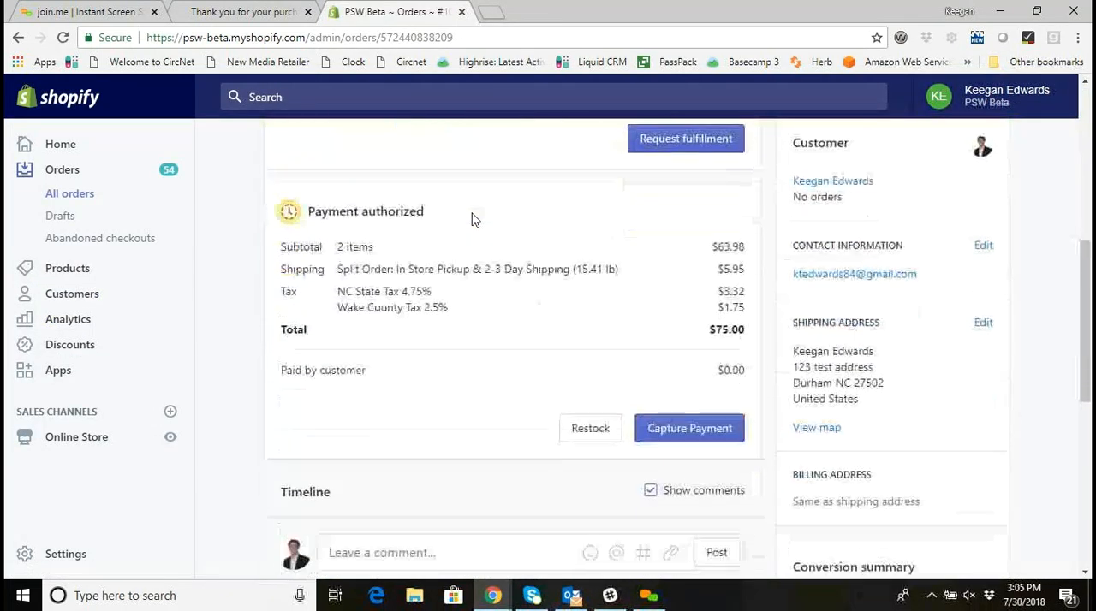
scroll(473, 221, up, 4)
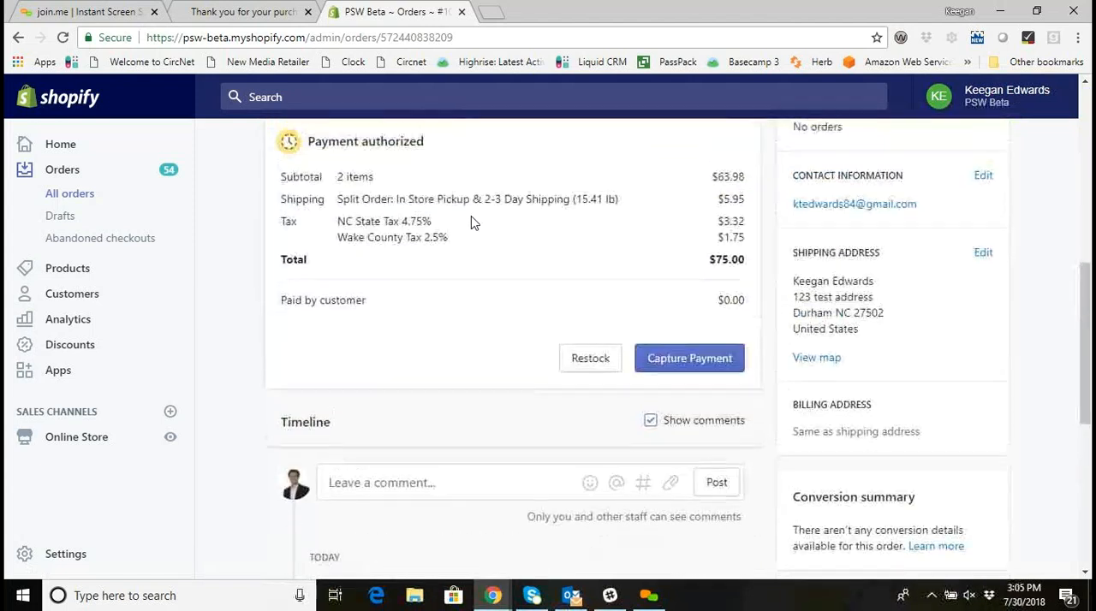
drag(337, 429, 621, 429)
click(604, 403)
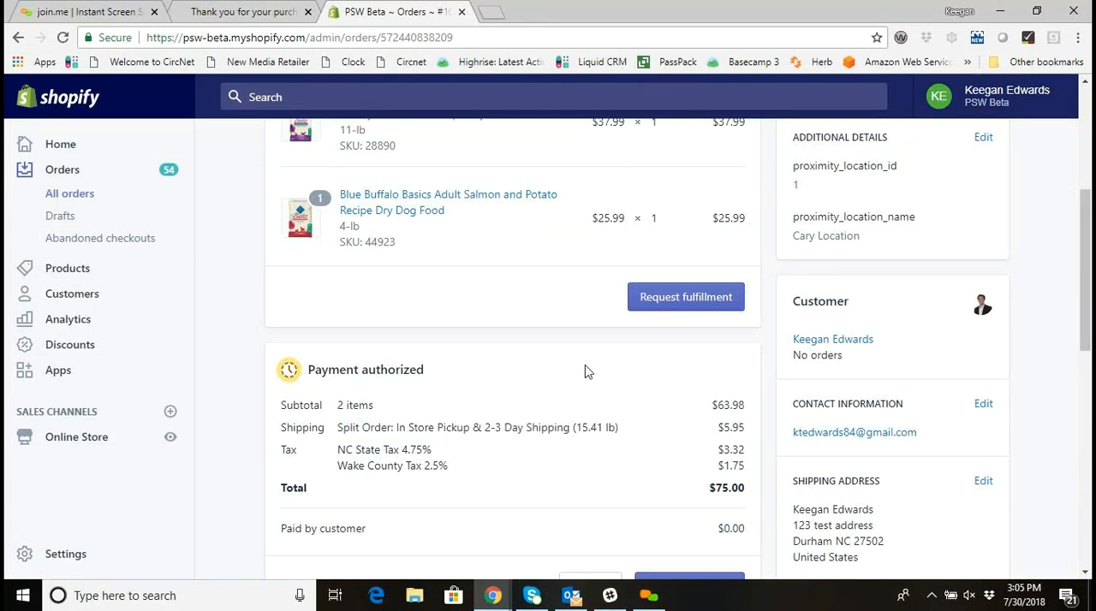
scroll(561, 390, up, 3)
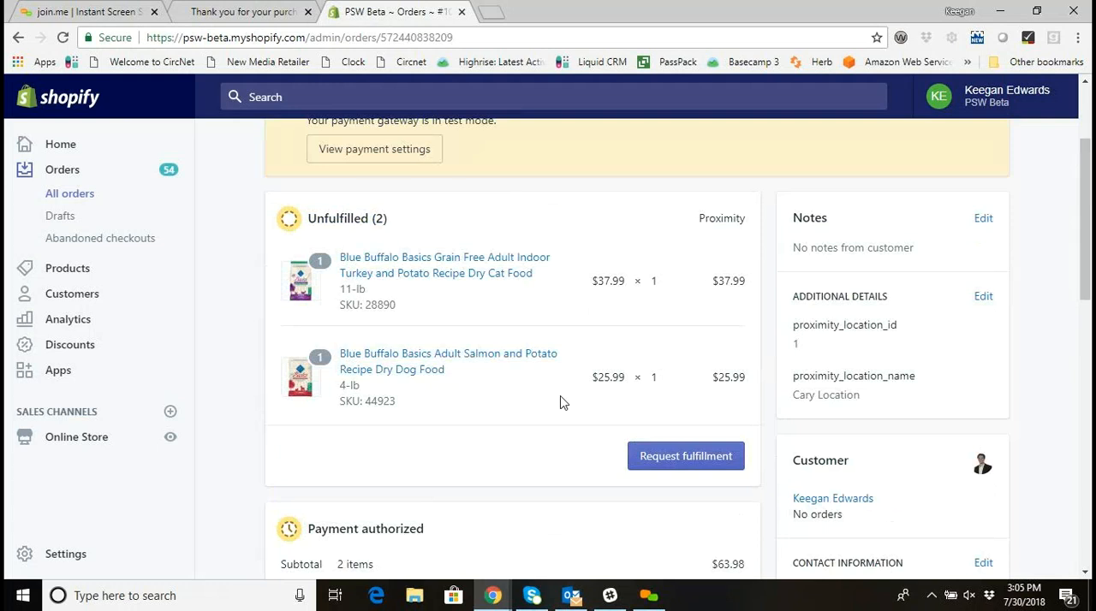
Request fulfillment for the dog food only, setting the cat food quantity to 0 and keeping the customer shipment notification enabled.
click(685, 458)
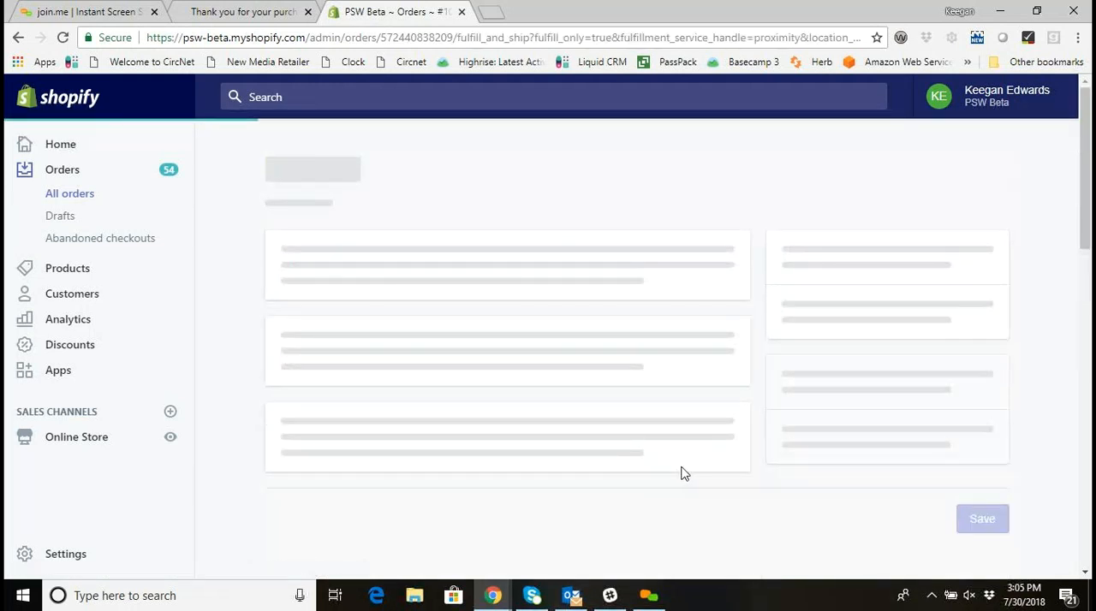
scroll(682, 464, up, 1)
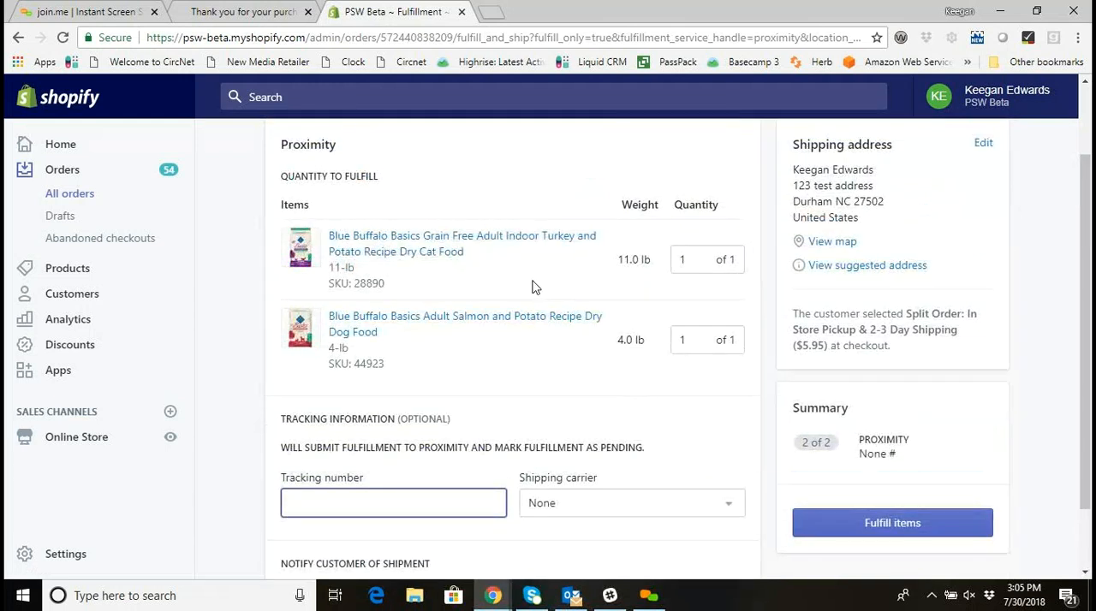
click(708, 264)
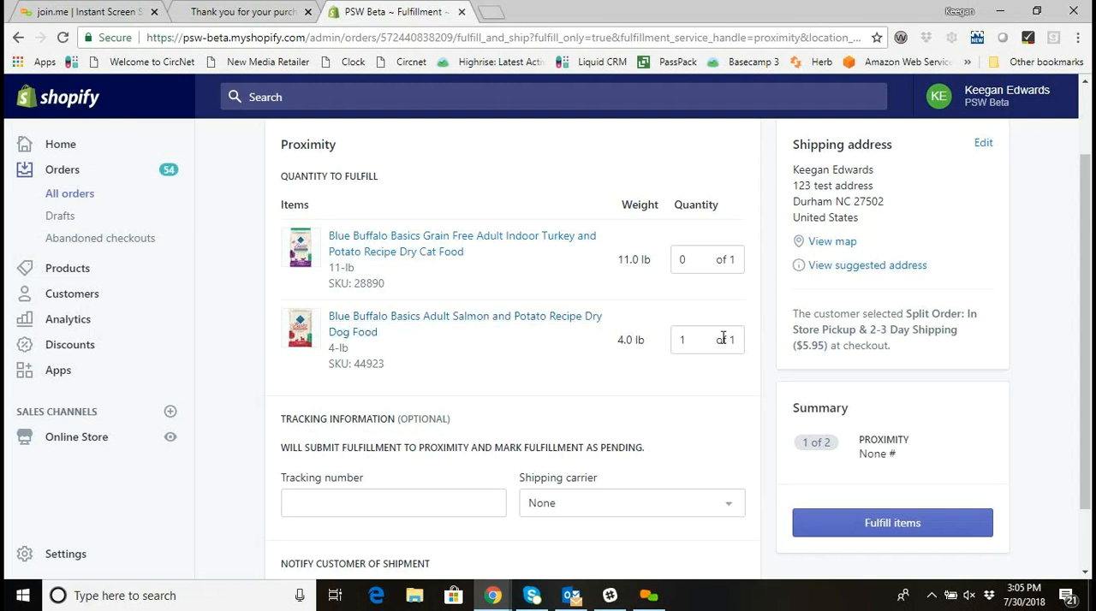
scroll(676, 353, down, 2)
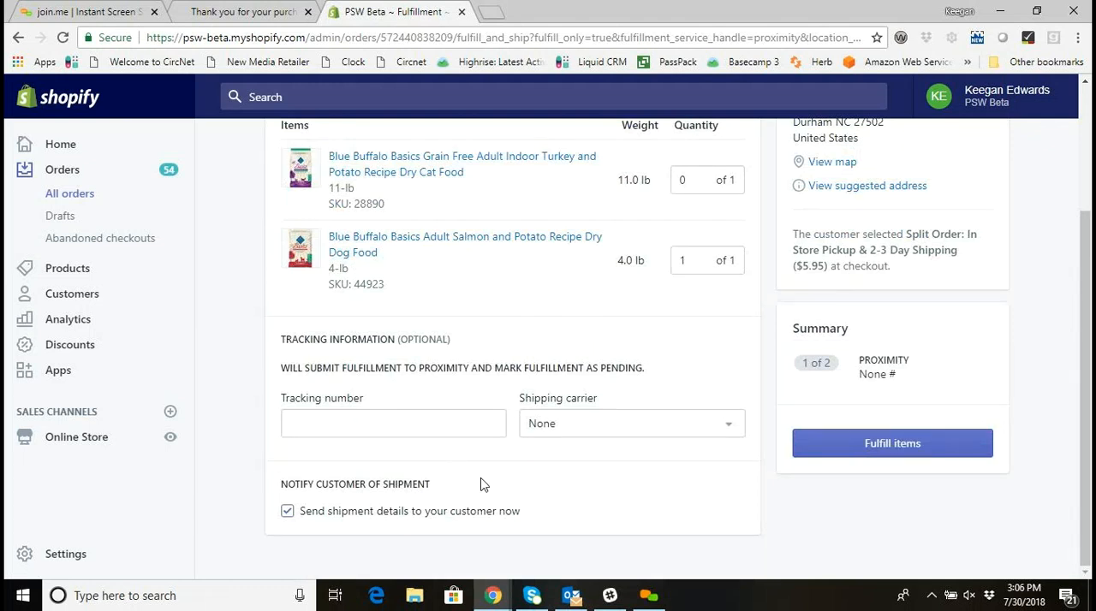
scroll(524, 416, up, 2)
scroll(533, 416, down, 2)
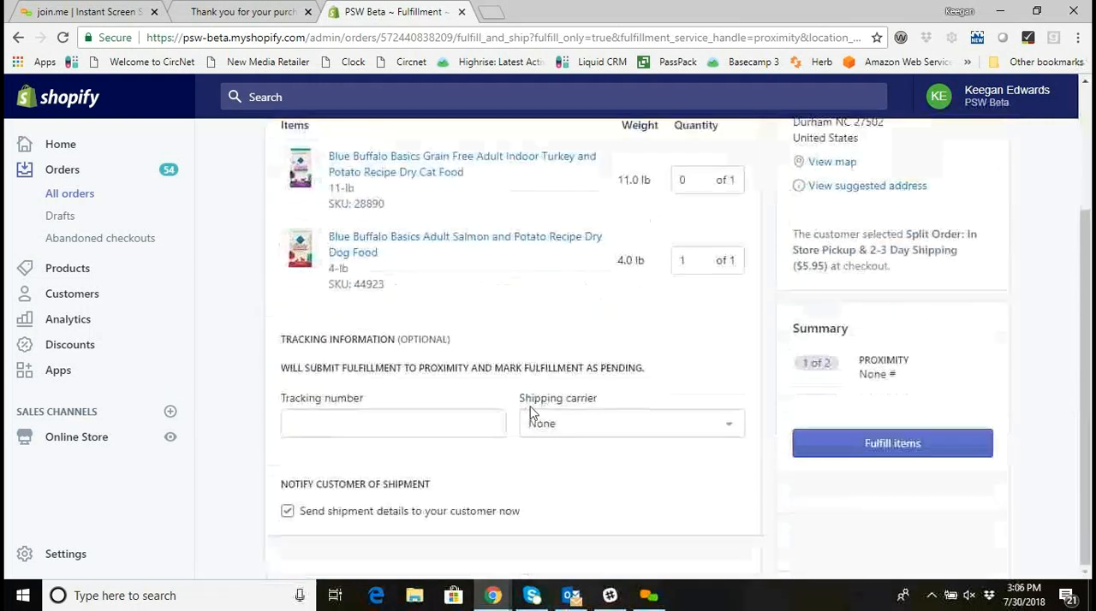
click(850, 458)
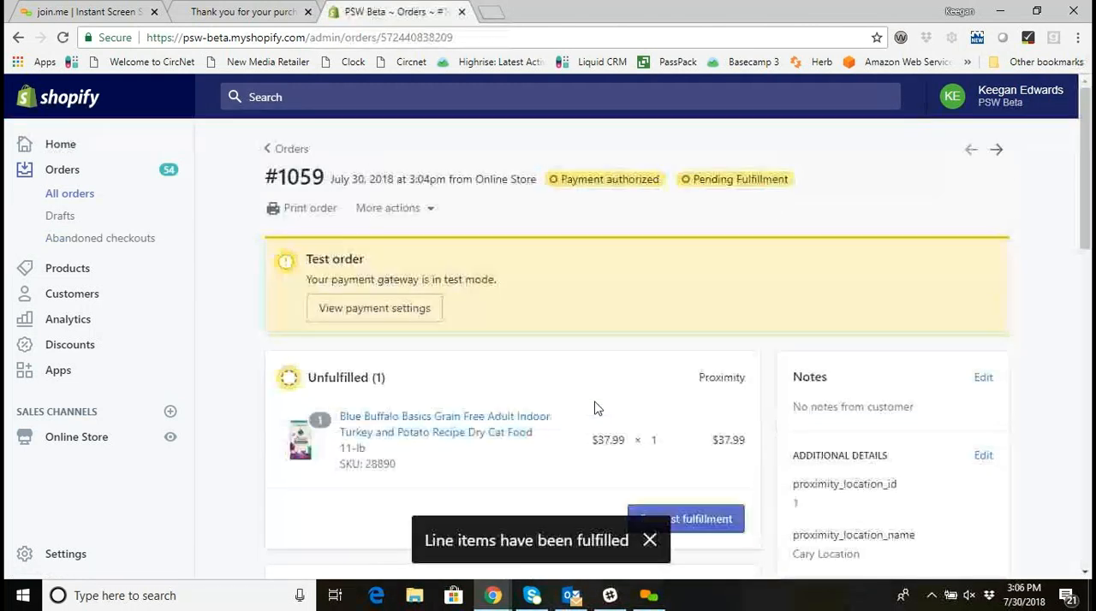
scroll(596, 411, down, 3)
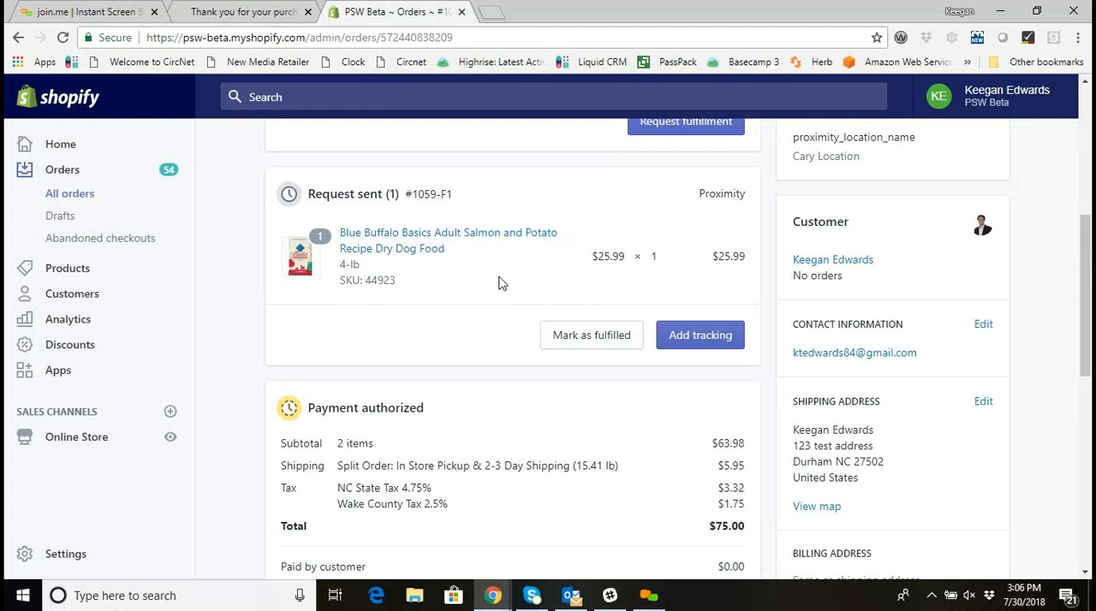
Switch to Gmail in a new browser tab and open the newest PSW Beta order confirmation email.
click(489, 14)
click(900, 101)
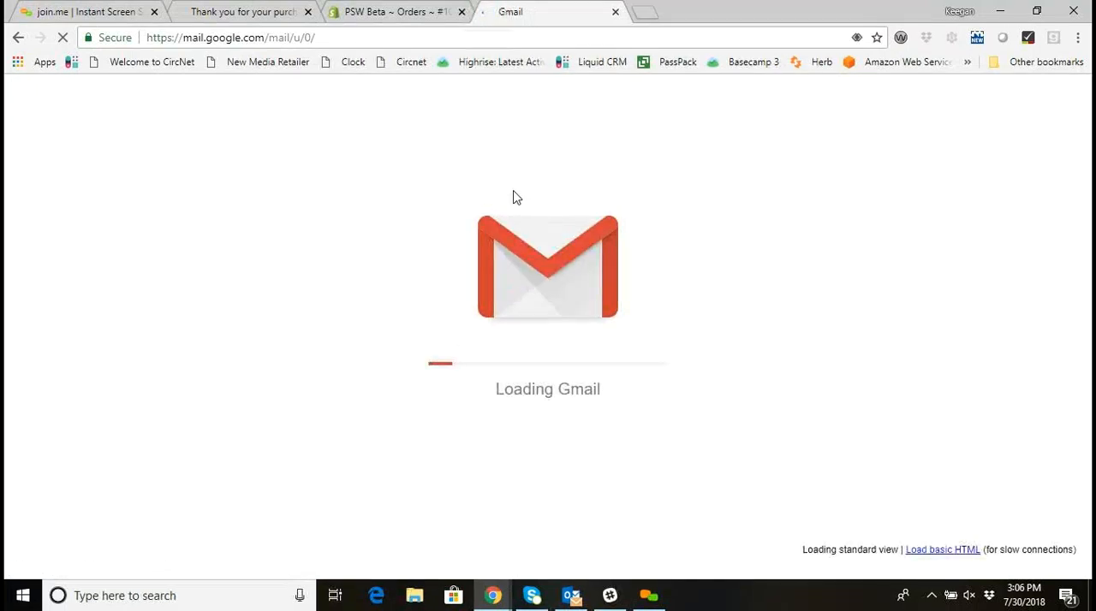
click(528, 236)
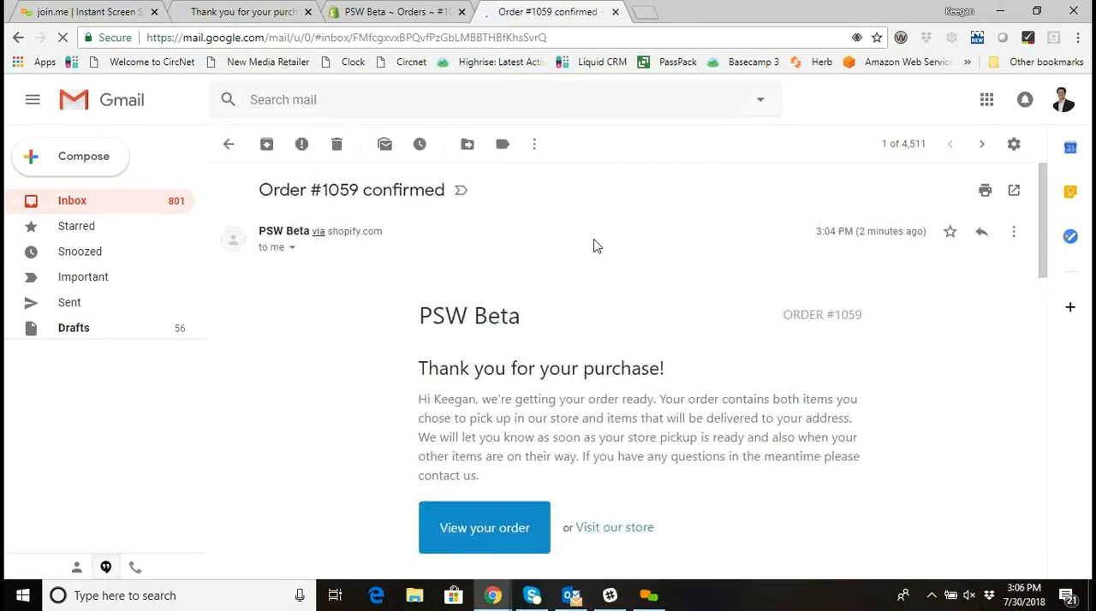
Examine the confirmation email's split-order message, its store pickup and shipping item groups, and the order totals.
scroll(616, 257, down, 1)
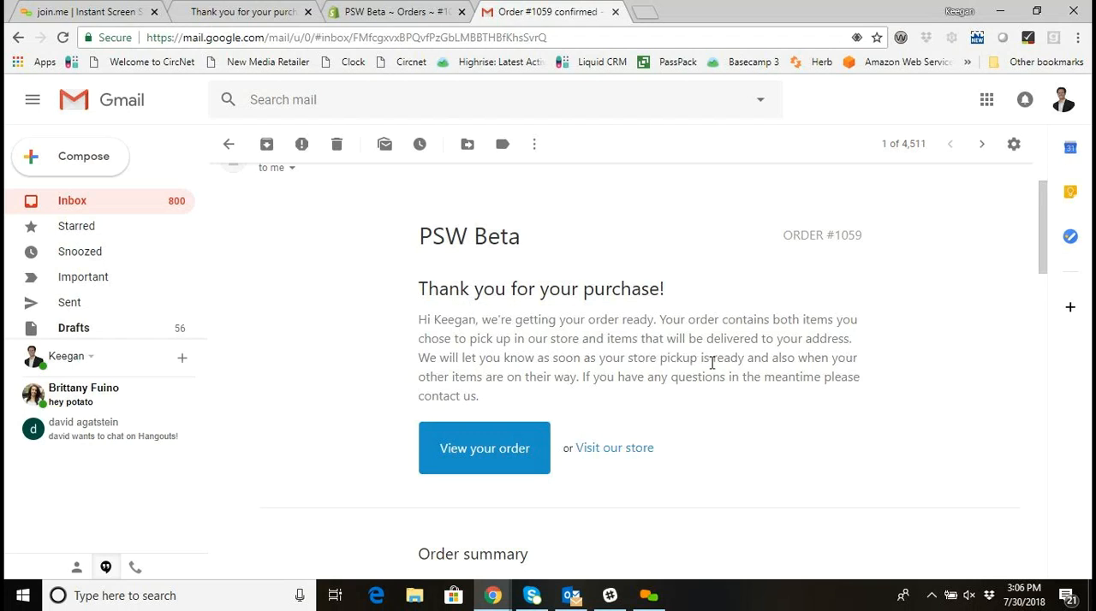
scroll(762, 379, down, 1)
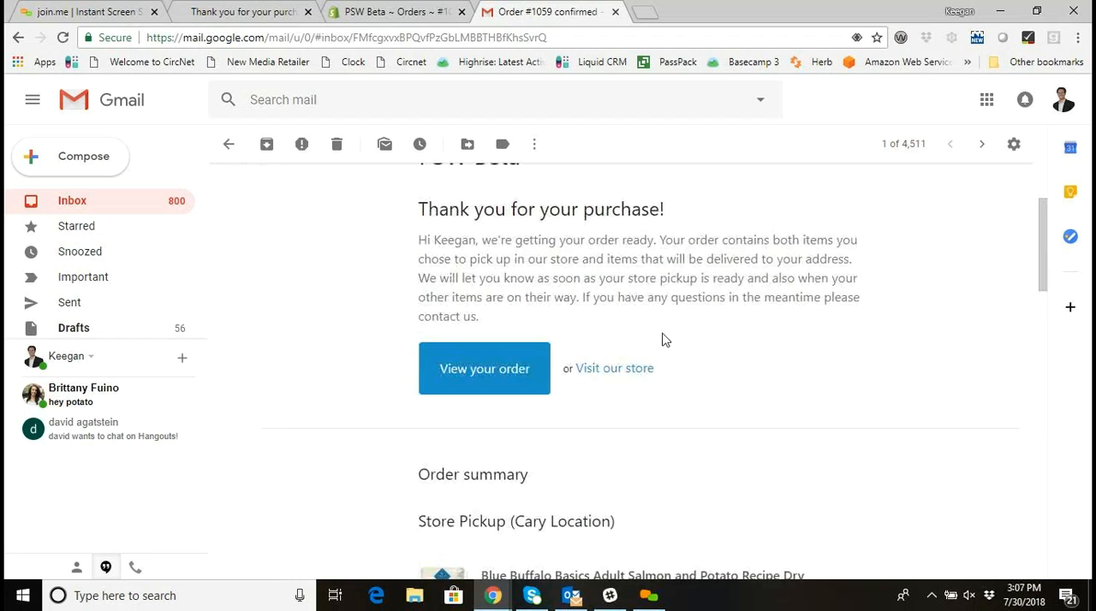
scroll(647, 341, down, 1)
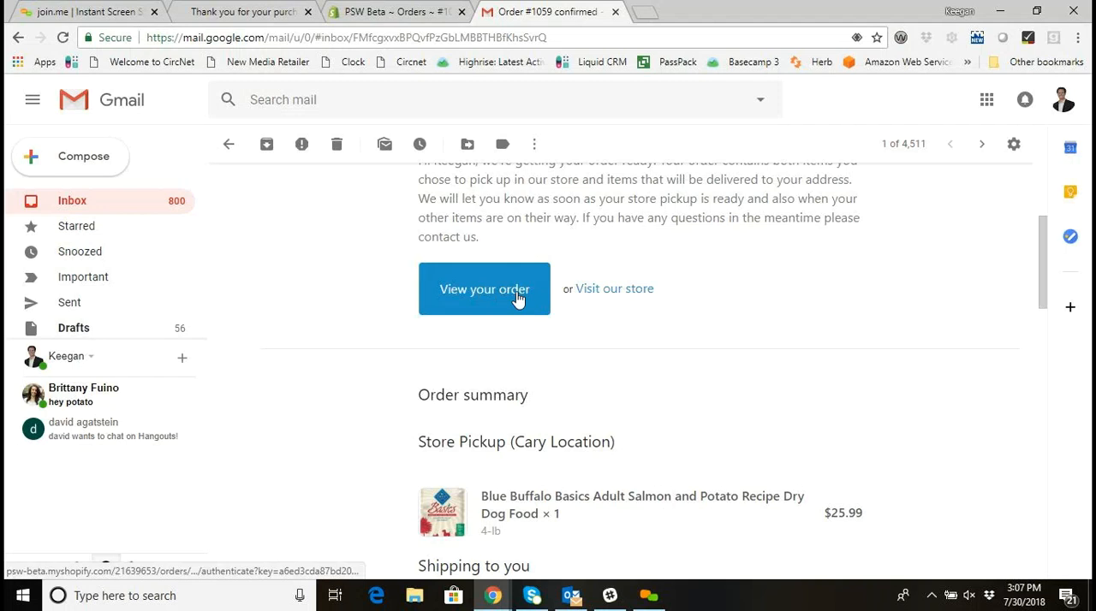
scroll(518, 300, down, 2)
scroll(519, 300, up, 1)
scroll(519, 275, down, 1)
scroll(485, 301, down, 1)
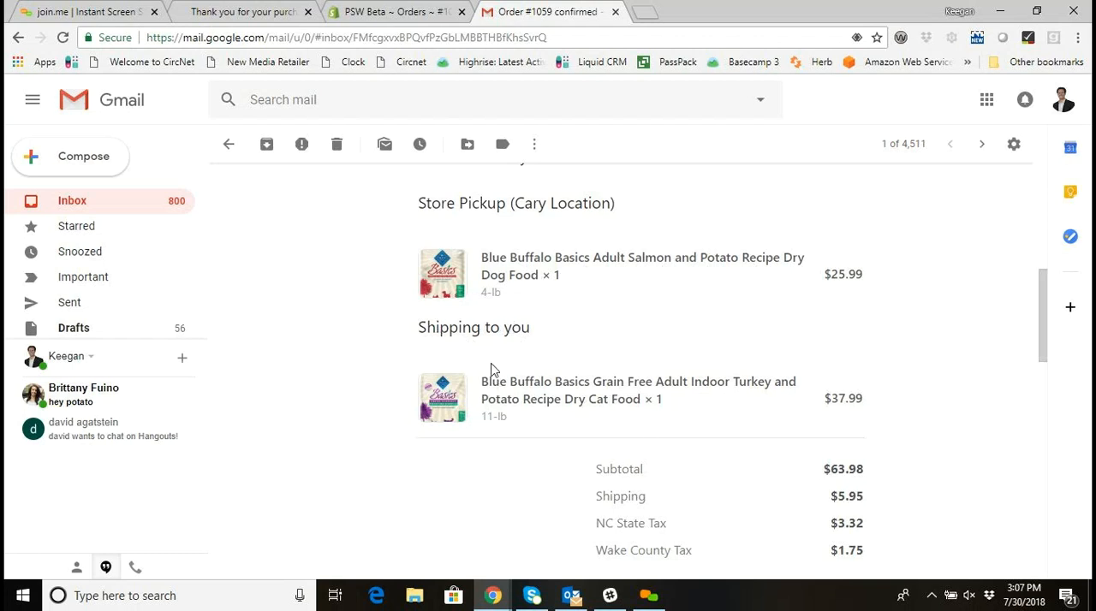
scroll(516, 356, down, 2)
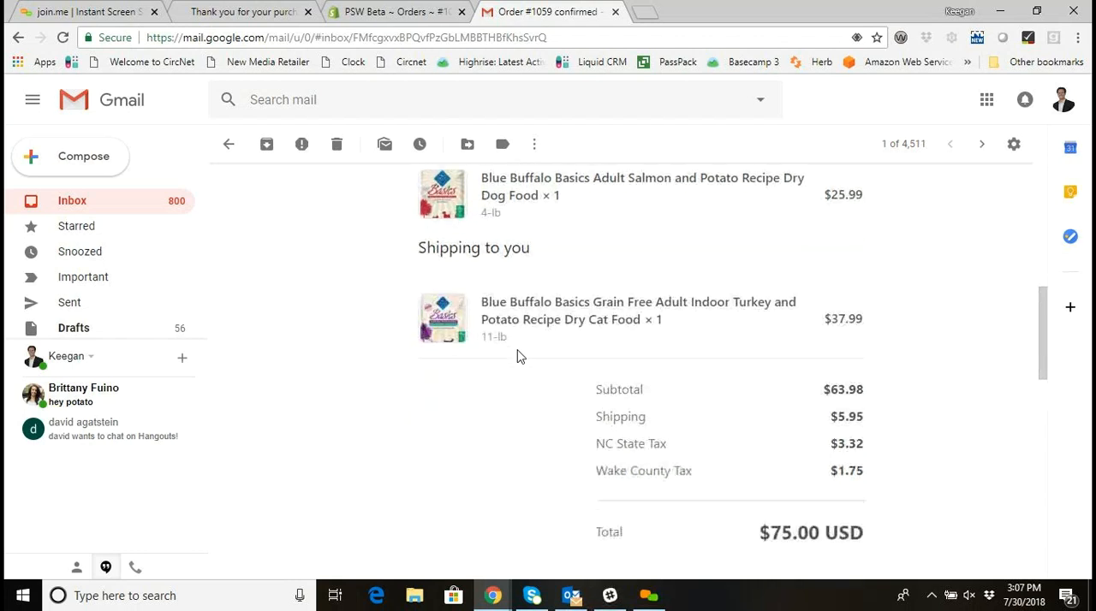
scroll(736, 411, up, 7)
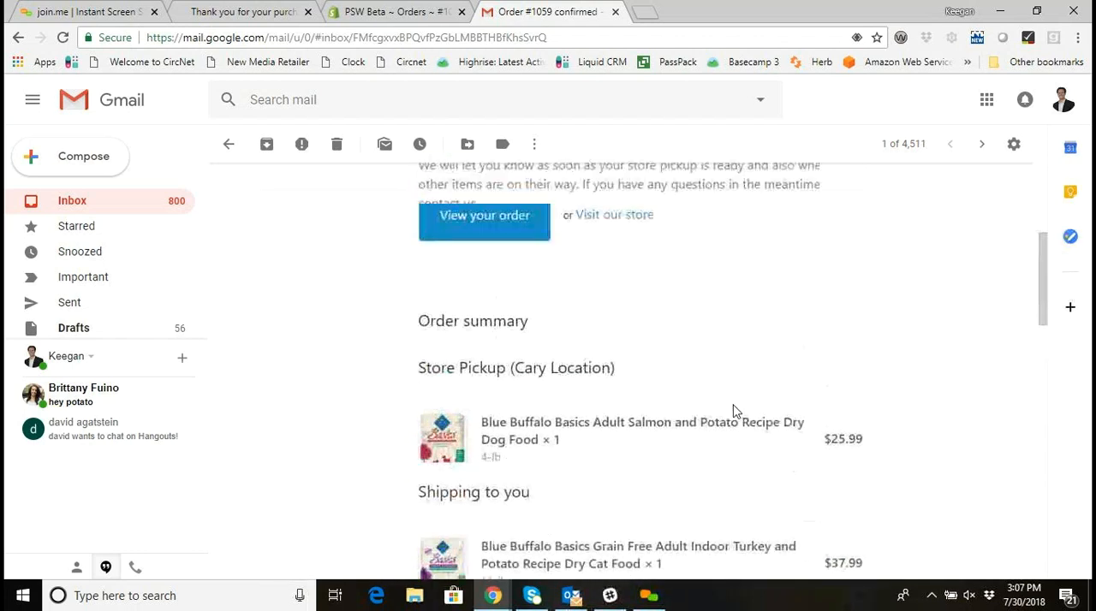
scroll(487, 480, down, 1)
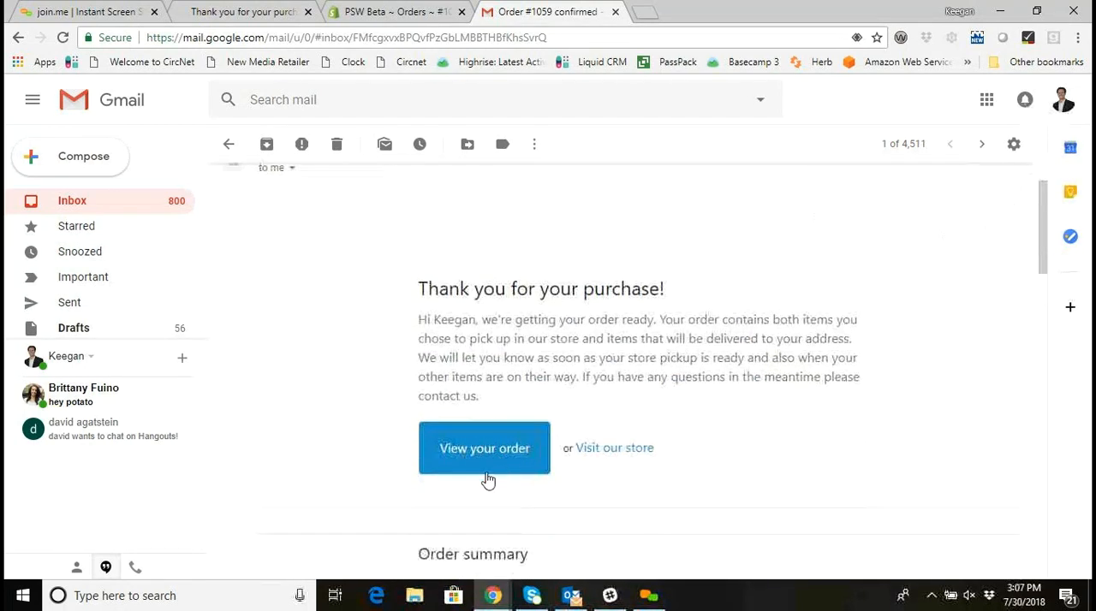
Open the order status page from the confirmation email, review its customer information and shipping method, refresh it, and close it.
click(493, 466)
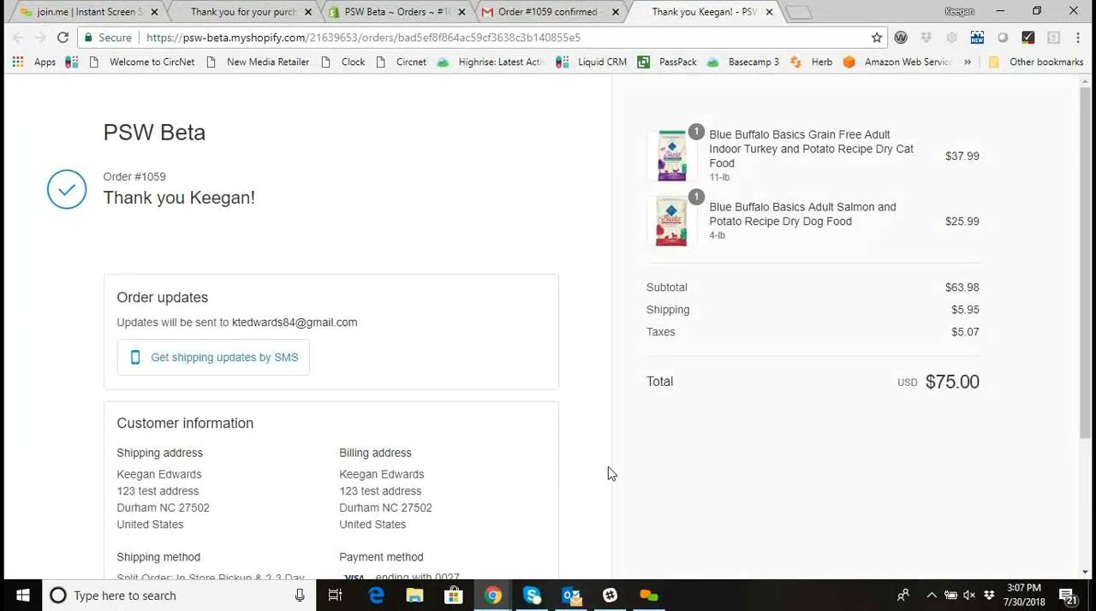
scroll(608, 467, down, 3)
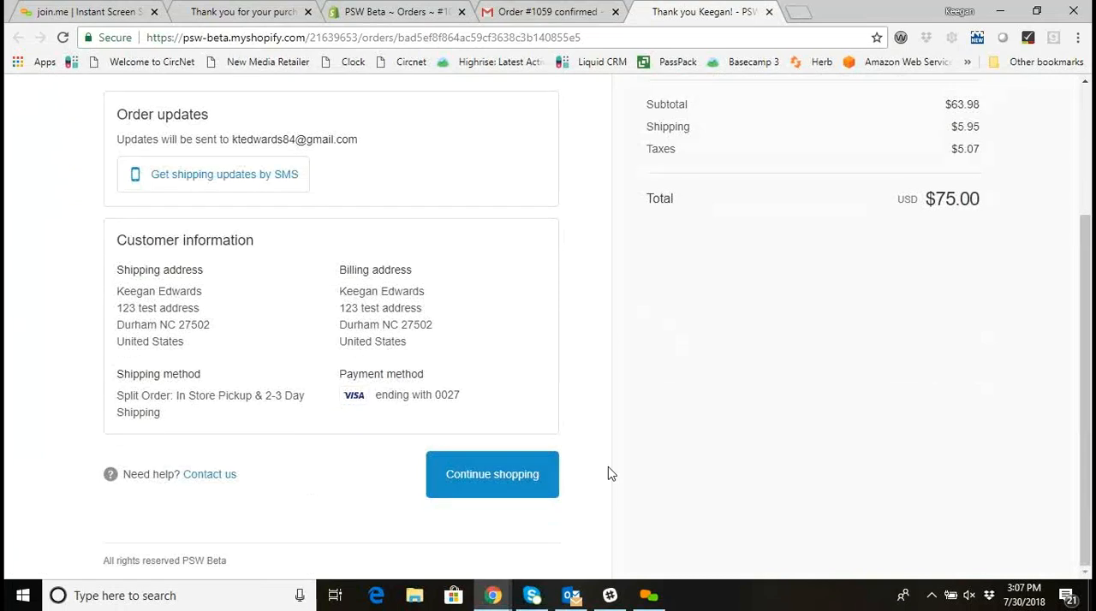
scroll(607, 473, up, 2)
scroll(609, 472, down, 1)
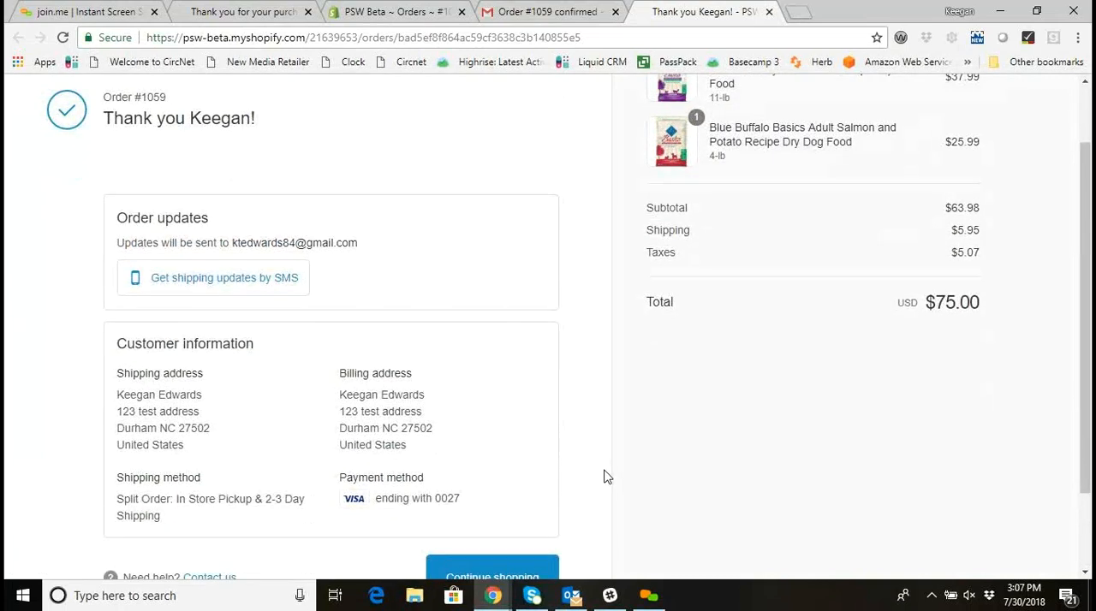
scroll(604, 477, up, 2)
click(63, 38)
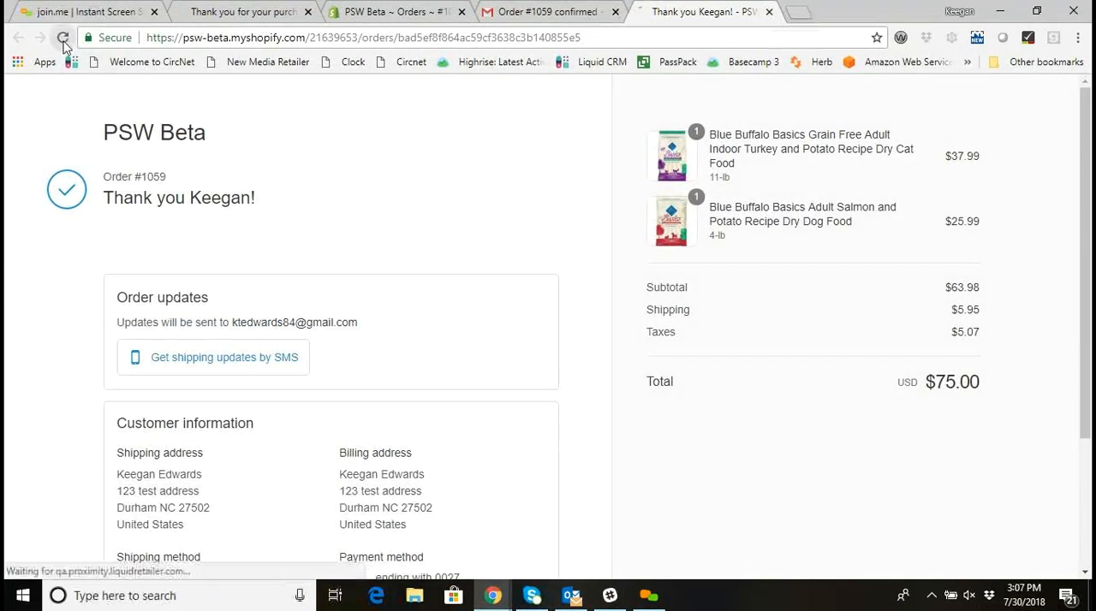
click(768, 11)
Return to the order in the Shopify admin and mark the dog food as fulfilled with the customer notification enabled.
click(433, 7)
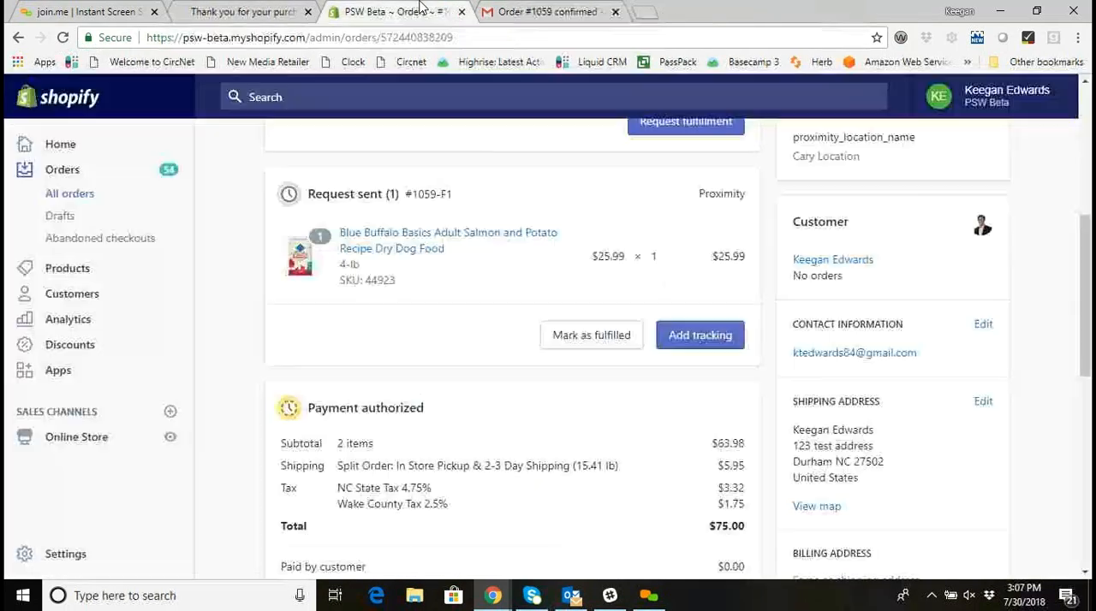
scroll(496, 248, up, 2)
scroll(488, 183, up, 1)
scroll(496, 227, down, 2)
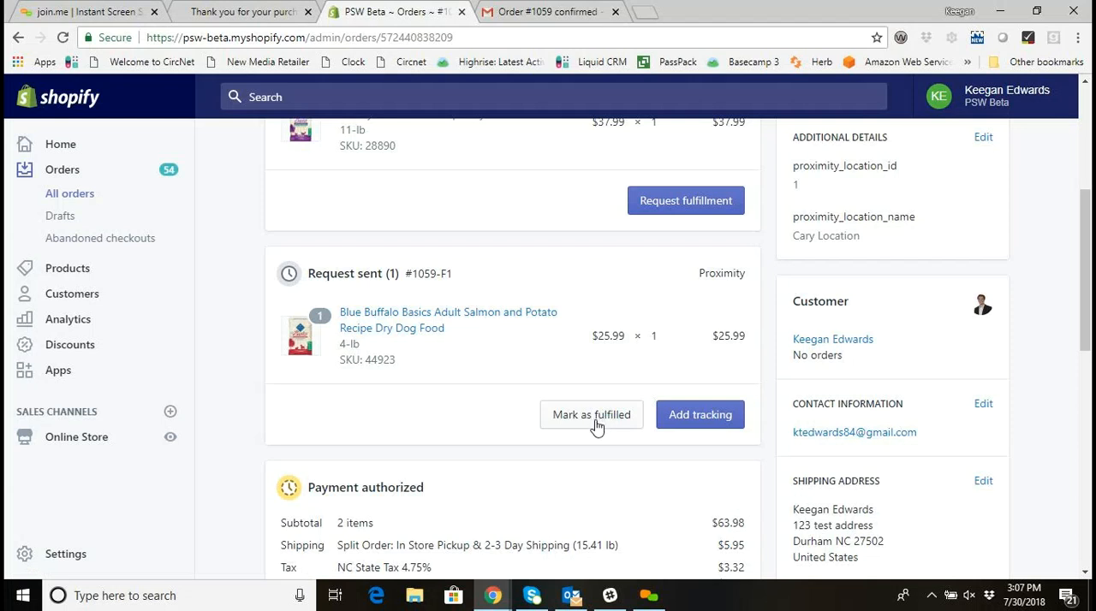
scroll(597, 426, up, 2)
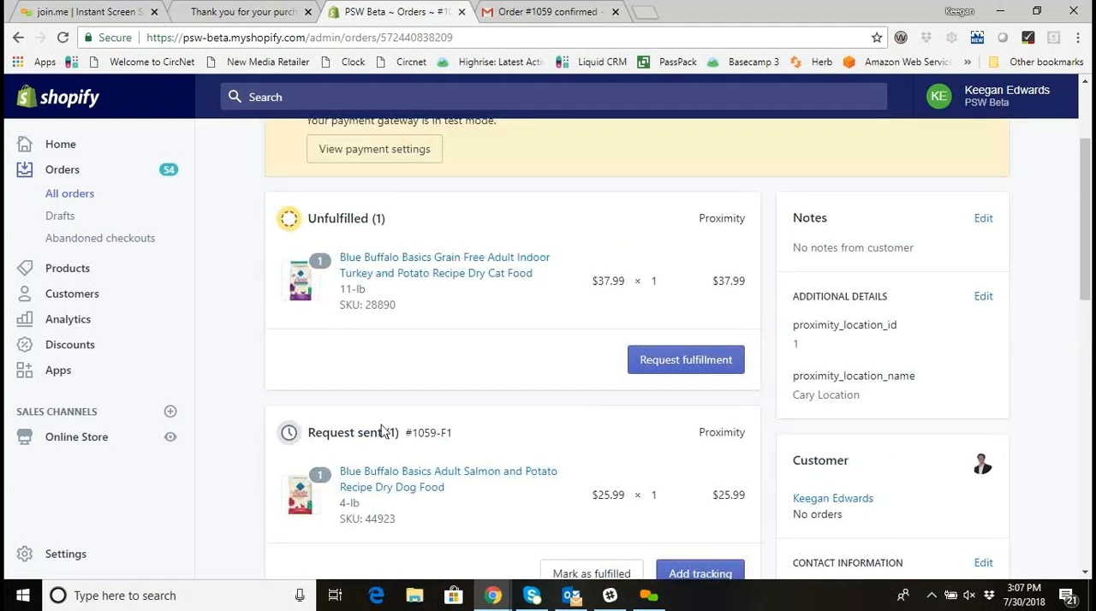
scroll(382, 431, down, 1)
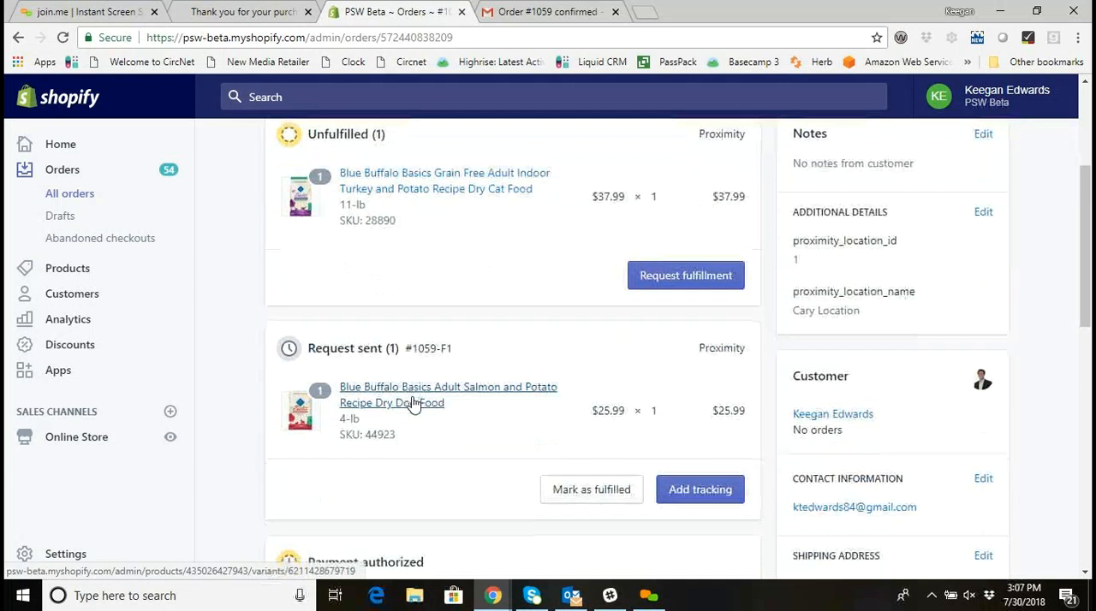
scroll(413, 403, down, 1)
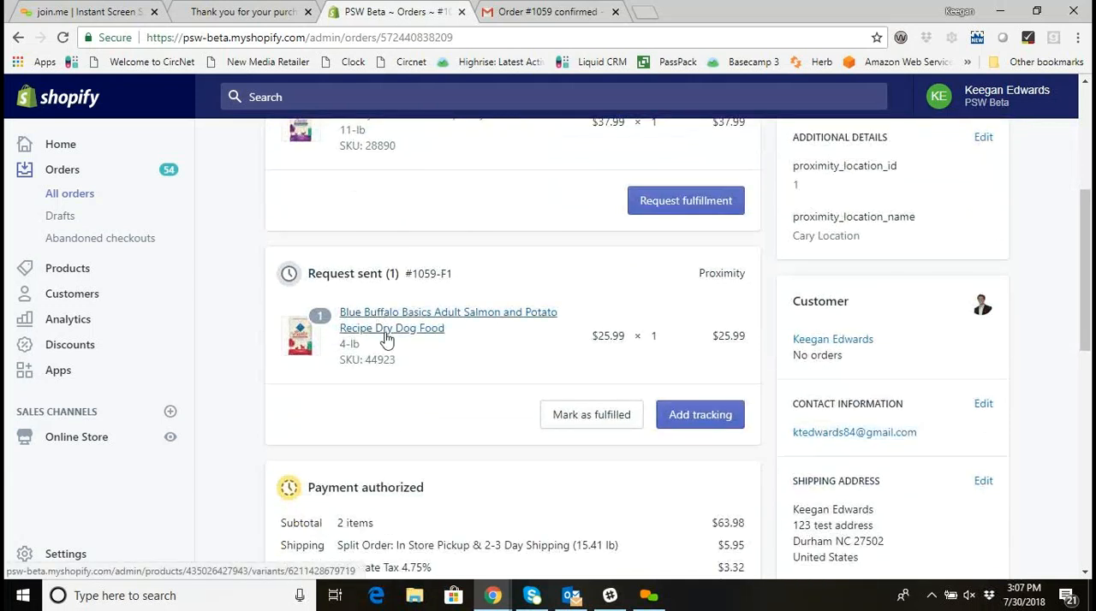
click(593, 416)
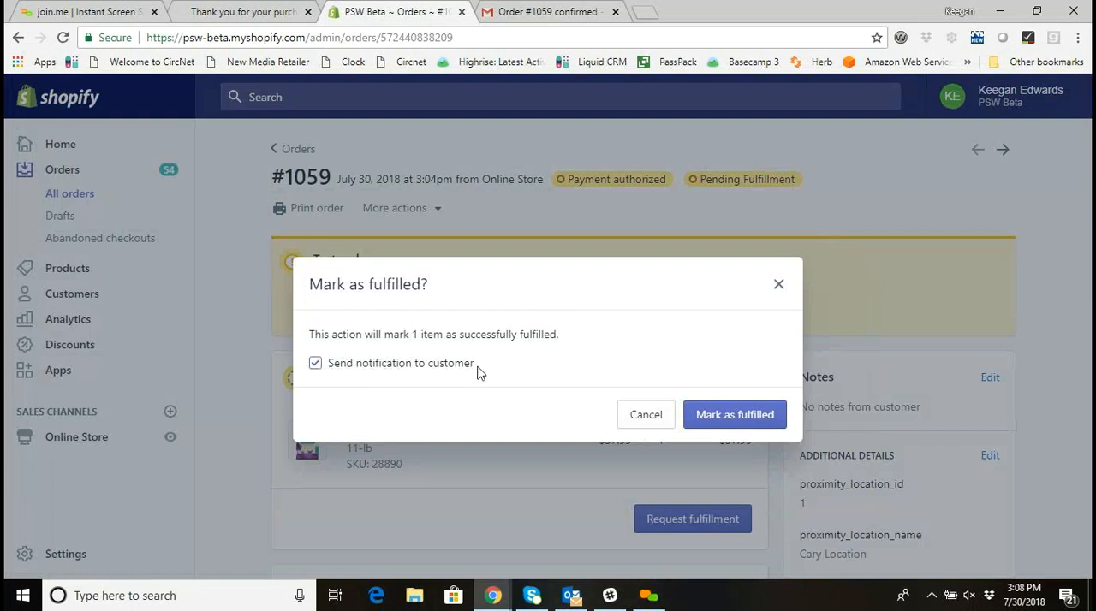
click(741, 416)
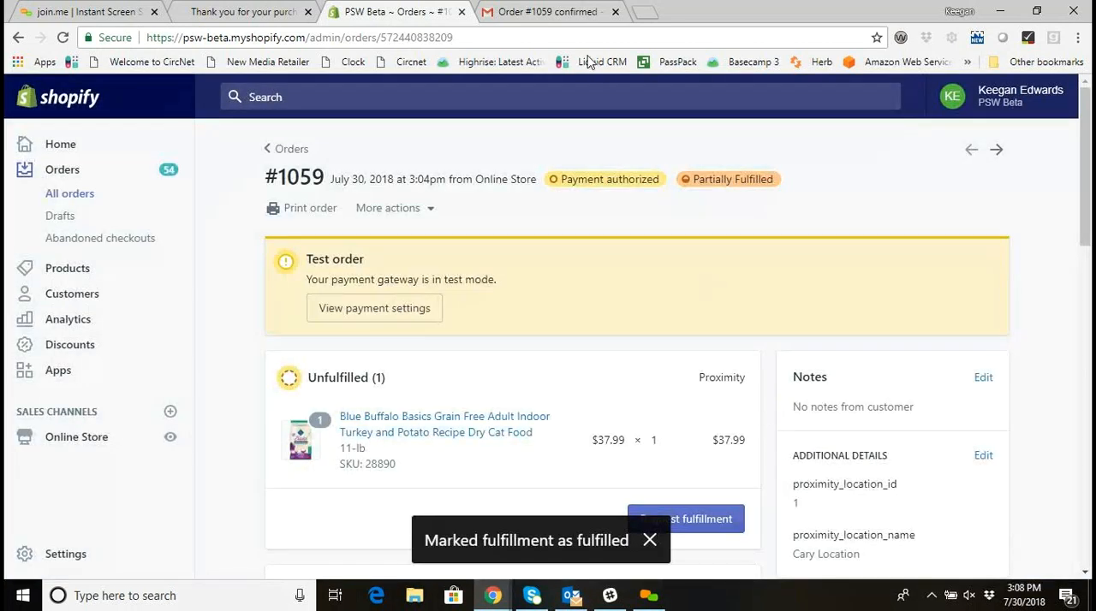
Go back to the Gmail inbox and refresh it to check for the pickup notification email.
click(268, 8)
scroll(396, 164, up, 1)
click(561, 11)
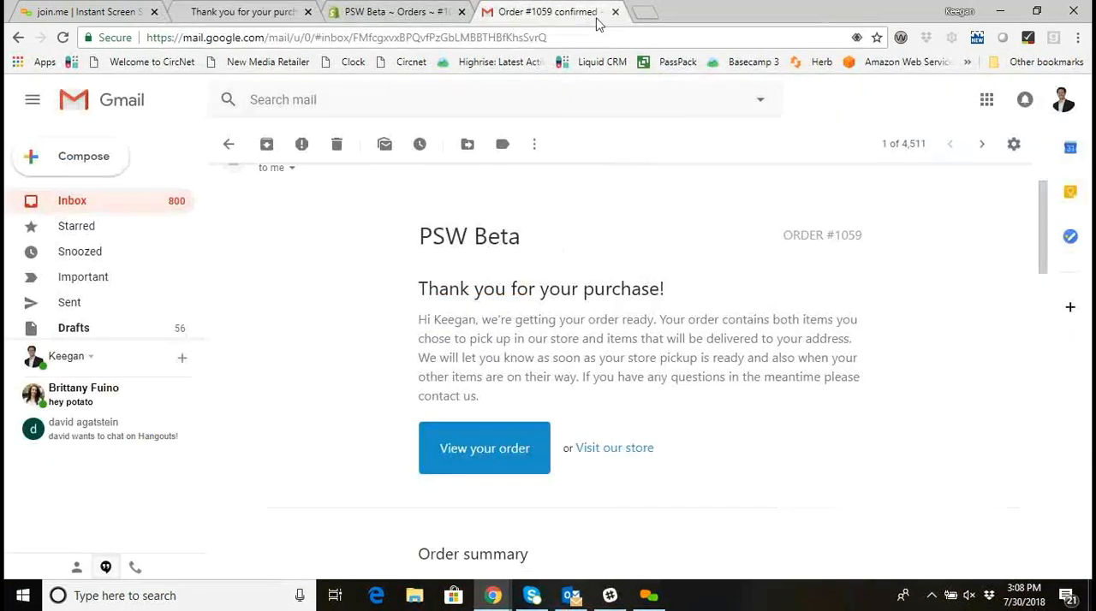
click(91, 211)
click(276, 144)
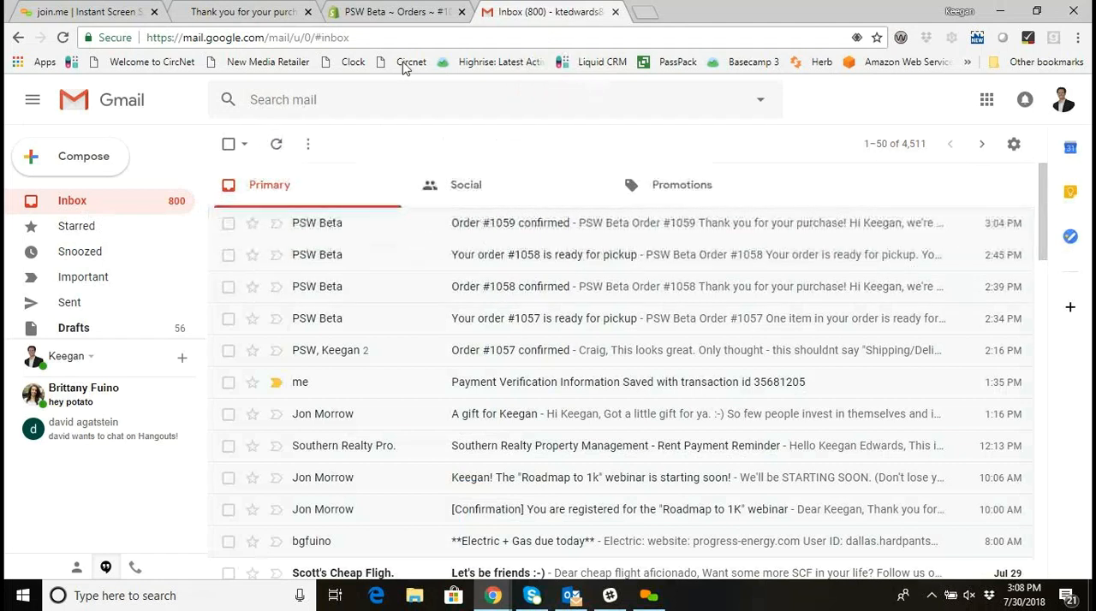
Check the Gmail inbox again for the pickup email, and review the unfulfilled and fulfilled items on the Shopify order.
click(398, 12)
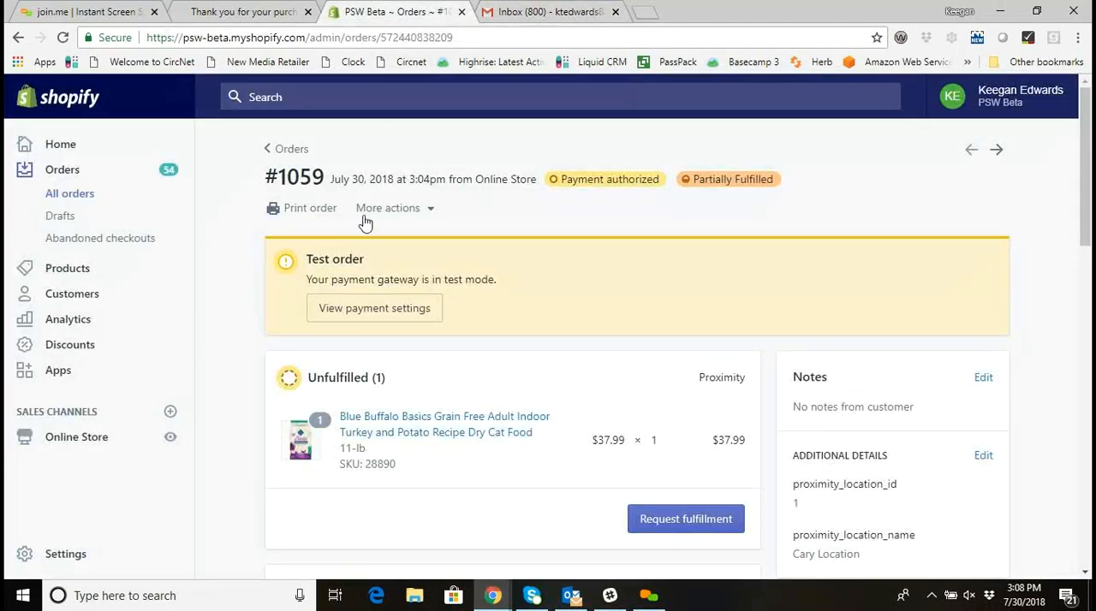
click(516, 12)
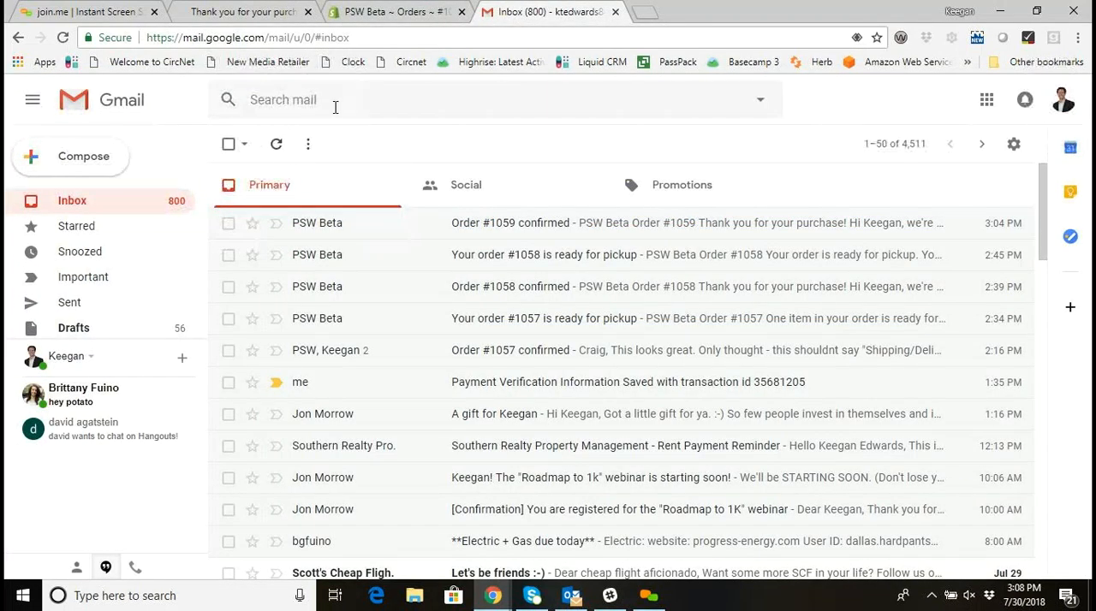
click(399, 12)
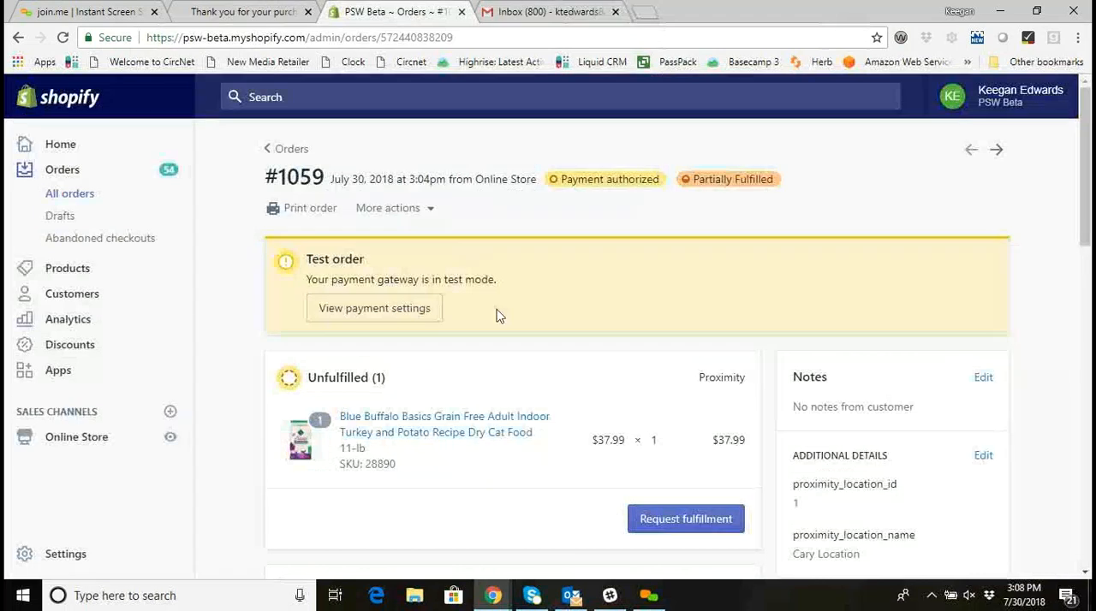
scroll(500, 317, down, 4)
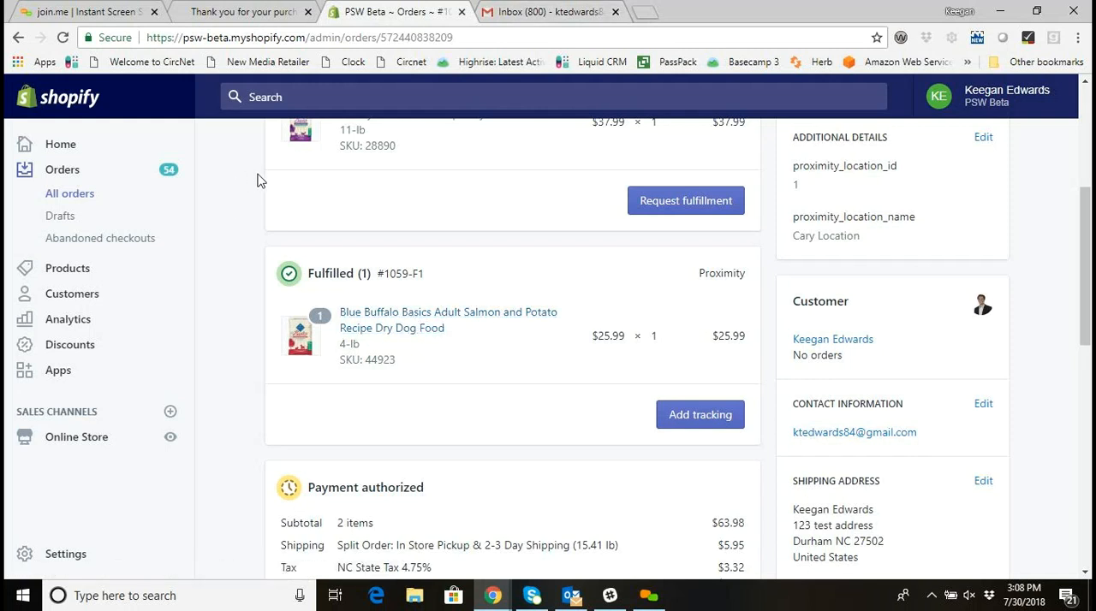
scroll(376, 328, up, 3)
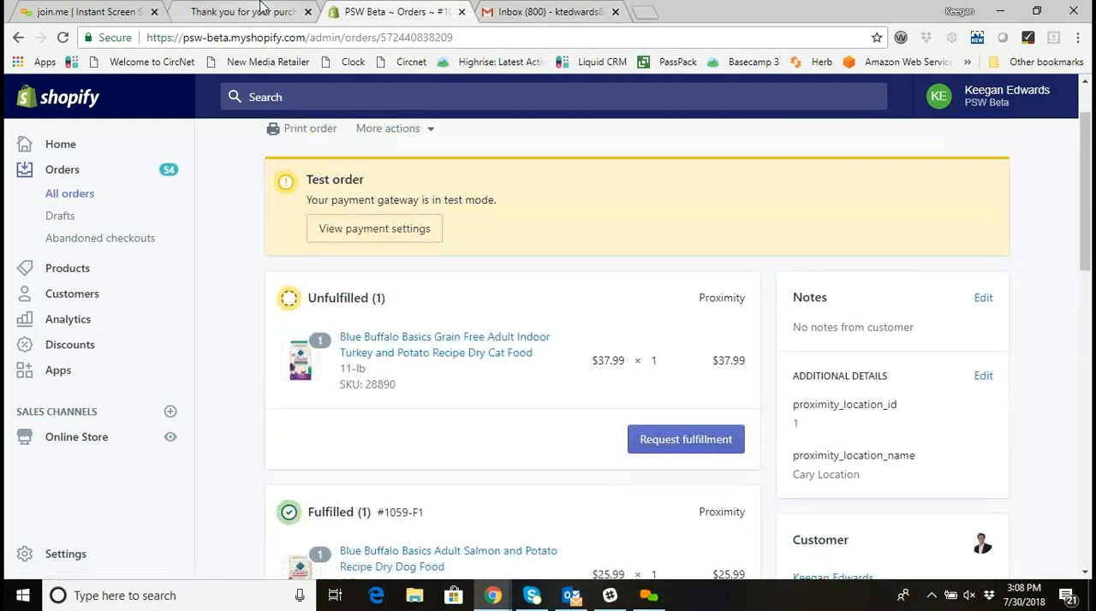
Compare the in-store pickup status on the customer's thank-you page with the item fulfillment on the Shopify admin order.
click(244, 12)
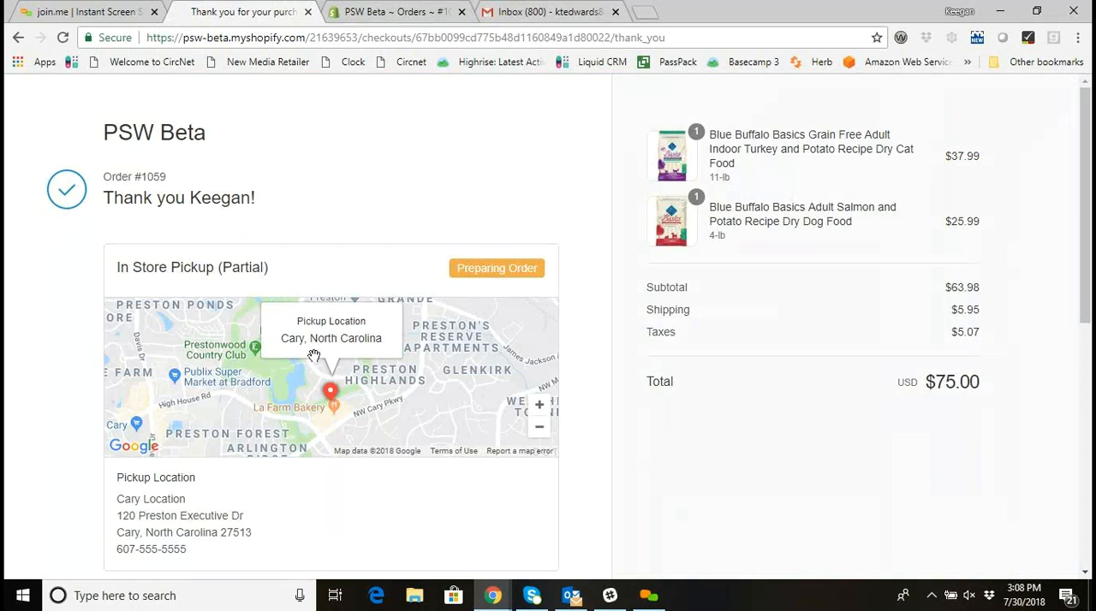
scroll(317, 358, down, 2)
scroll(330, 359, up, 1)
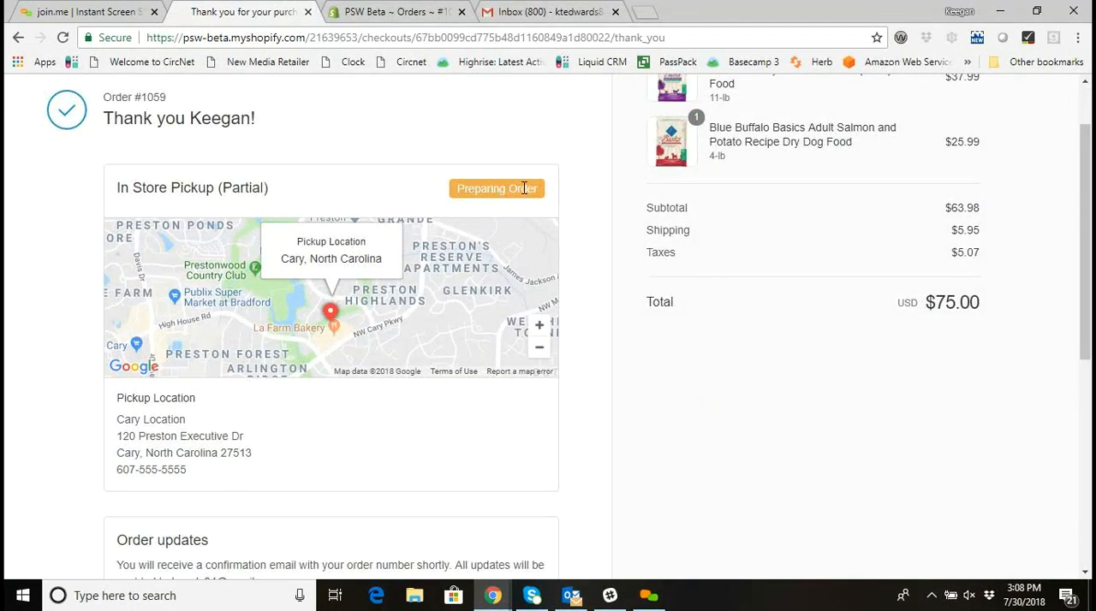
click(389, 12)
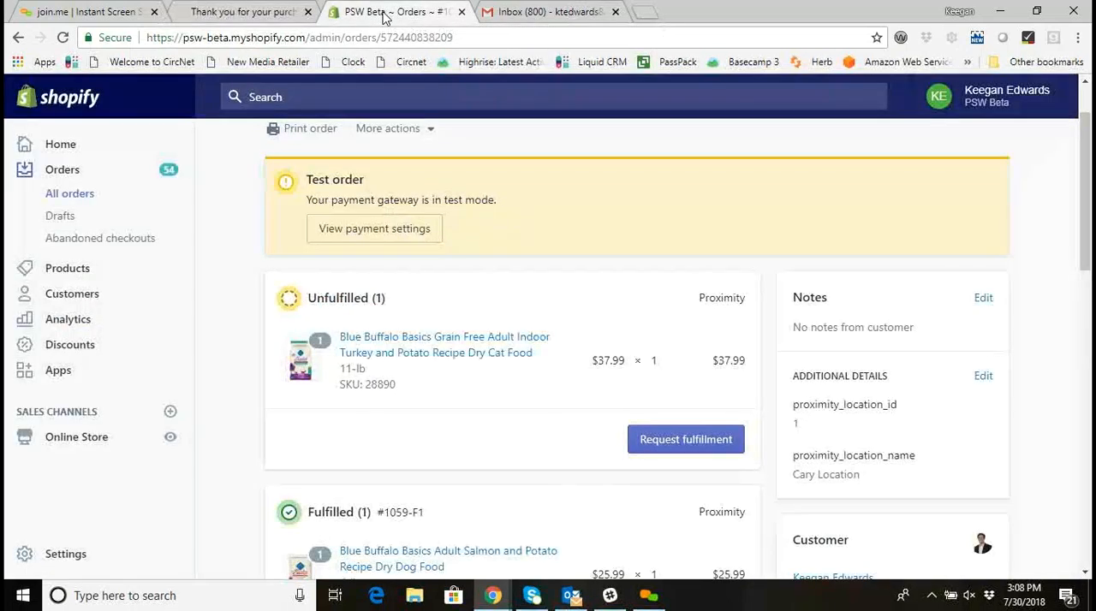
scroll(282, 264, up, 1)
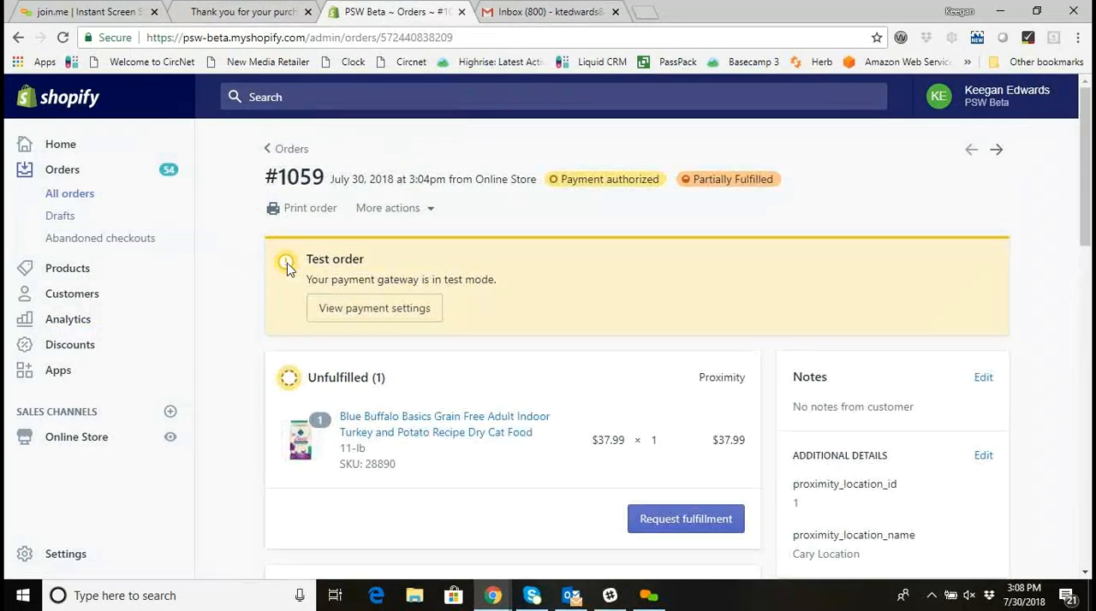
click(244, 12)
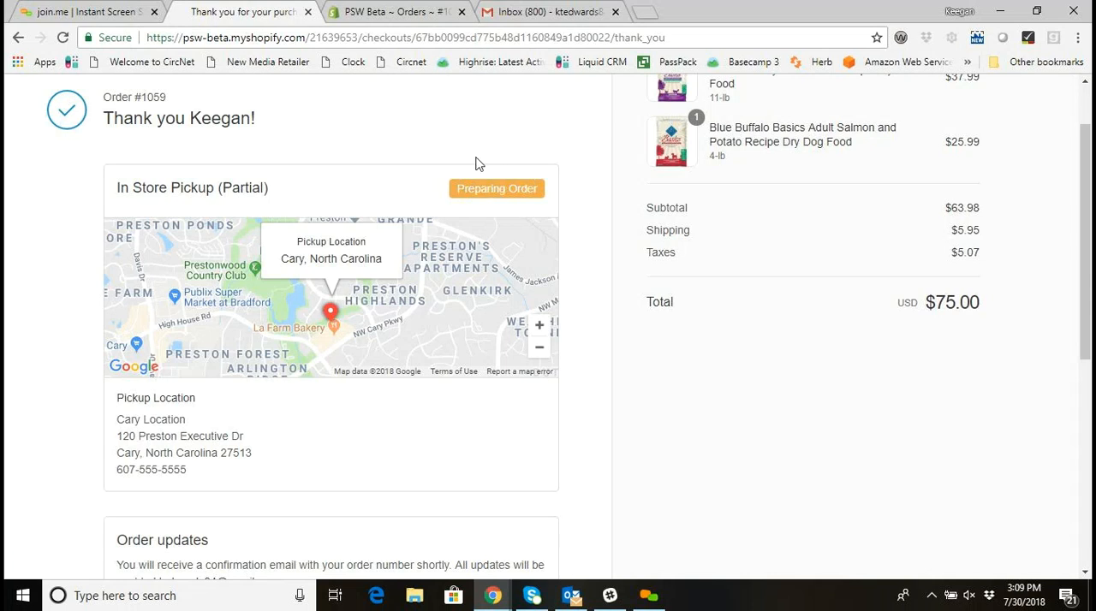
click(410, 13)
scroll(472, 223, down, 3)
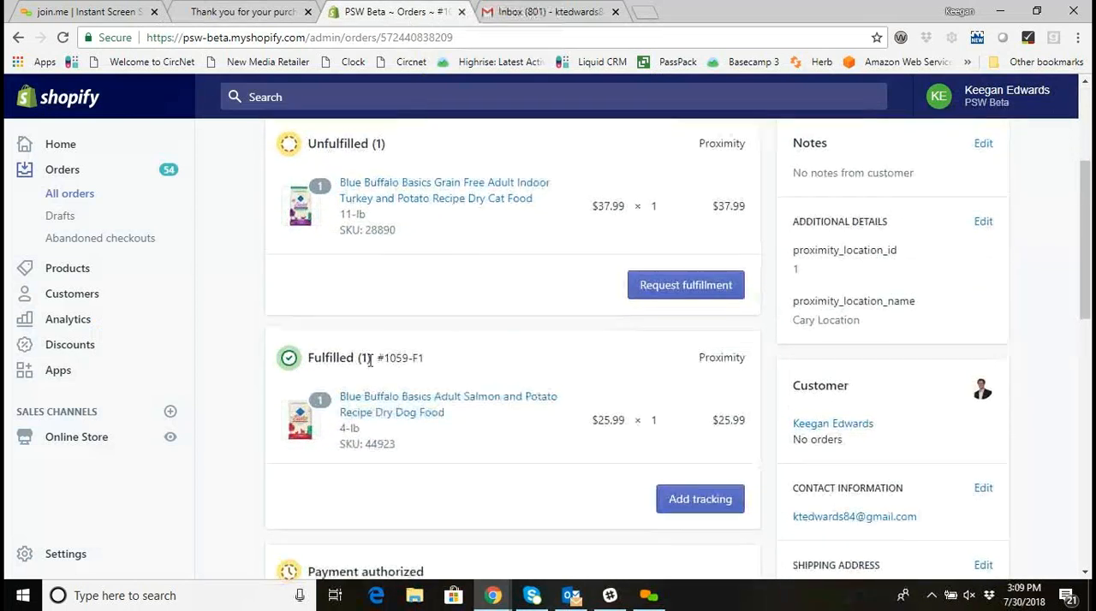
scroll(364, 381, up, 3)
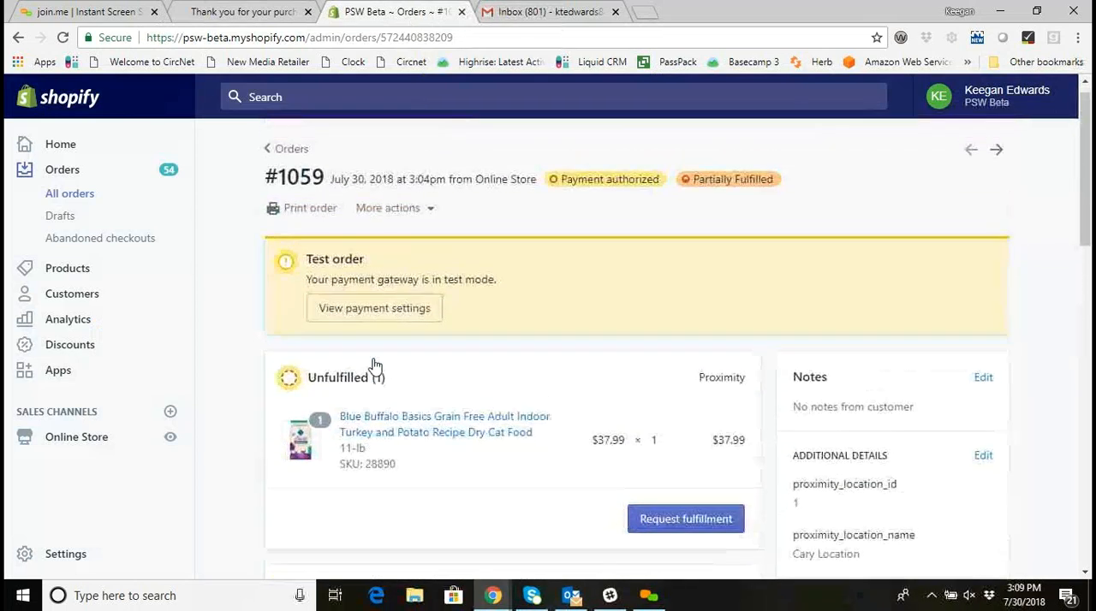
Open Advanced Fulfillment for the order and update the processed dog food's pickup status to Ready For Pickup.
click(424, 214)
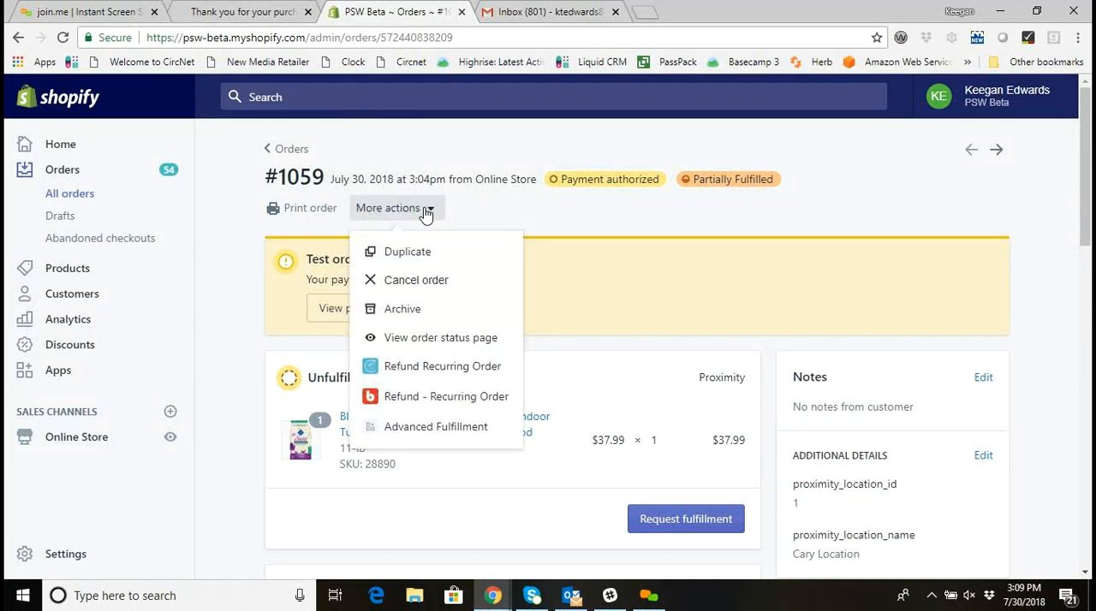
click(437, 432)
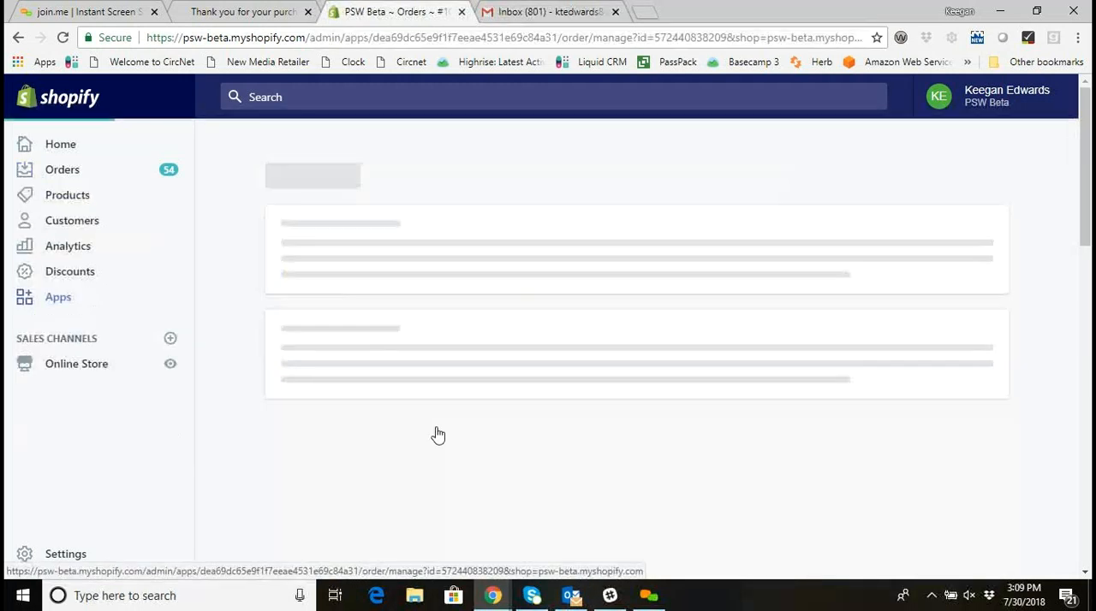
scroll(477, 351, down, 2)
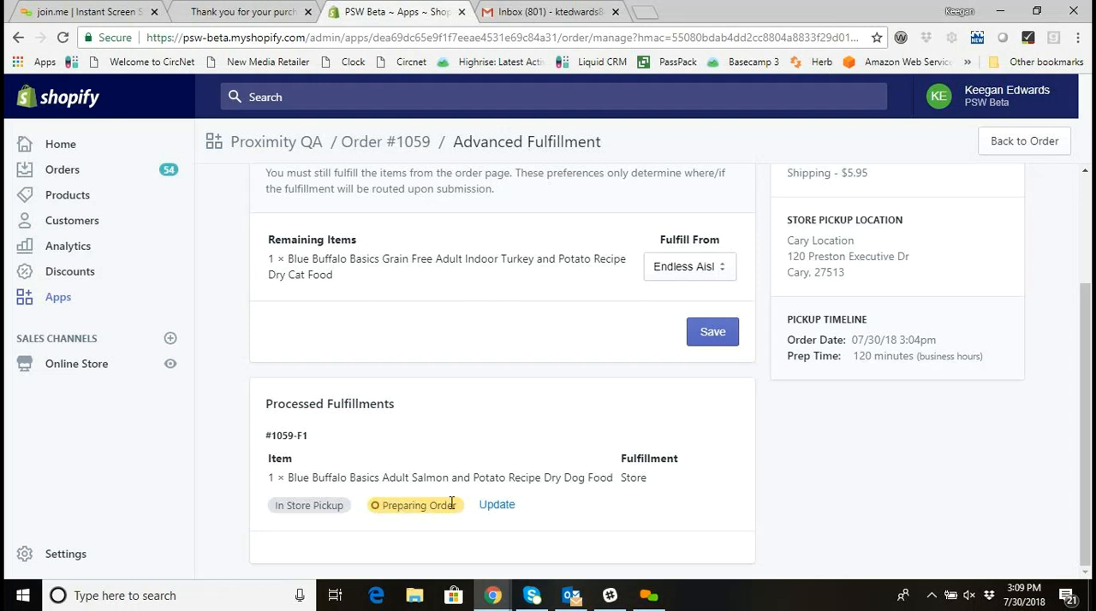
click(500, 506)
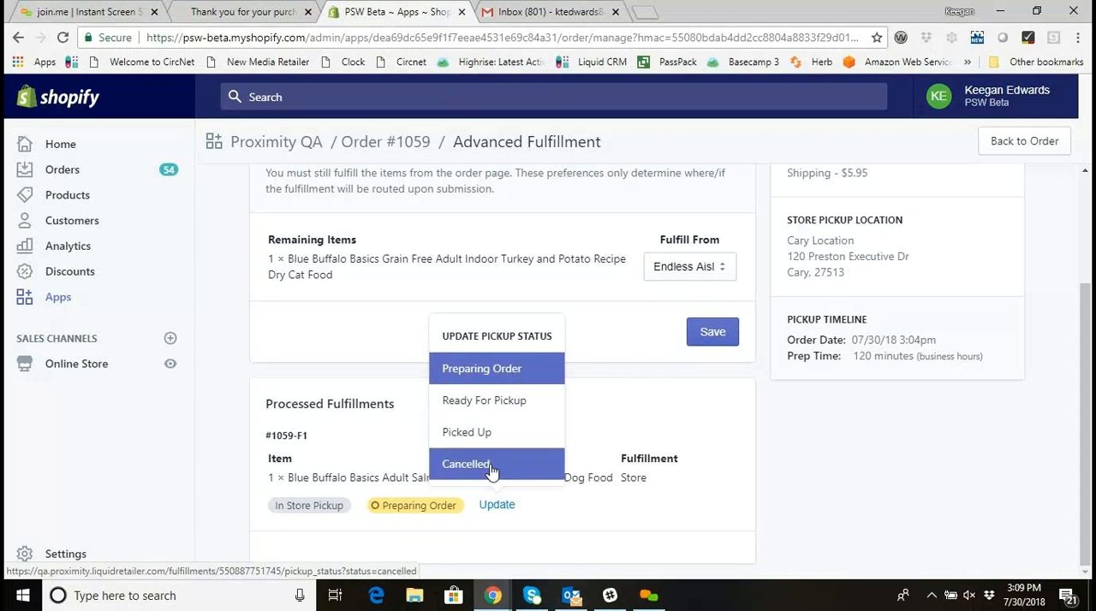
click(509, 409)
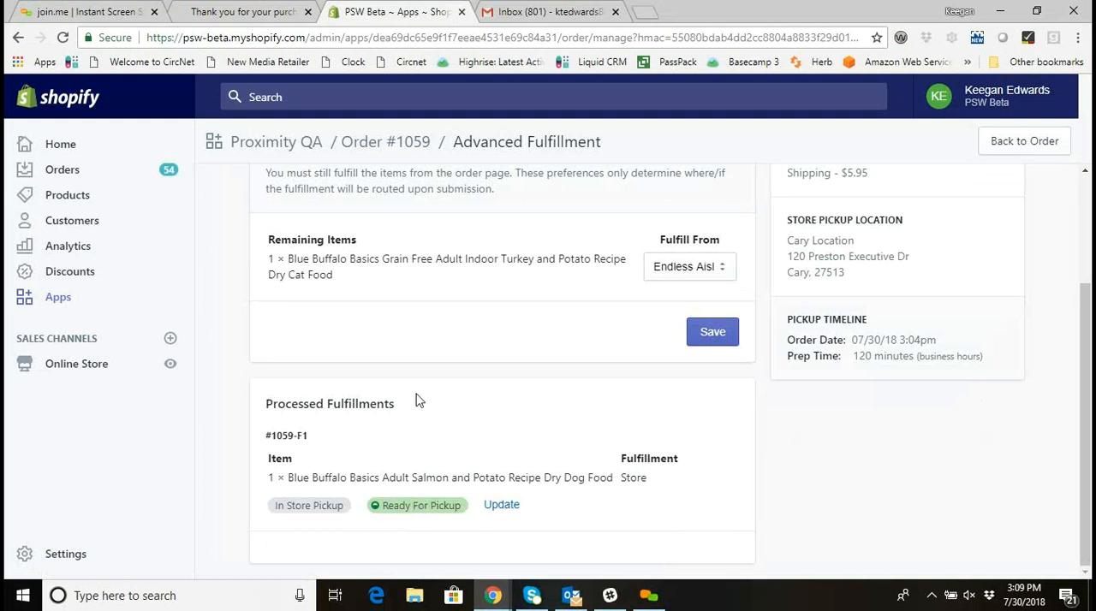
Return to the customer's order page, refresh it, and examine the store pickup status, the cat food's shipment section and the customer information.
click(256, 22)
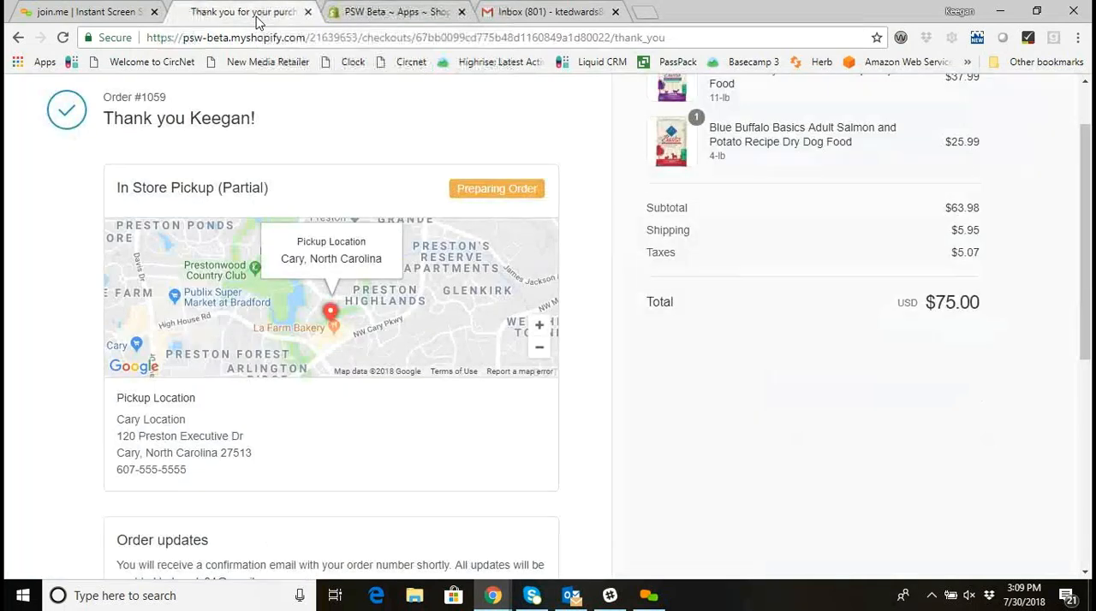
scroll(142, 150, up, 2)
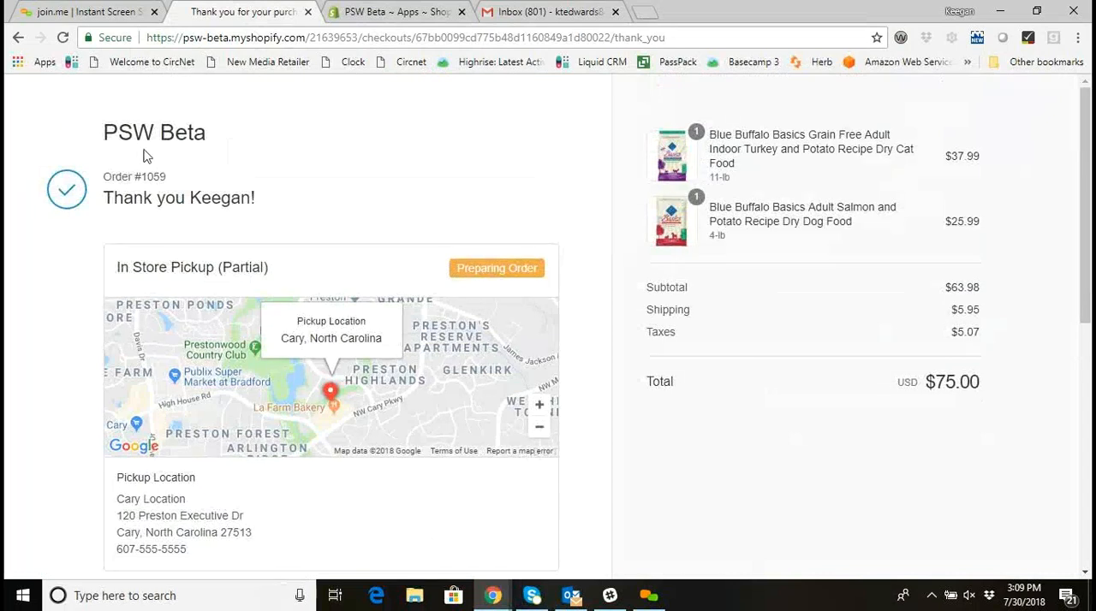
click(62, 37)
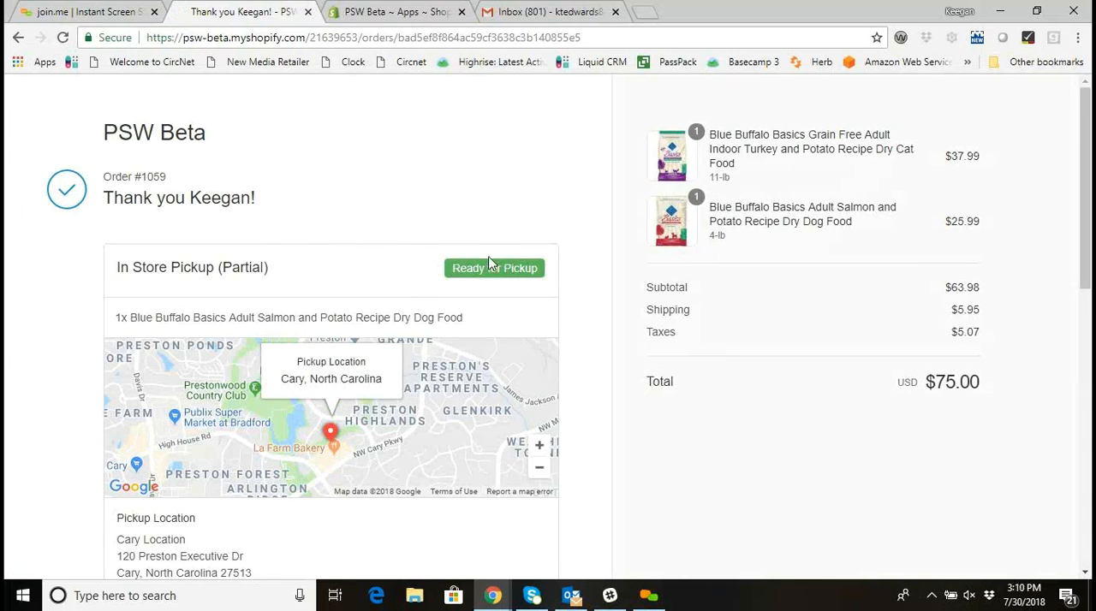
scroll(407, 356, down, 2)
scroll(428, 376, up, 1)
scroll(448, 317, down, 4)
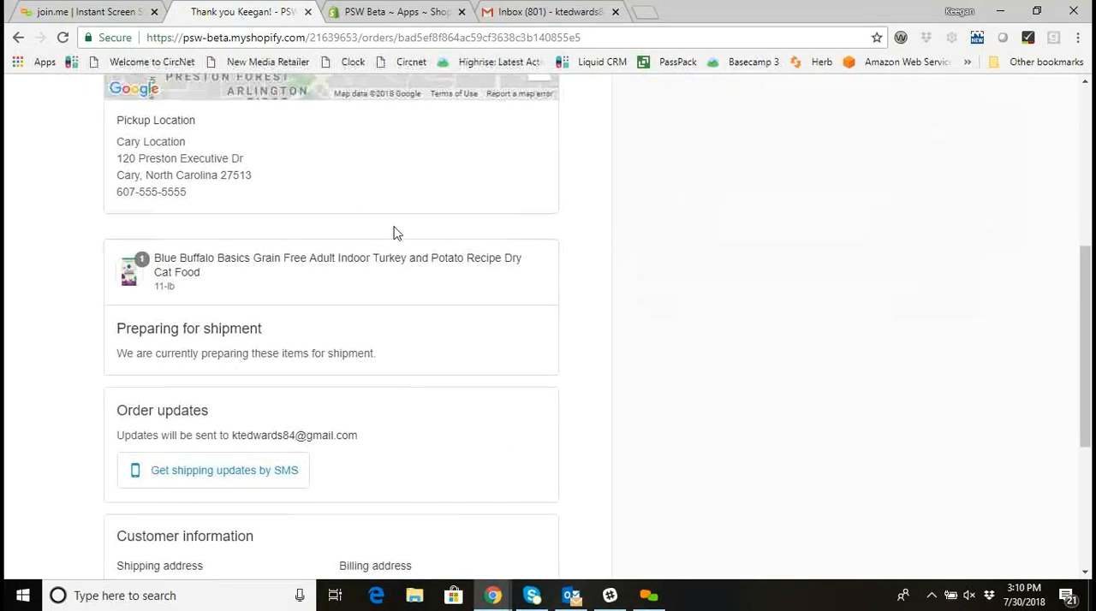
scroll(298, 139, down, 2)
scroll(220, 228, up, 1)
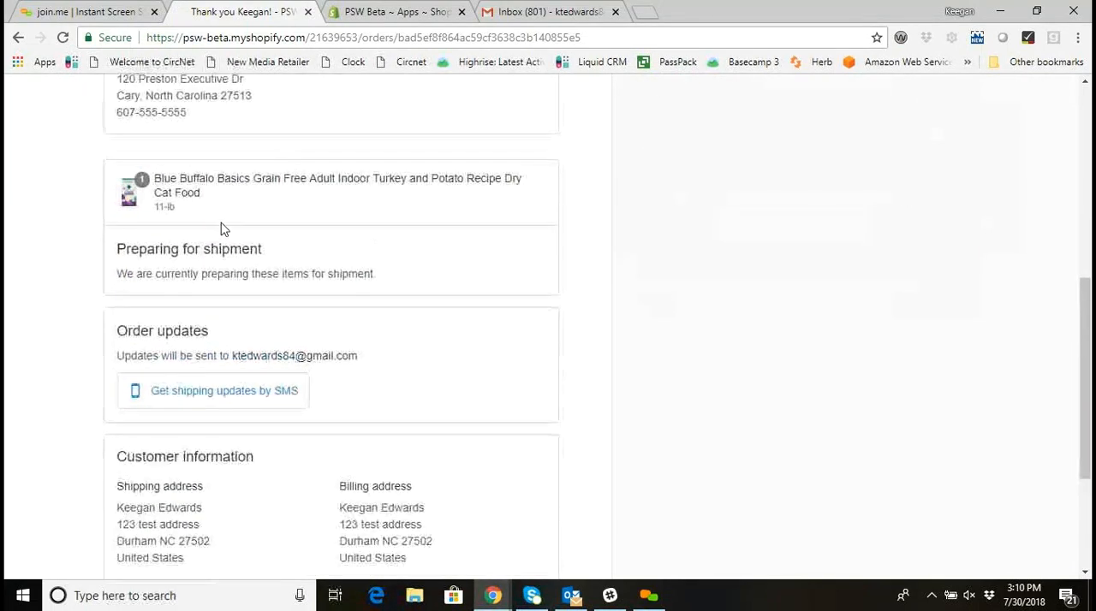
scroll(259, 204, up, 6)
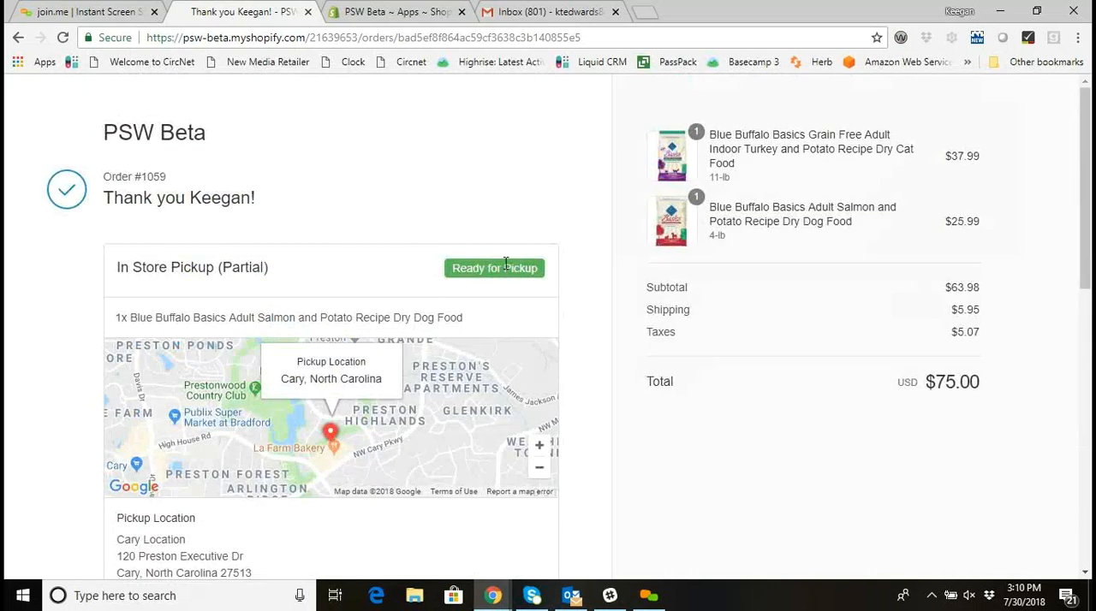
scroll(500, 263, down, 1)
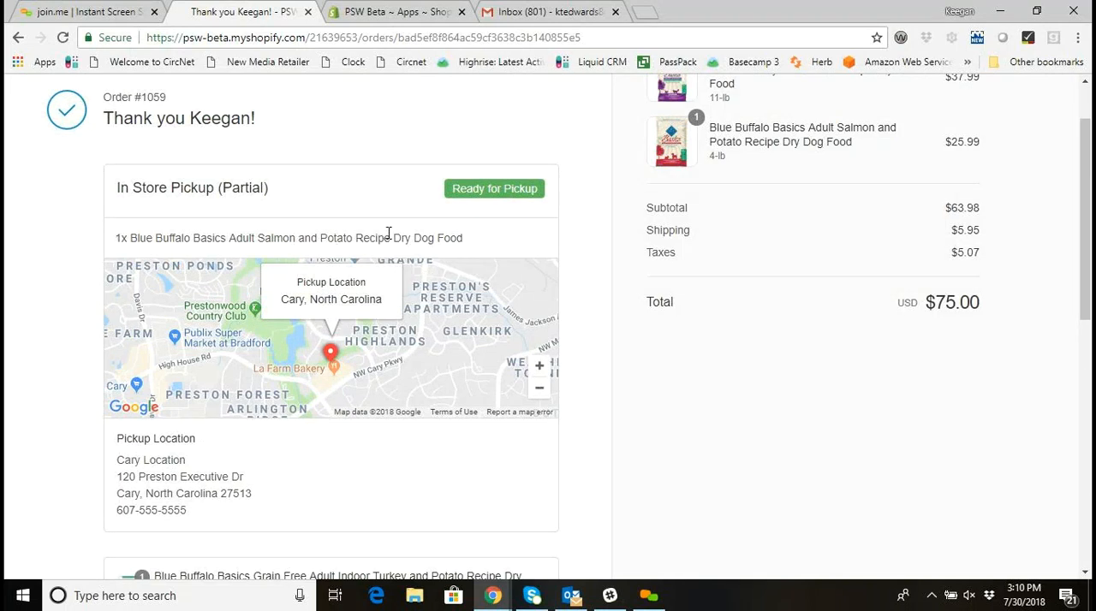
Highlight the dog food in the partial store pickup section, compare it with the cat food's shipment section, and clear the highlight.
drag(458, 239, 255, 240)
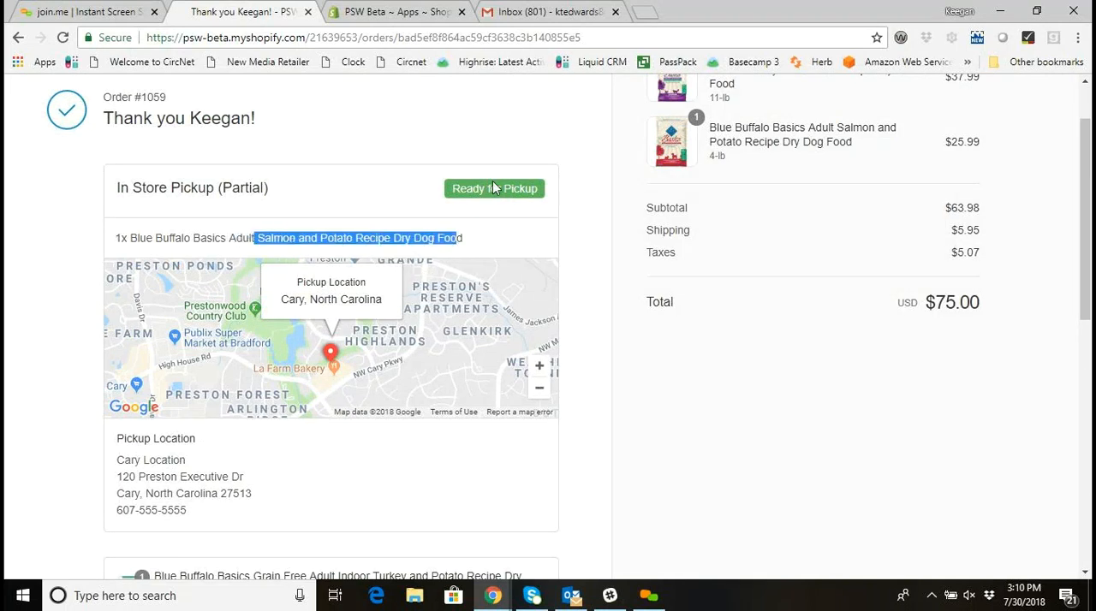
scroll(346, 189, down, 3)
scroll(351, 200, up, 1)
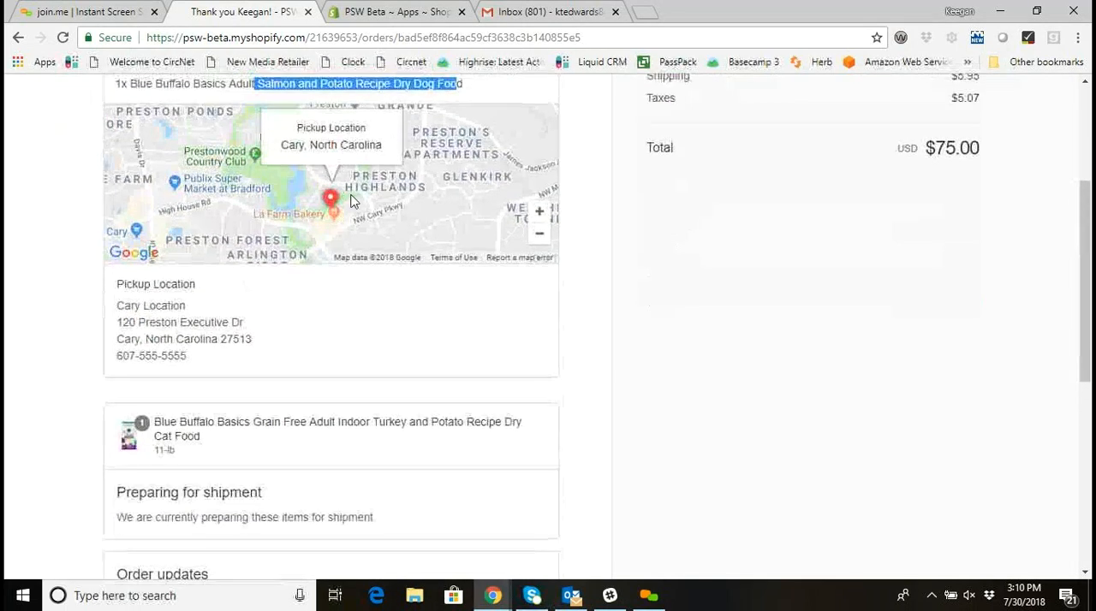
scroll(351, 200, up, 1)
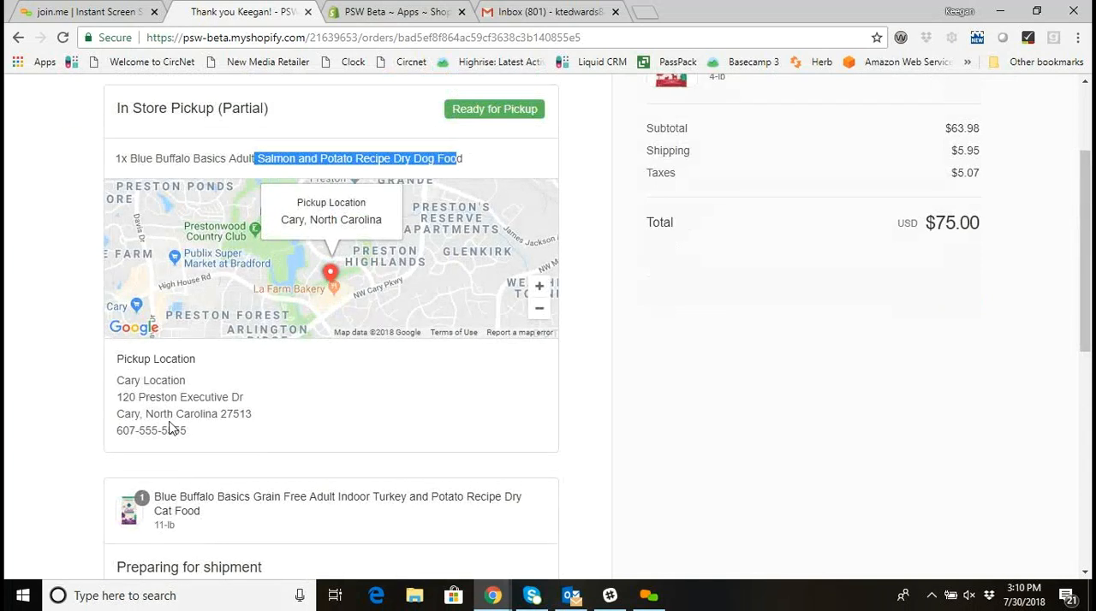
scroll(184, 257, up, 1)
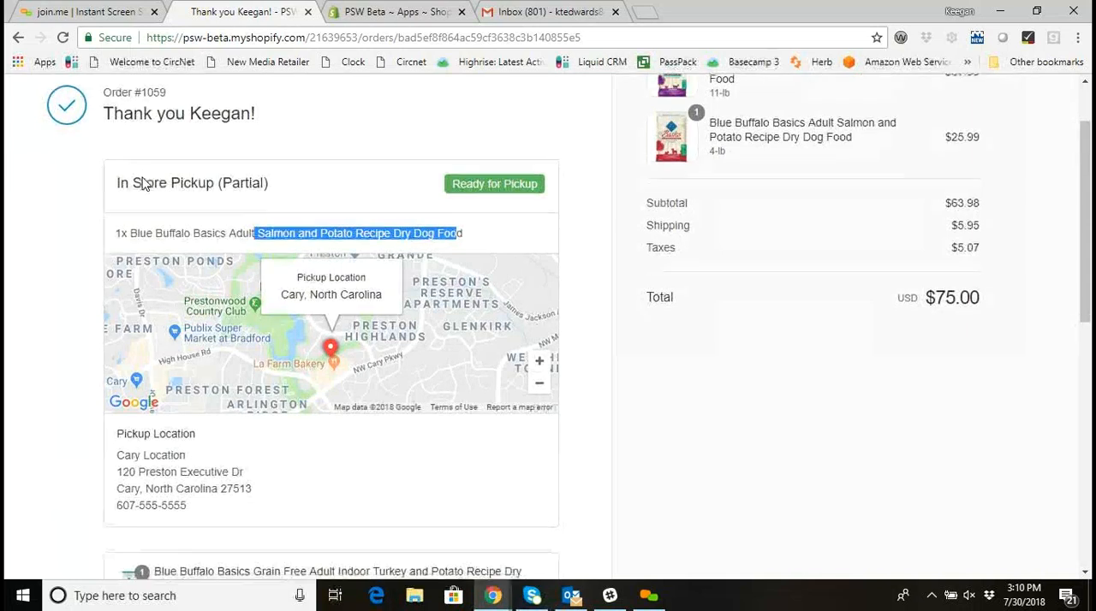
scroll(163, 239, down, 2)
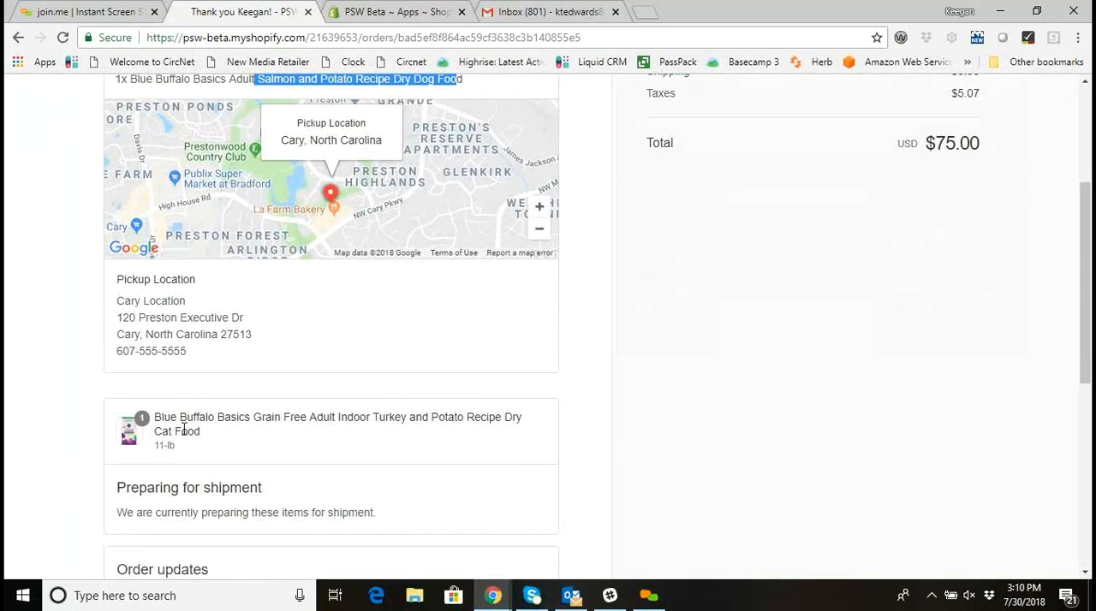
scroll(214, 439, up, 2)
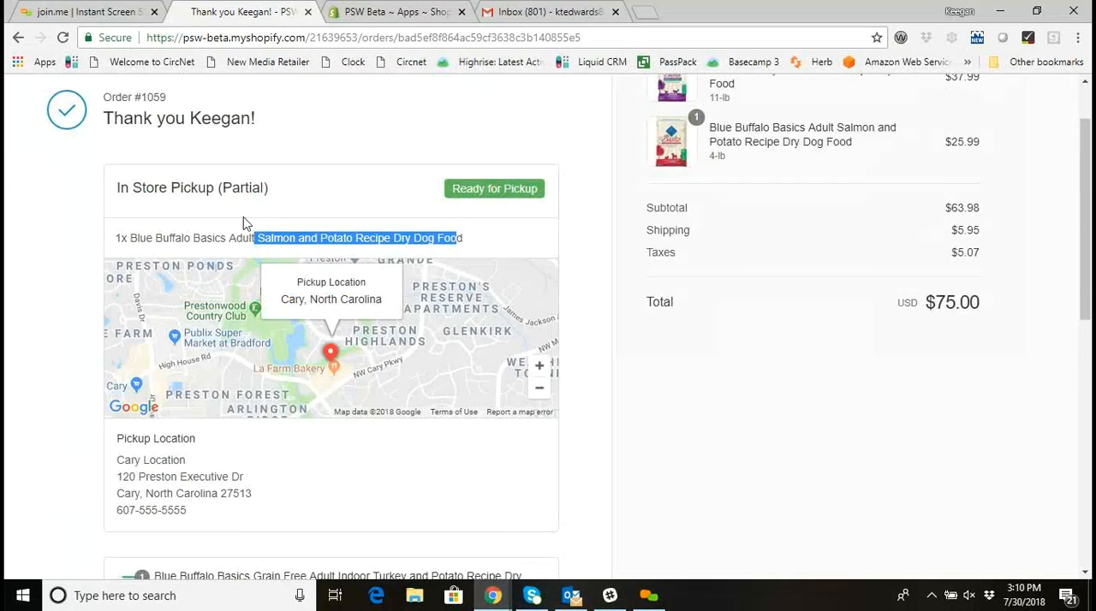
click(215, 239)
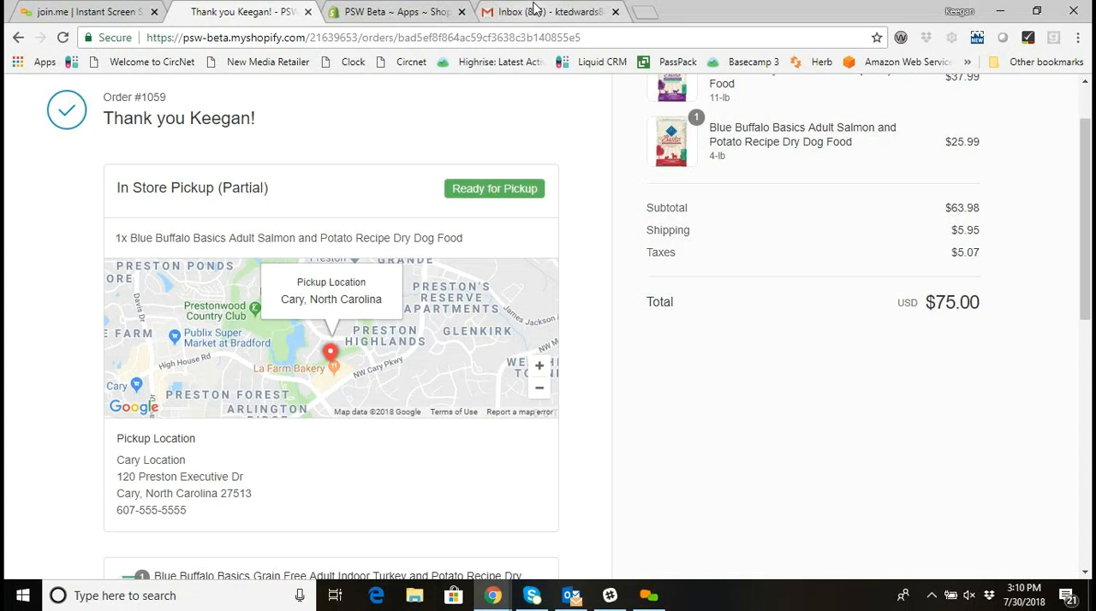
Switch to the Gmail inbox, open the newest ready-for-pickup email, and review its items available for pickup and store pickup information.
click(535, 12)
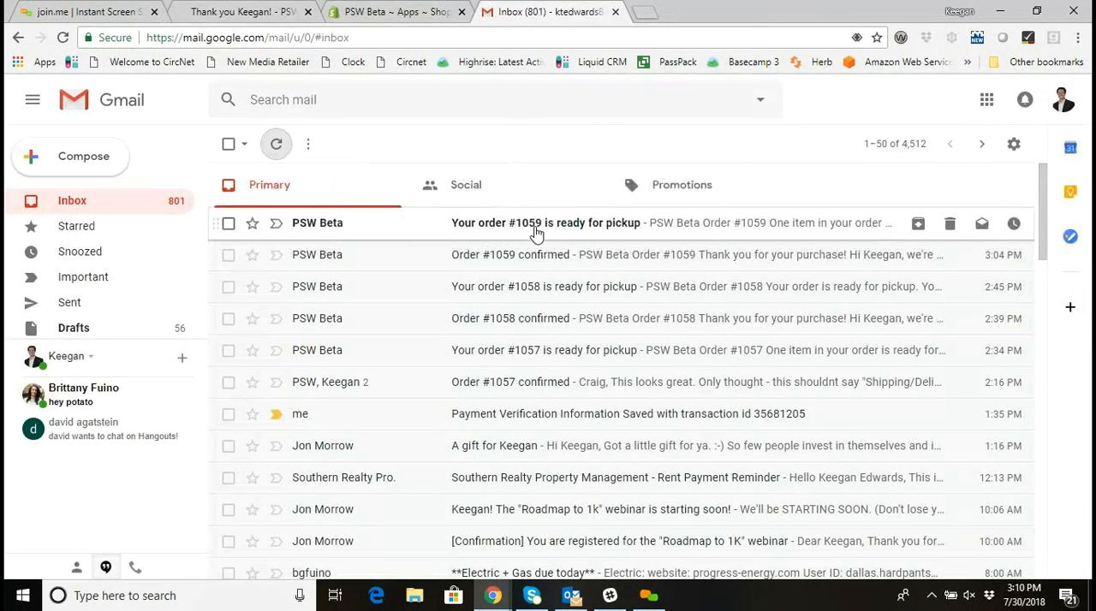
click(588, 226)
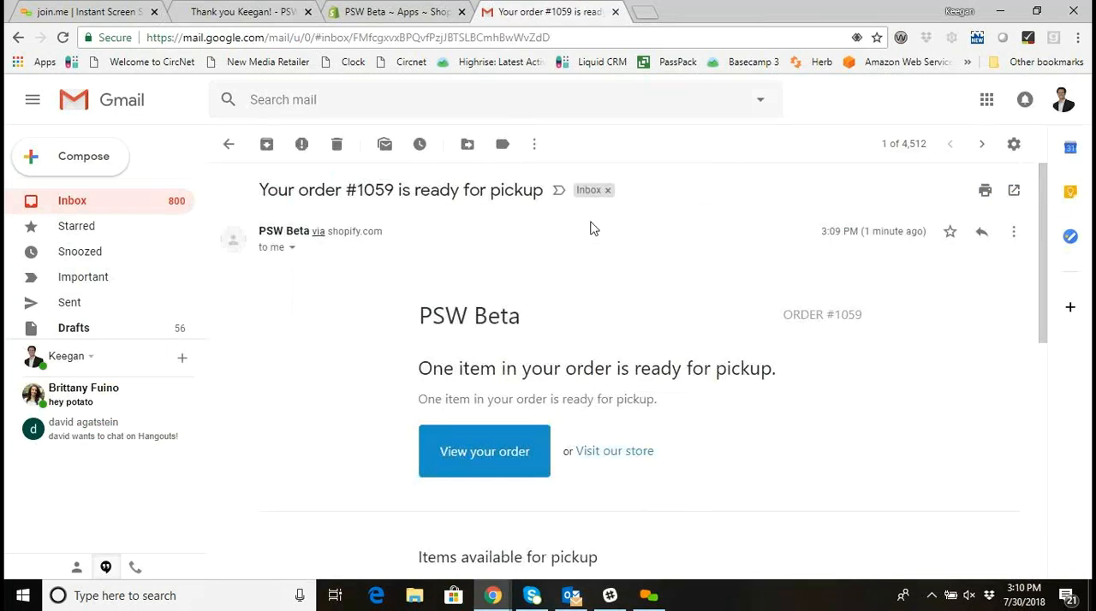
scroll(594, 229, down, 1)
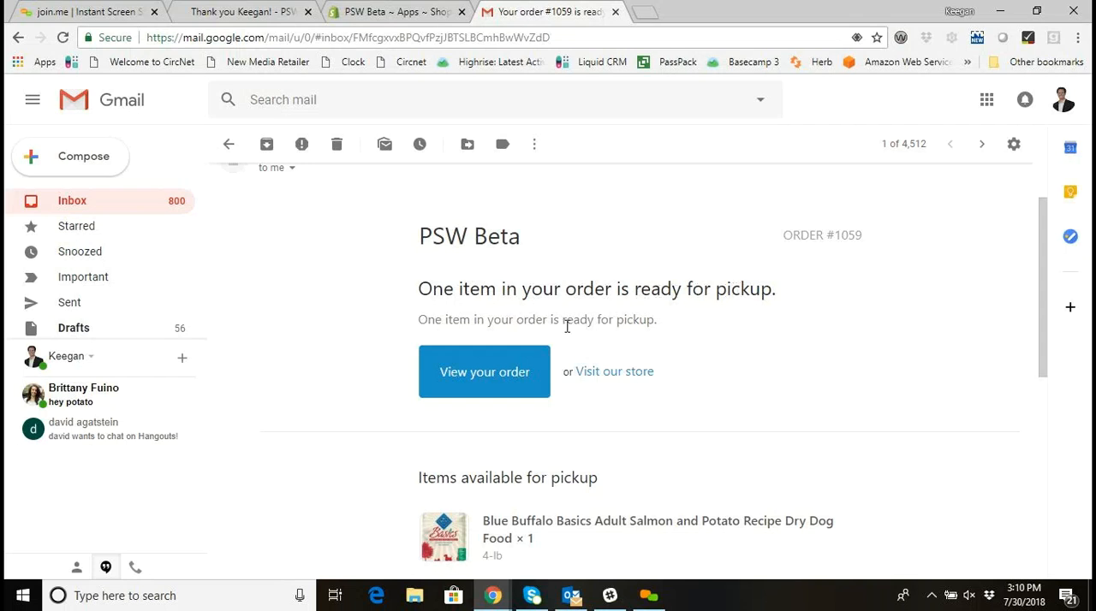
scroll(513, 313, down, 2)
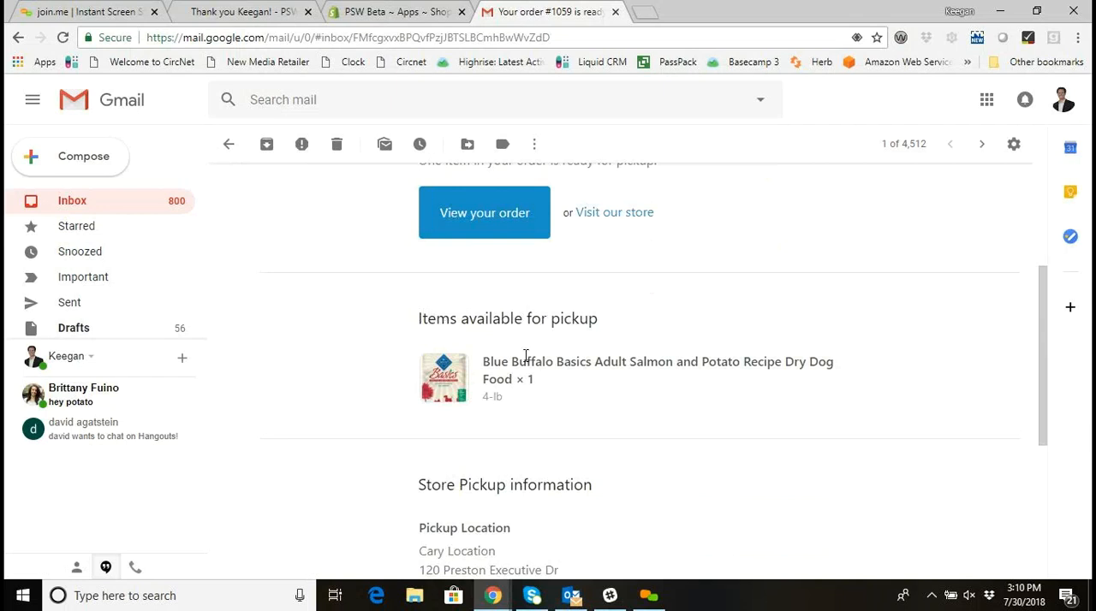
scroll(510, 394, down, 3)
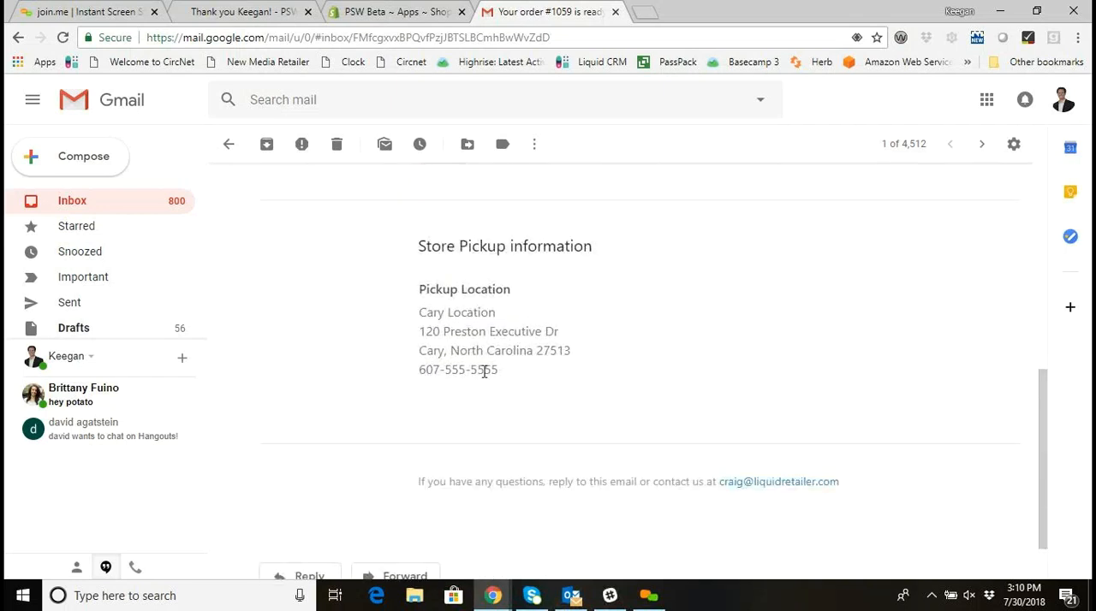
scroll(484, 372, up, 1)
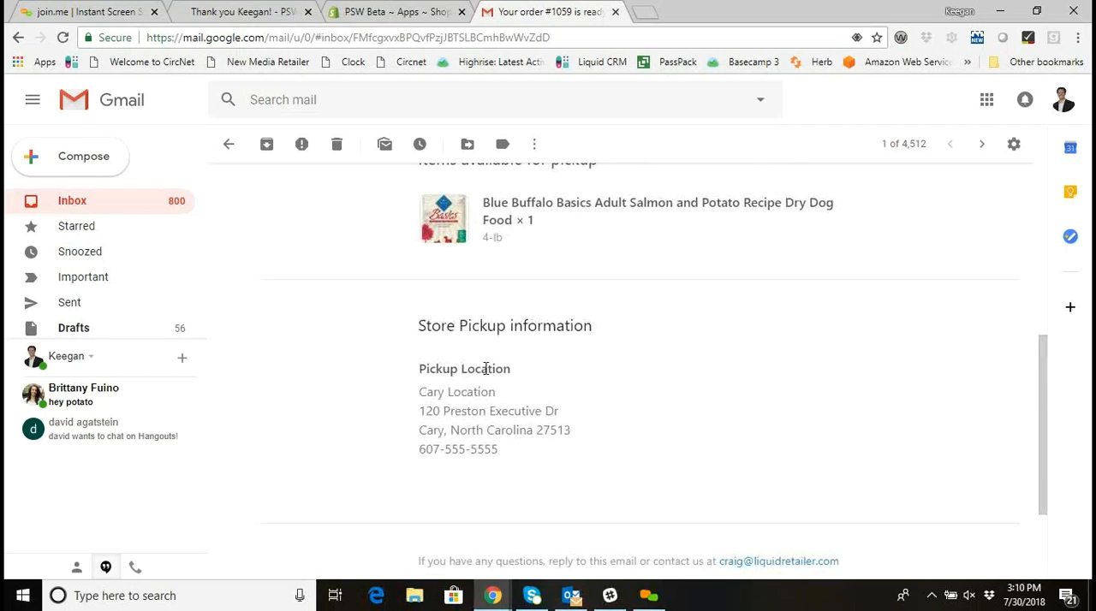
scroll(486, 368, up, 5)
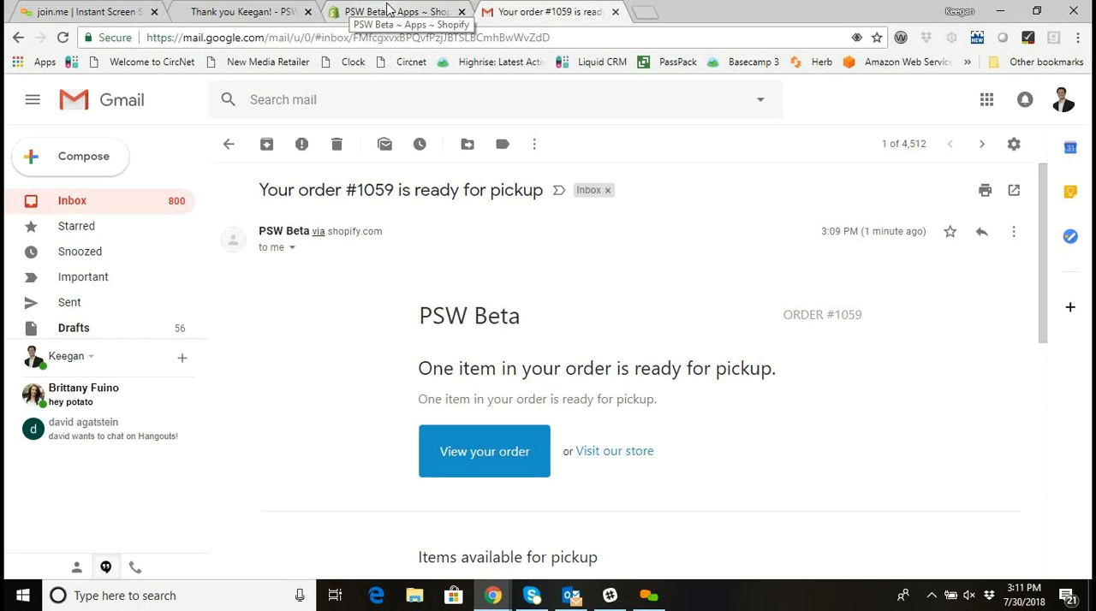
Return to the Shopify admin, go back from Advanced Fulfillment to the order page, and examine the unfulfilled and fulfilled items.
click(244, 11)
click(394, 11)
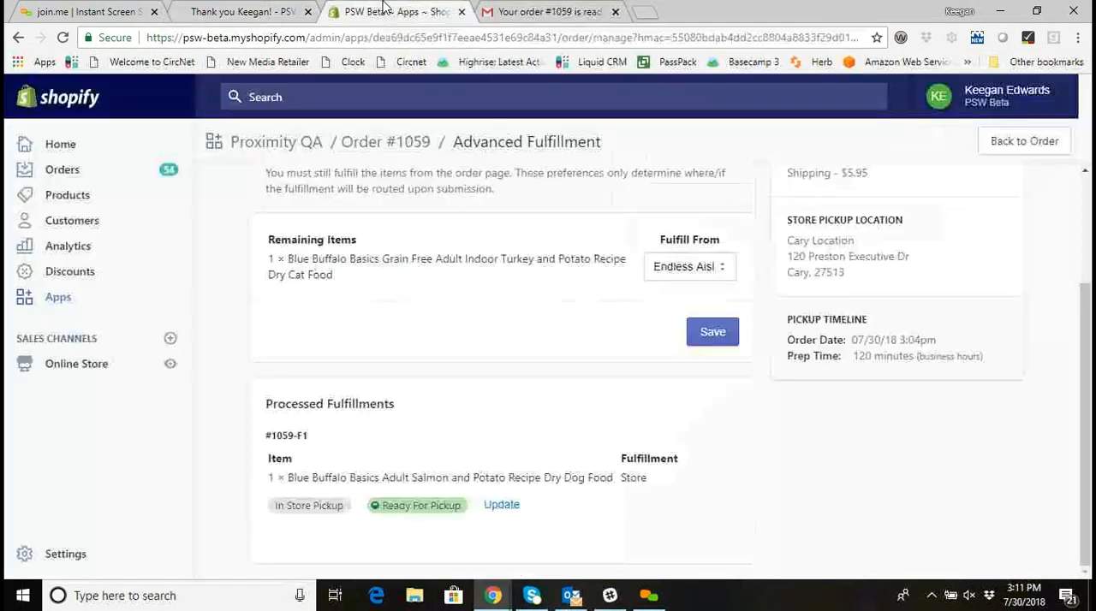
click(364, 153)
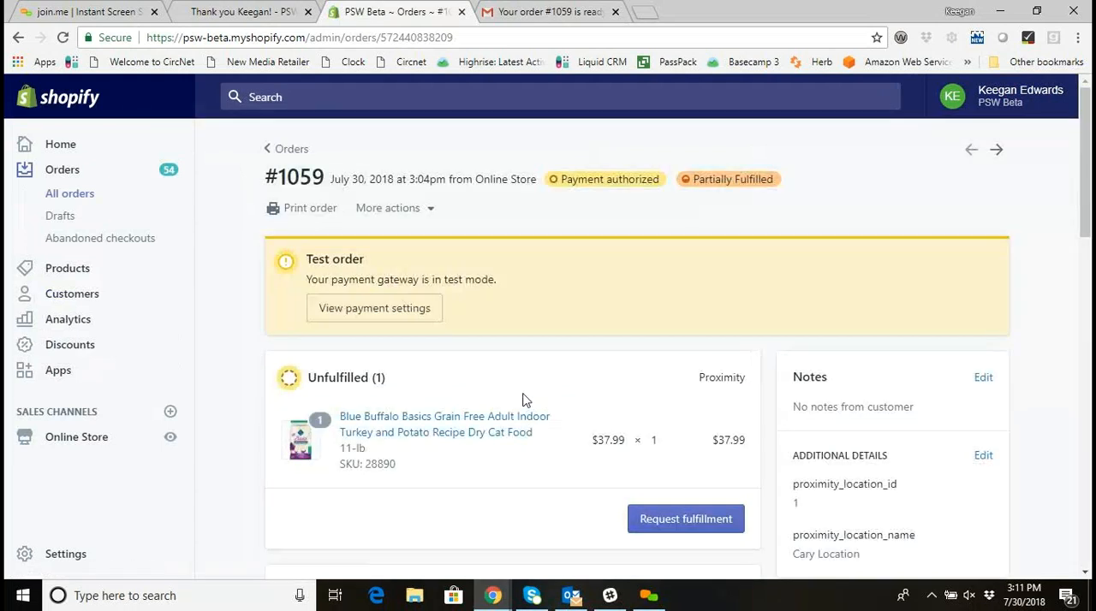
scroll(521, 401, down, 3)
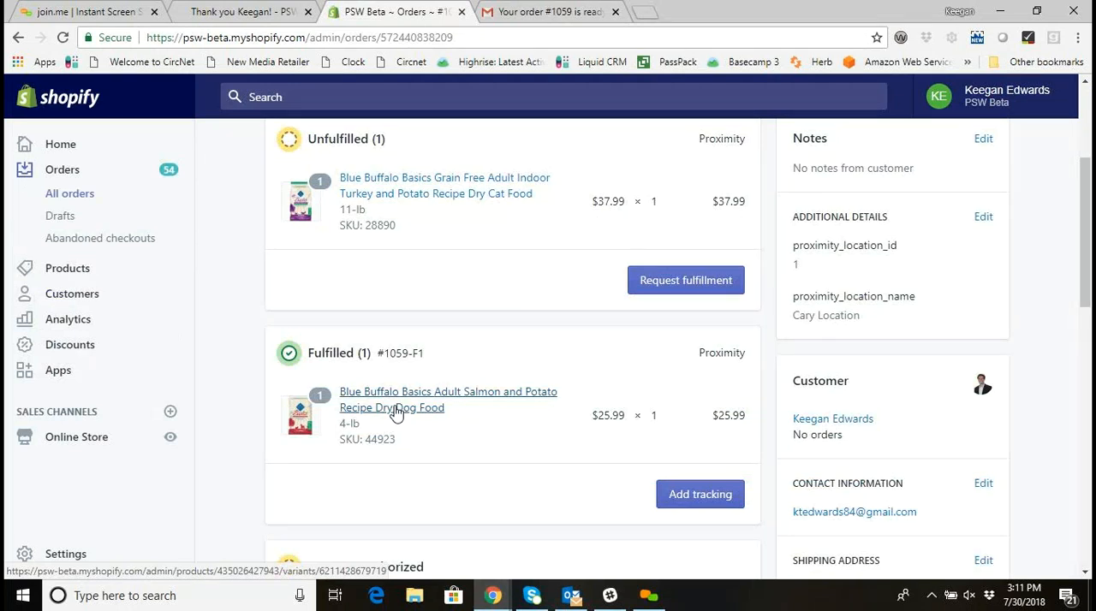
Recheck the ready-for-pickup email in Gmail and return to the customer's thank-you page.
click(522, 11)
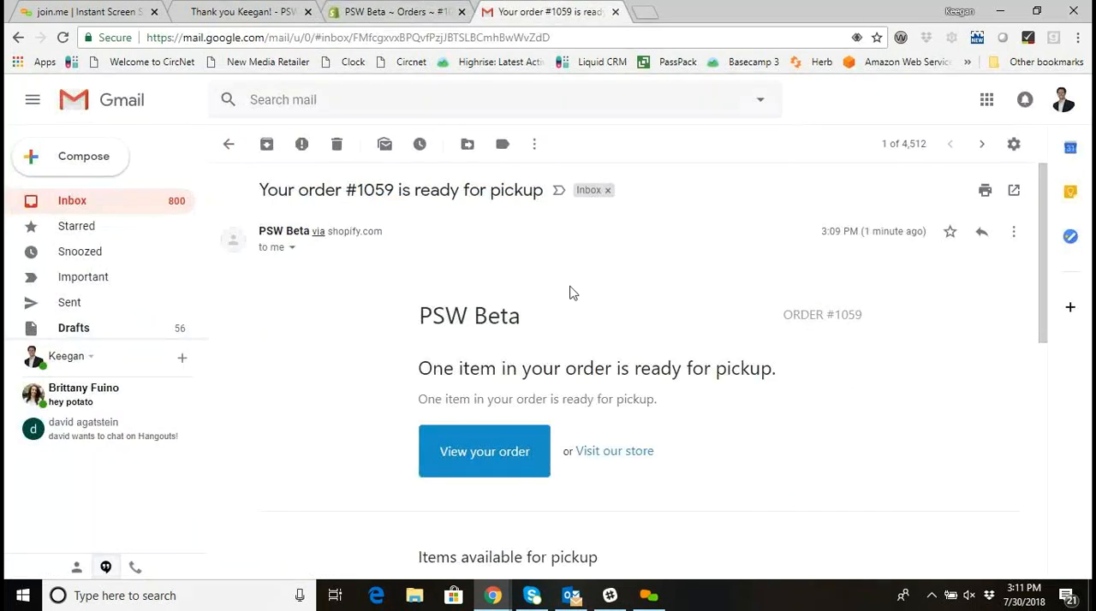
scroll(571, 292, down, 1)
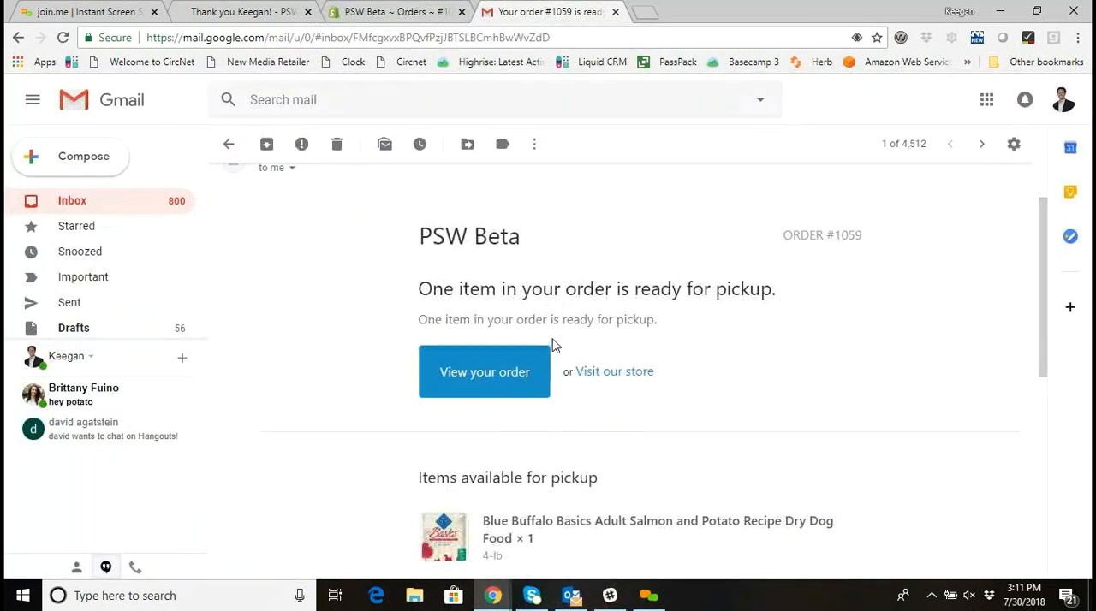
click(260, 11)
Reopen Advanced Fulfillment from the Shopify admin order and open the pickup status update for the processed dog food.
click(377, 11)
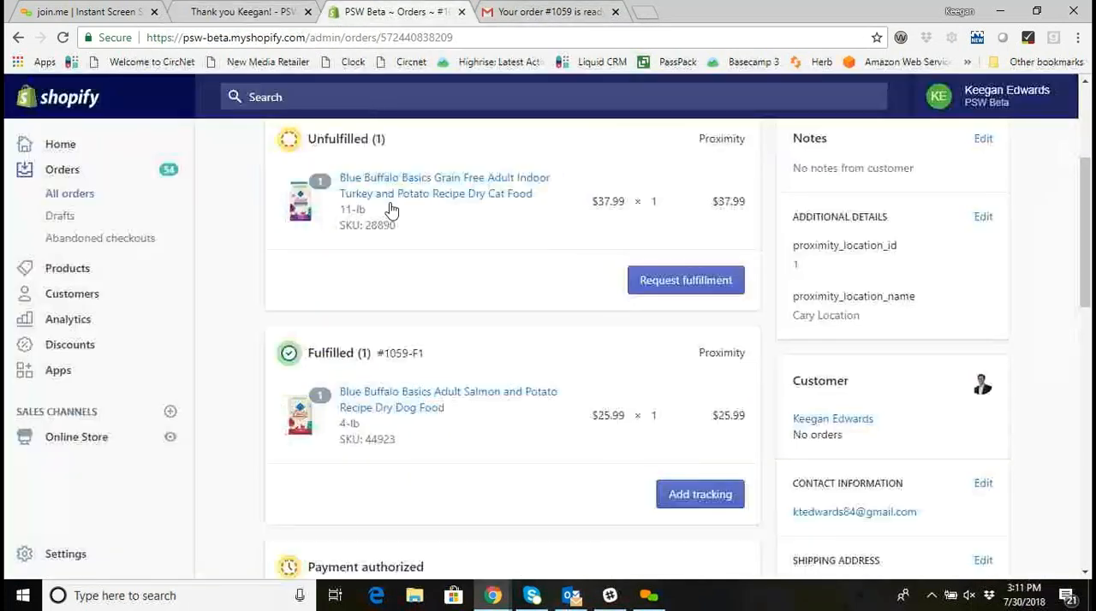
scroll(409, 208, up, 3)
click(409, 208)
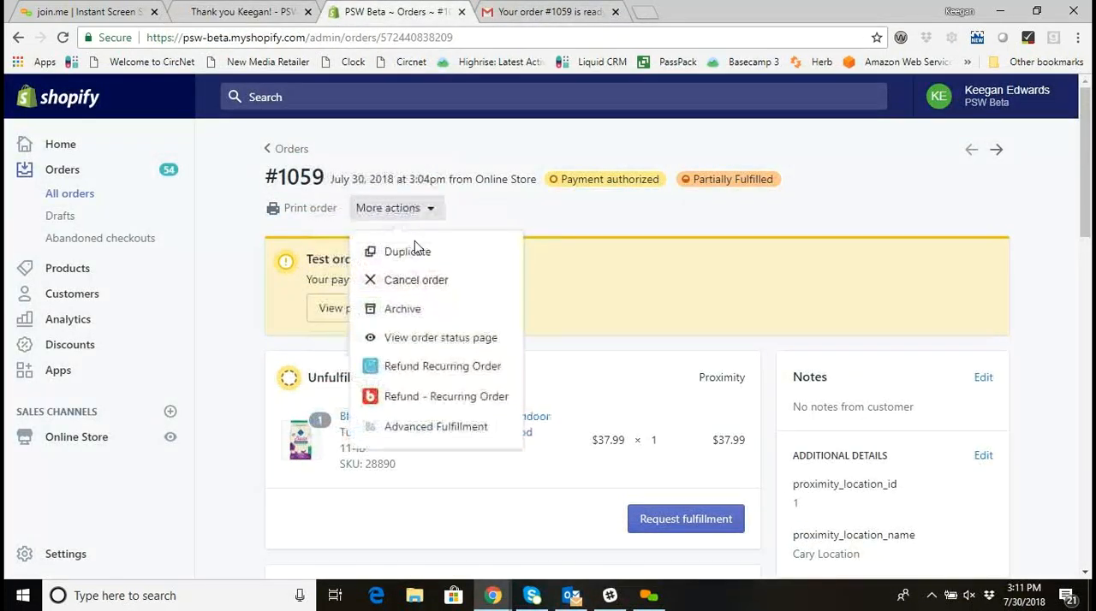
click(413, 426)
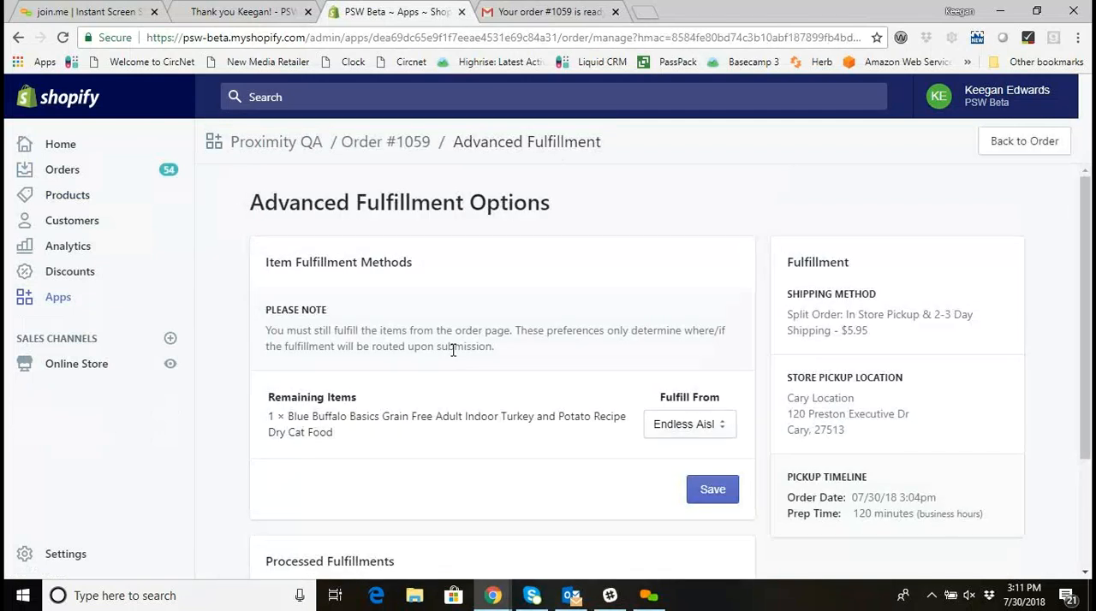
scroll(453, 350, down, 2)
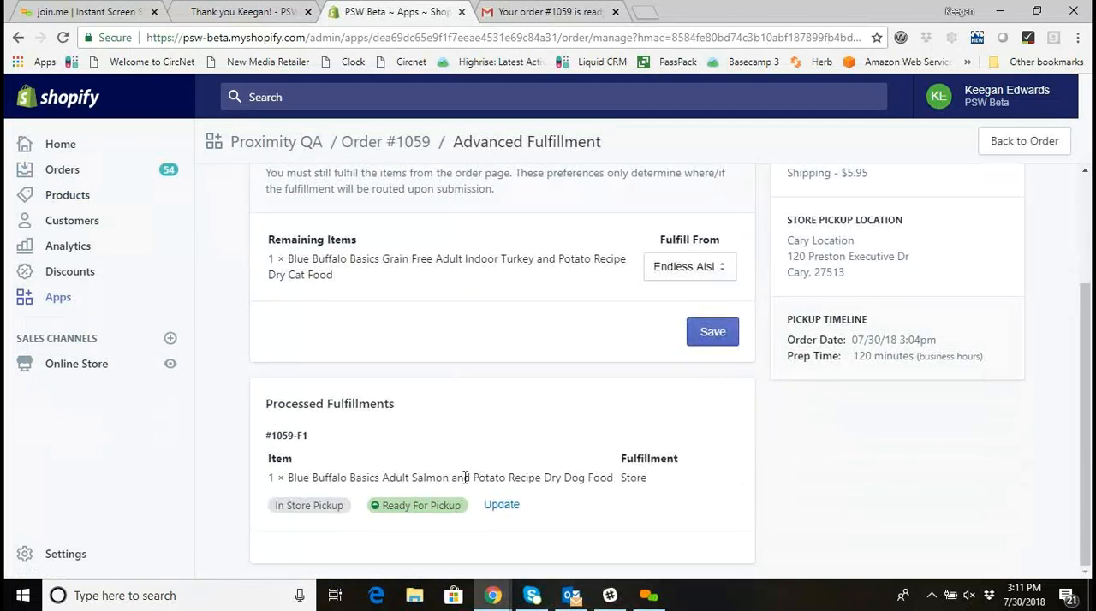
click(484, 505)
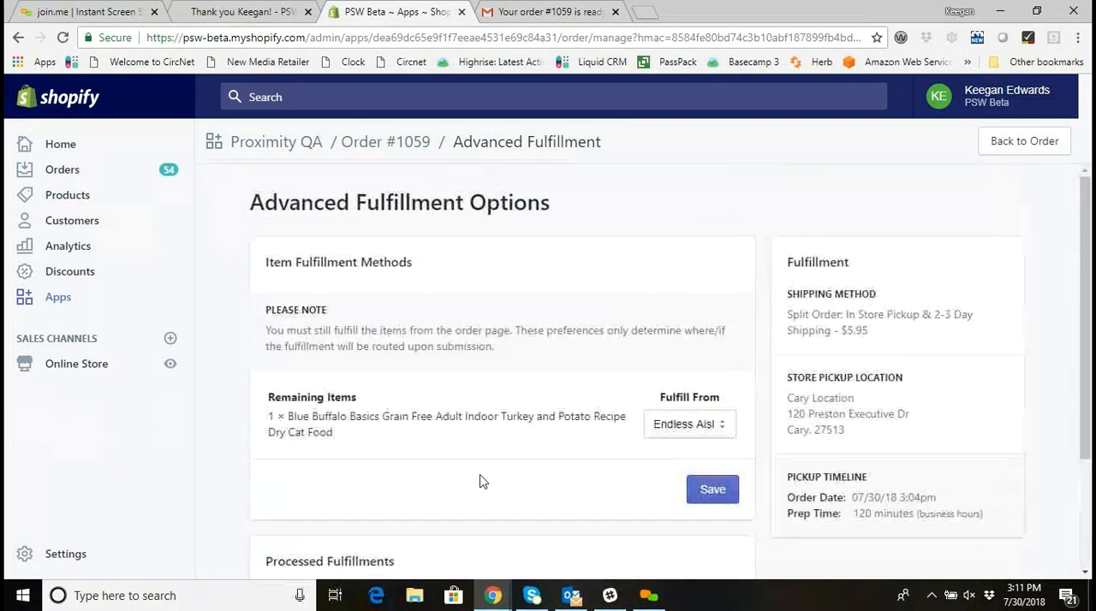